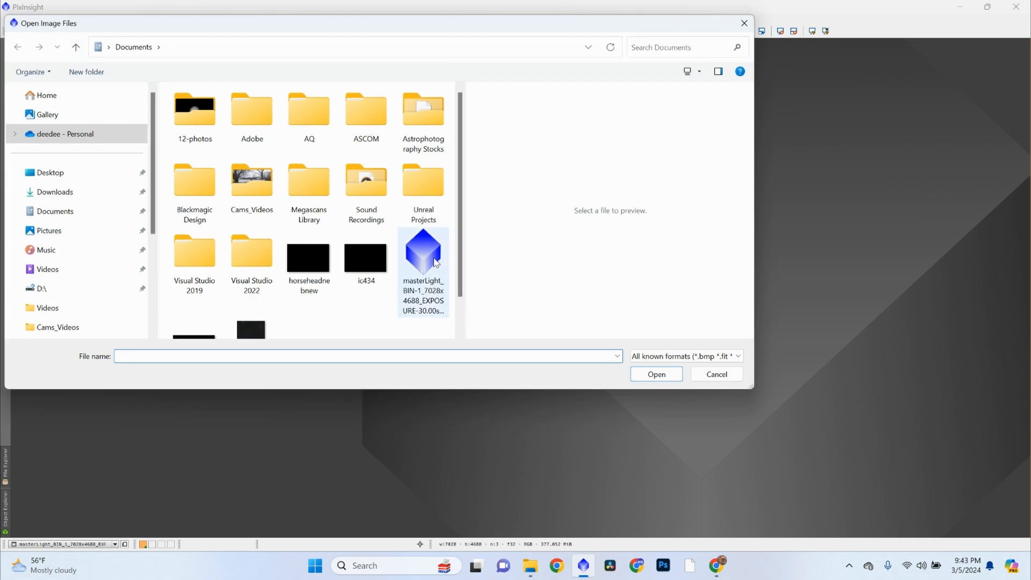
Dismiss the image file browser and apply an STF auto stretch to the open master light, fitting it to the workspace
{"action": "left_click", "coordinate": [715, 379]}
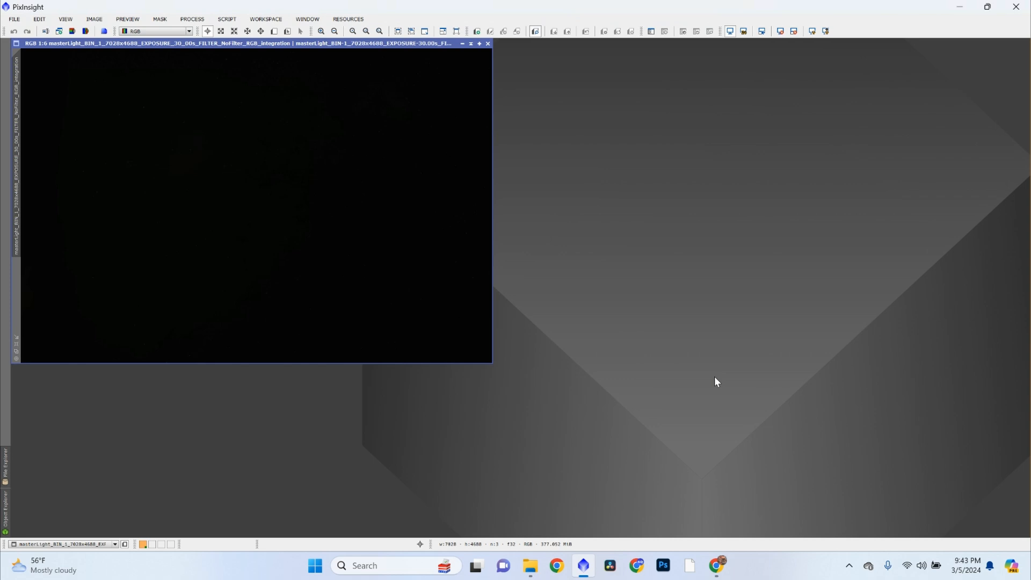
{"action": "left_click", "coordinate": [812, 31]}
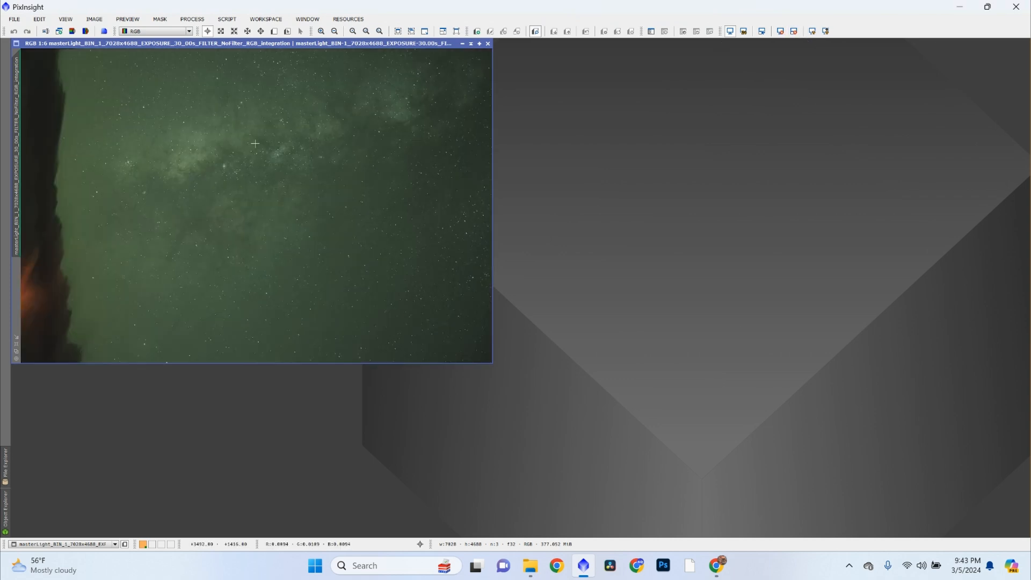
{"action": "right_click", "coordinate": [455, 268]}
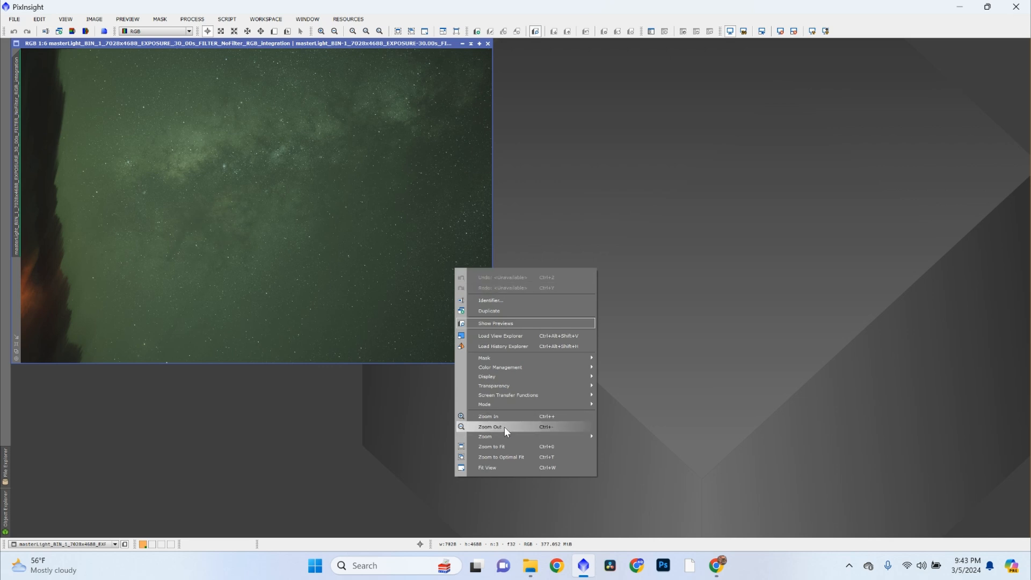
{"action": "left_click", "coordinate": [516, 446]}
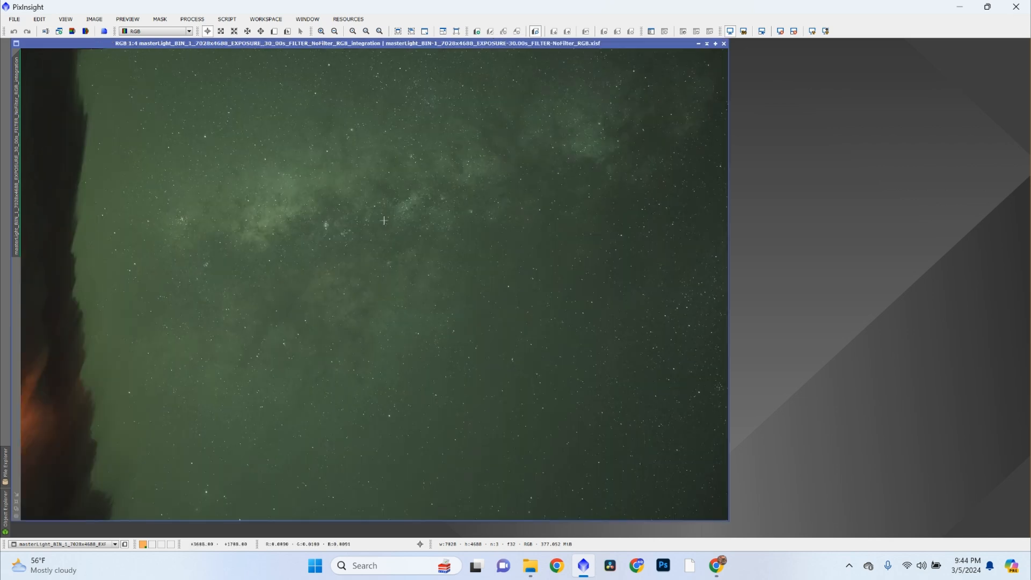
{"action": "right_click", "coordinate": [394, 303]}
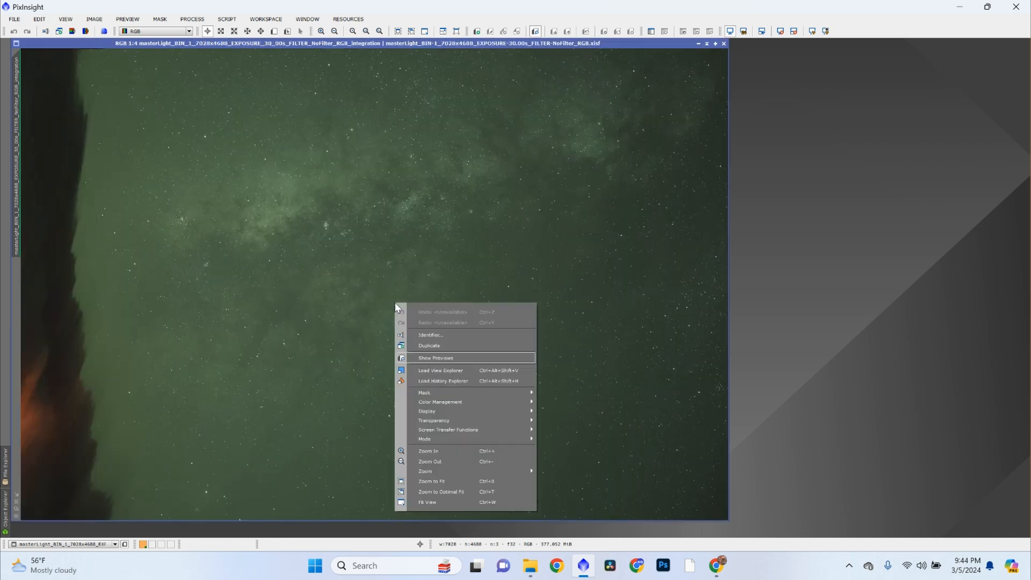
{"action": "left_click", "coordinate": [442, 481]}
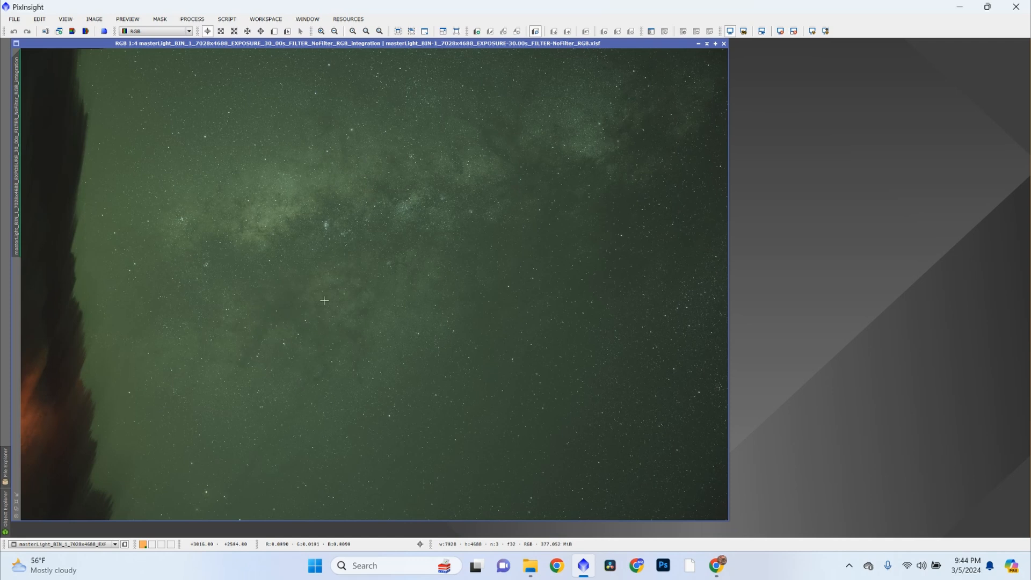
Rotate the master light 90° counter-clockwise so the horizon lies along the bottom, and fit the portrait image to its window
{"action": "scroll", "coordinate": [95, 441], "scroll_direction": "up", "scroll_amount": 5}
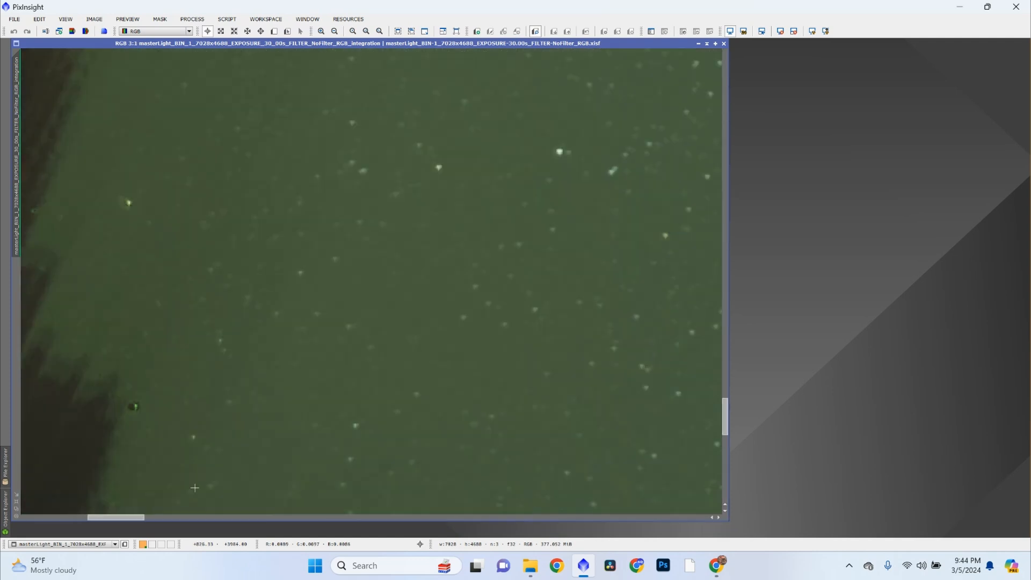
{"action": "scroll", "coordinate": [199, 361], "scroll_direction": "down", "scroll_amount": 7}
{"action": "scroll", "coordinate": [244, 273], "scroll_direction": "up", "scroll_amount": 2}
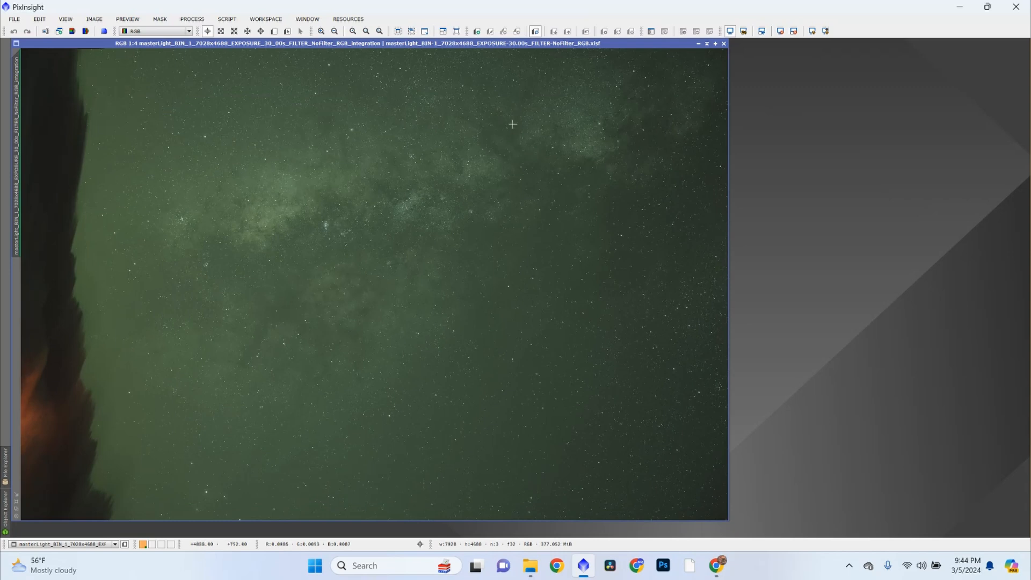
{"action": "left_click", "coordinate": [90, 21]}
{"action": "mouse_move", "coordinate": [135, 117]}
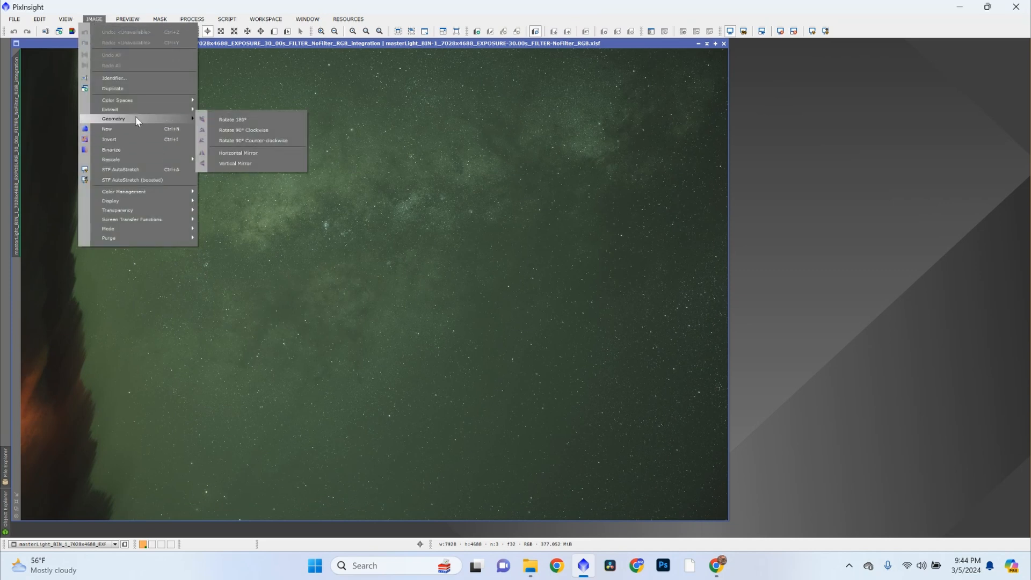
{"action": "left_click", "coordinate": [250, 133]}
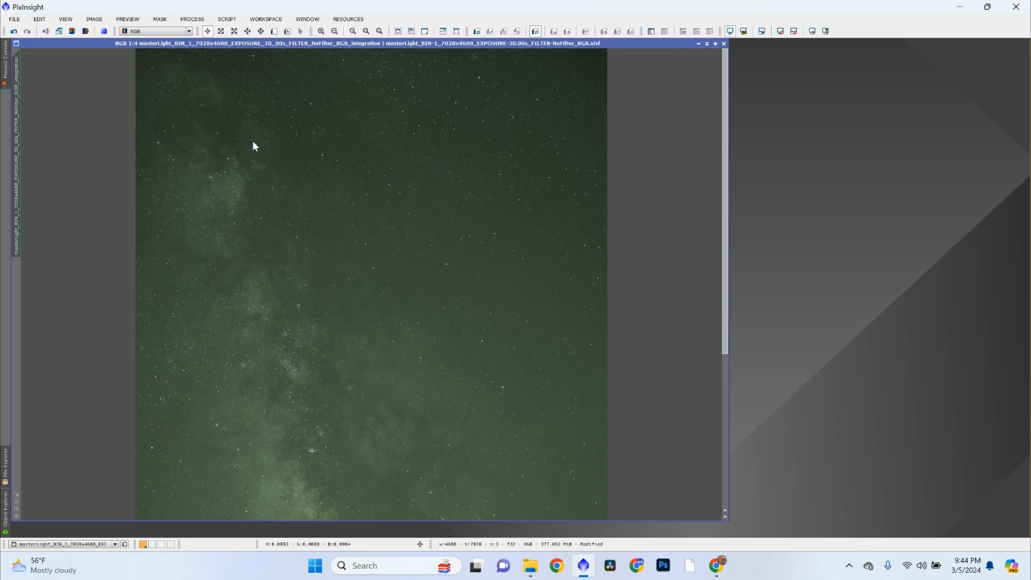
{"action": "right_click", "coordinate": [252, 141]}
{"action": "left_click", "coordinate": [308, 323]}
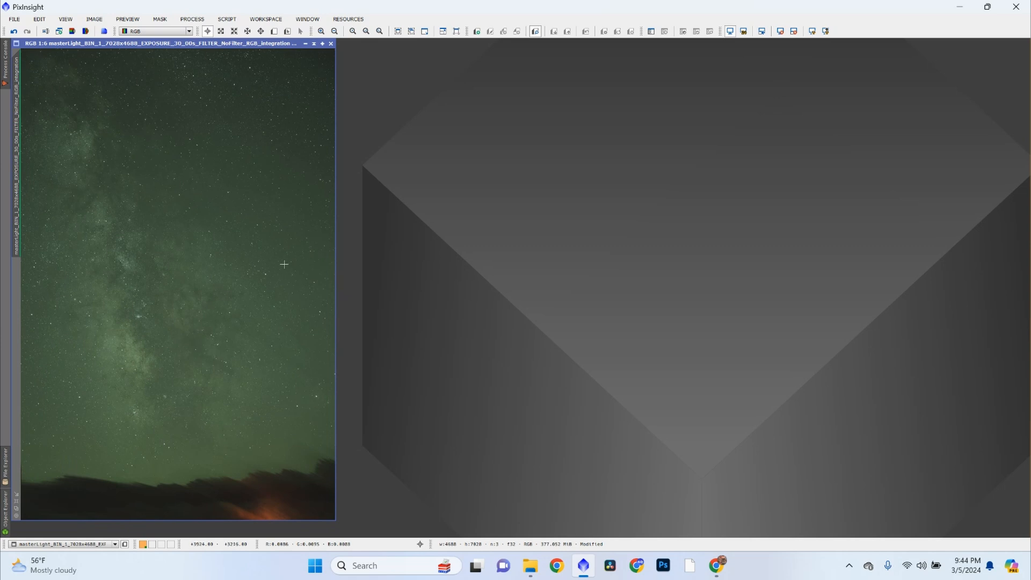
Start DynamicBackgroundExtraction on the master light and set its target image correction to Division
{"action": "left_click", "coordinate": [189, 20]}
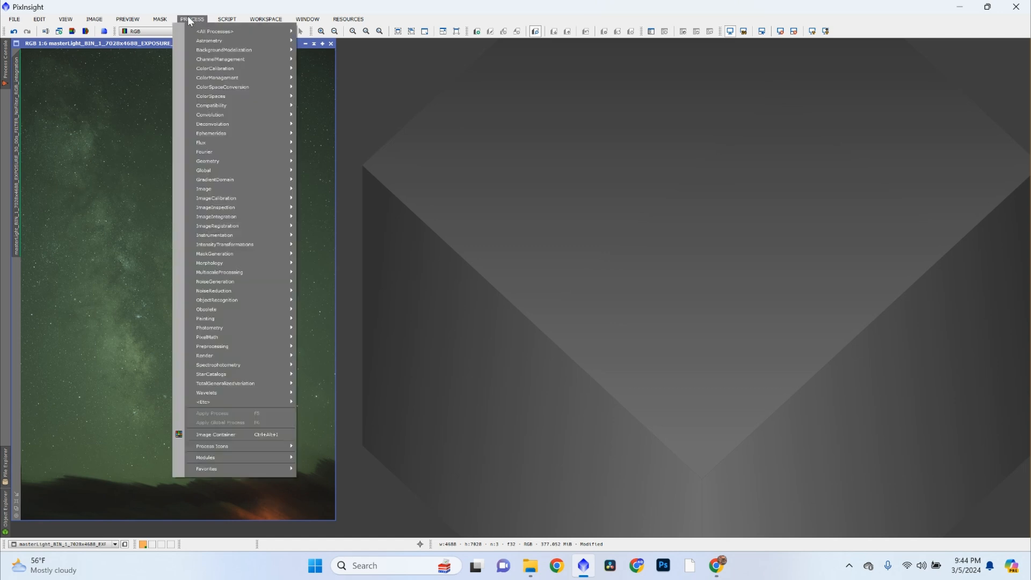
{"action": "mouse_move", "coordinate": [203, 31]}
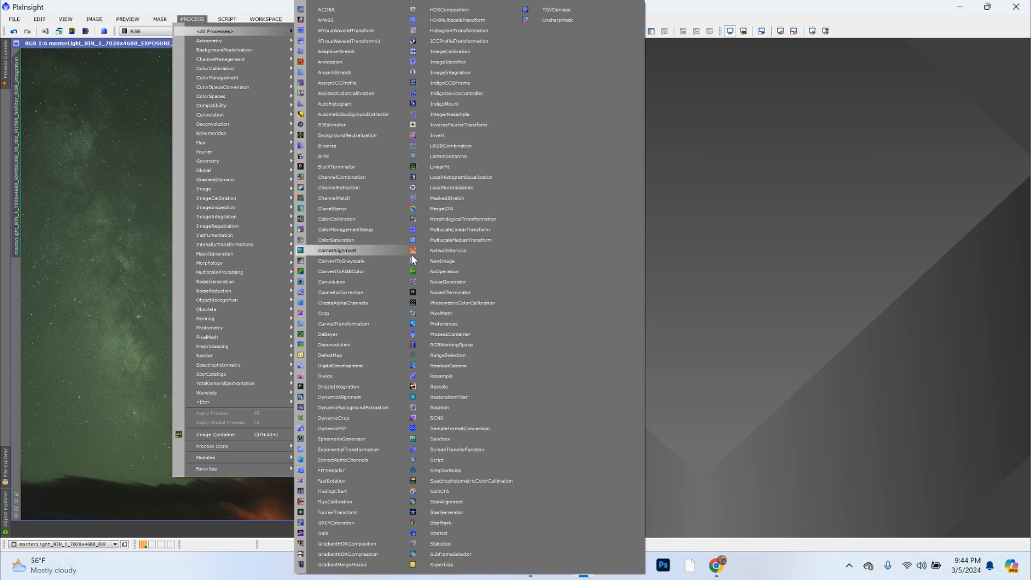
{"action": "left_click", "coordinate": [357, 409]}
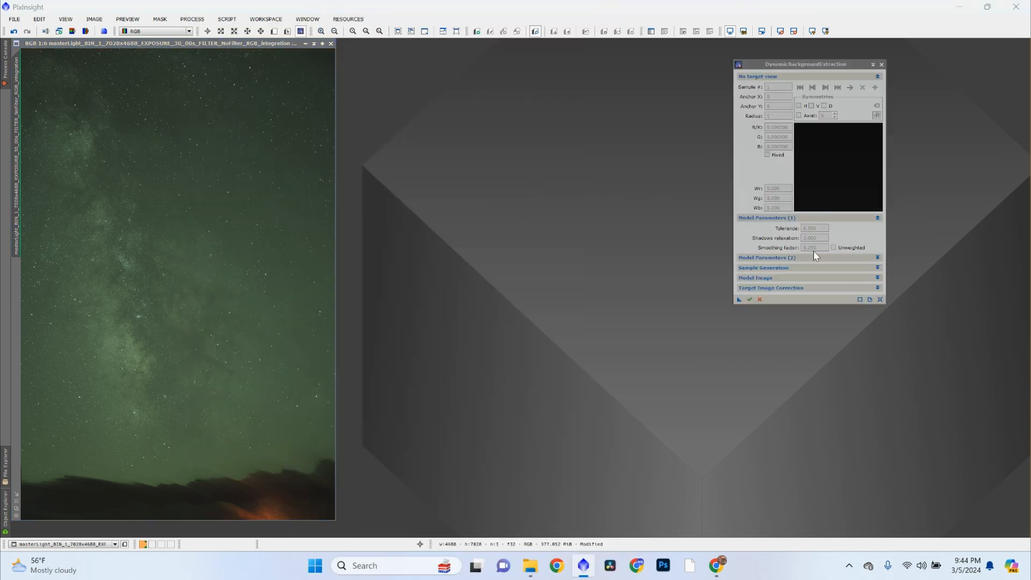
{"action": "left_click", "coordinate": [800, 289]}
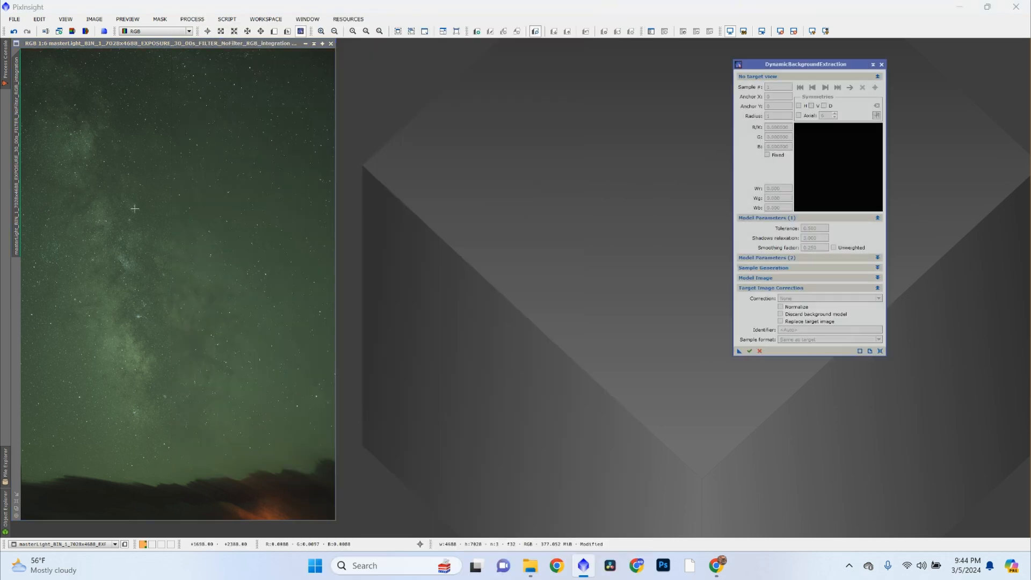
{"action": "left_click", "coordinate": [191, 298]}
{"action": "left_click", "coordinate": [785, 268]}
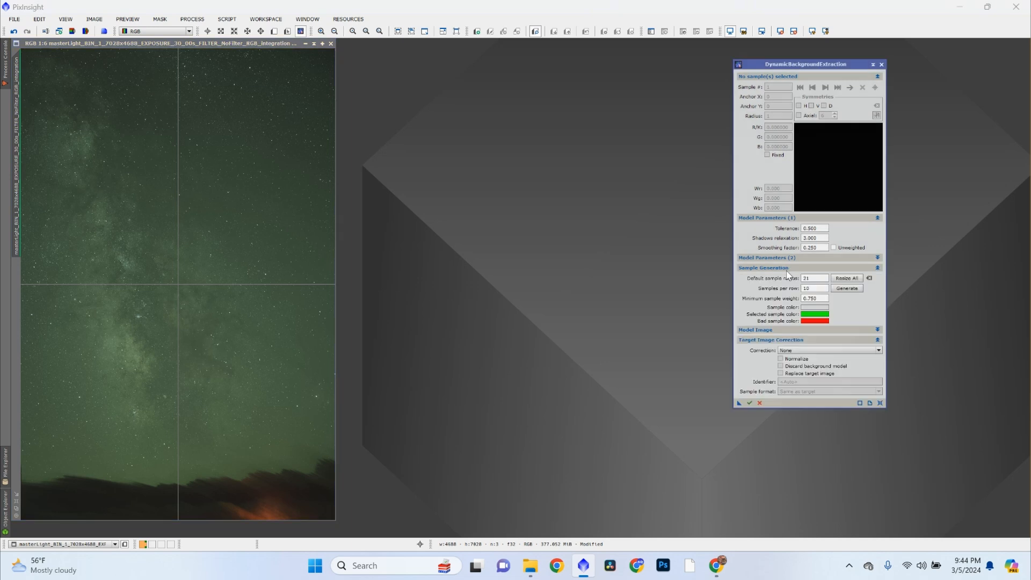
{"action": "double_click", "coordinate": [826, 280]}
{"action": "left_click", "coordinate": [802, 352]}
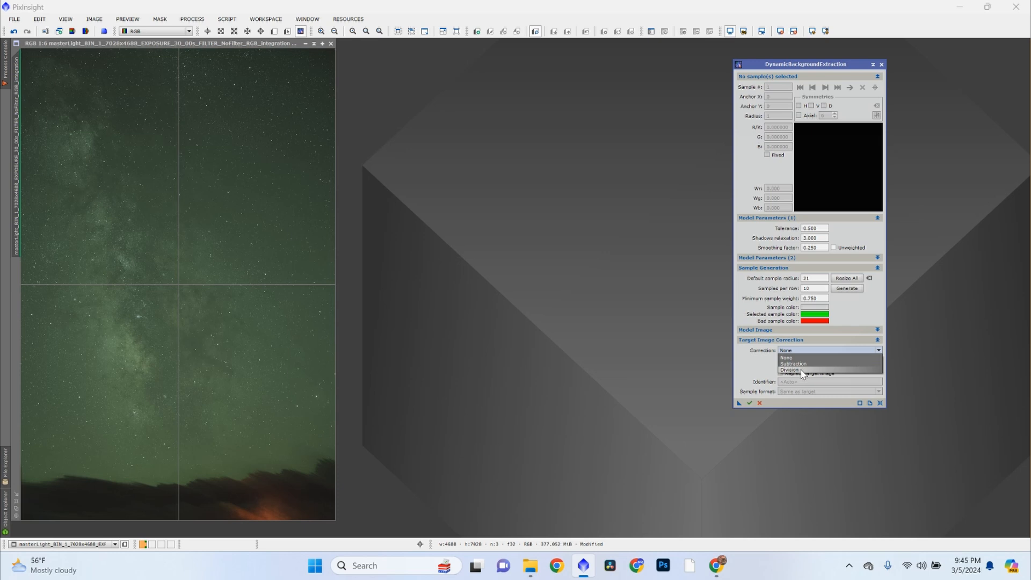
{"action": "left_click", "coordinate": [803, 370]}
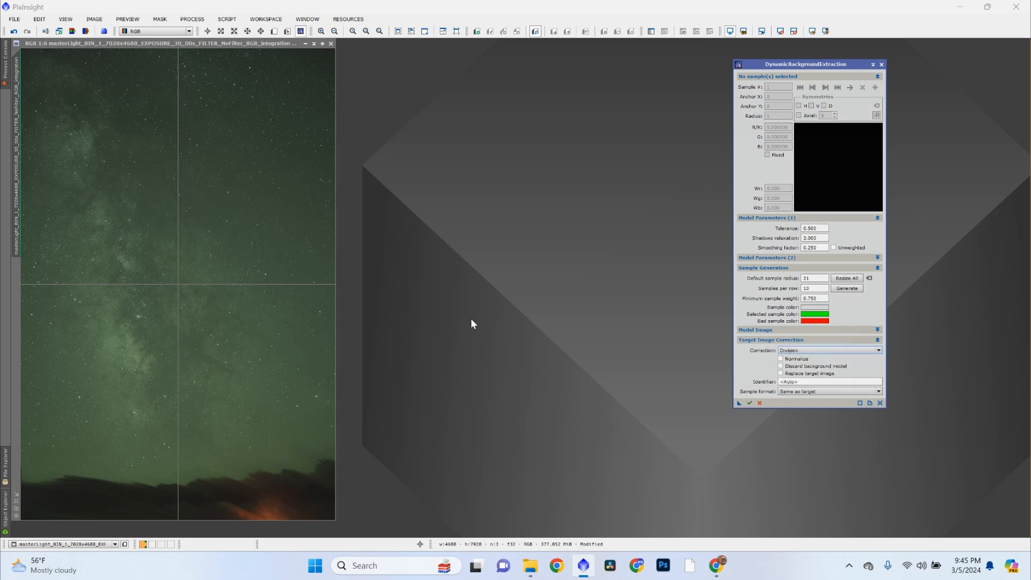
Set the default sample radius for background extraction to 50
{"action": "double_click", "coordinate": [812, 278]}
{"action": "type", "text": "50"}
{"action": "double_click", "coordinate": [817, 289]}
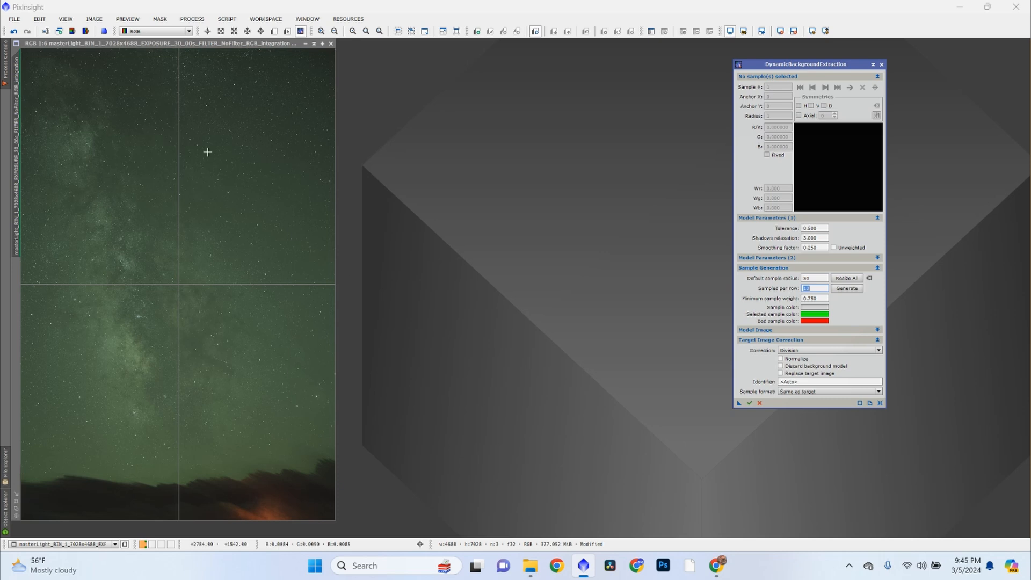
{"action": "scroll", "coordinate": [267, 166], "scroll_direction": "up", "scroll_amount": 7}
{"action": "scroll", "coordinate": [267, 165], "scroll_direction": "down", "scroll_amount": 7}
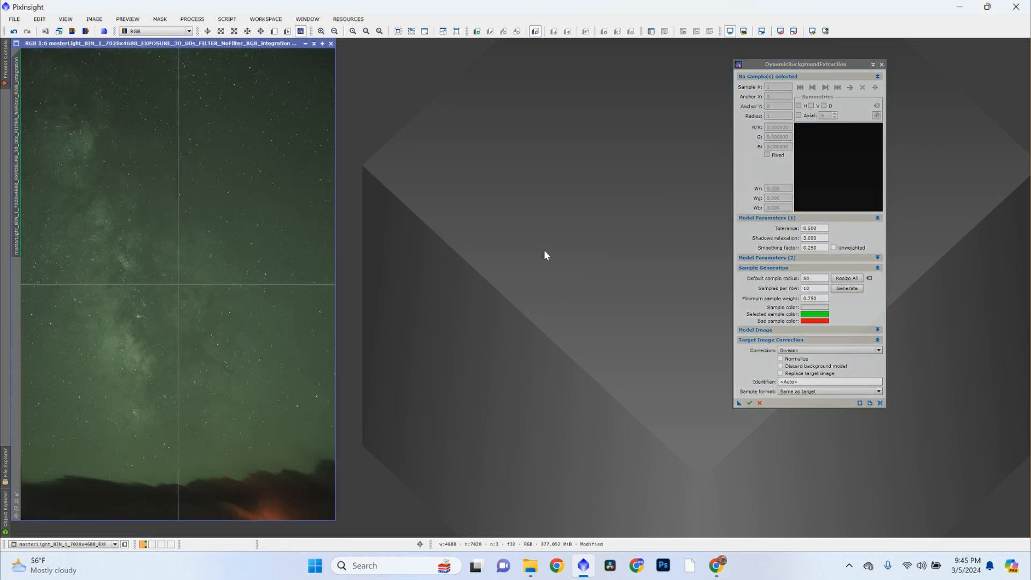
{"action": "double_click", "coordinate": [812, 289]}
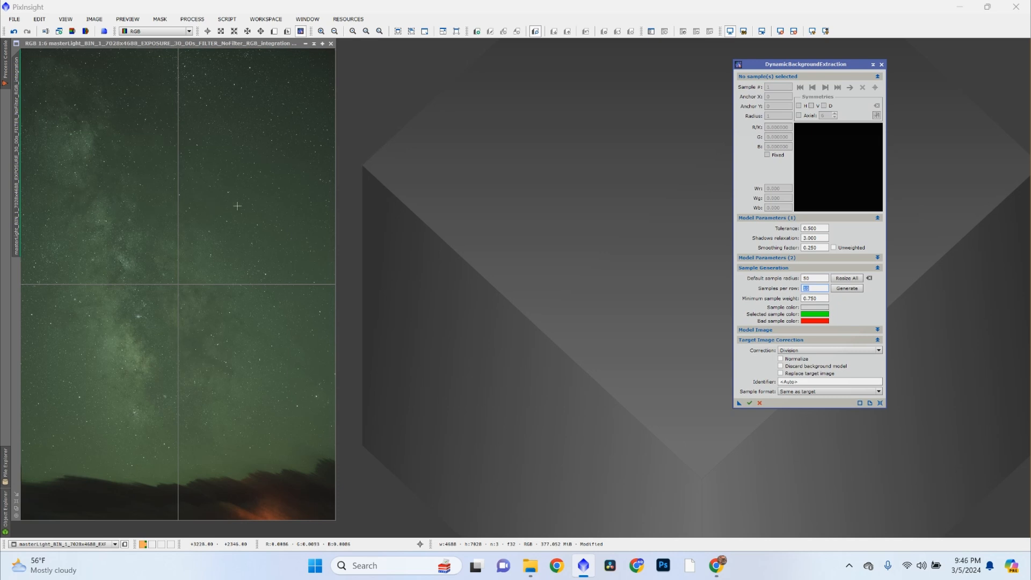
Place two background samples in the dark upper-right sky and update all samples with a tolerance of 2.500
{"action": "scroll", "coordinate": [248, 205], "scroll_direction": "up", "scroll_amount": 1}
{"action": "scroll", "coordinate": [249, 205], "scroll_direction": "up", "scroll_amount": 1}
{"action": "left_click", "coordinate": [253, 211]}
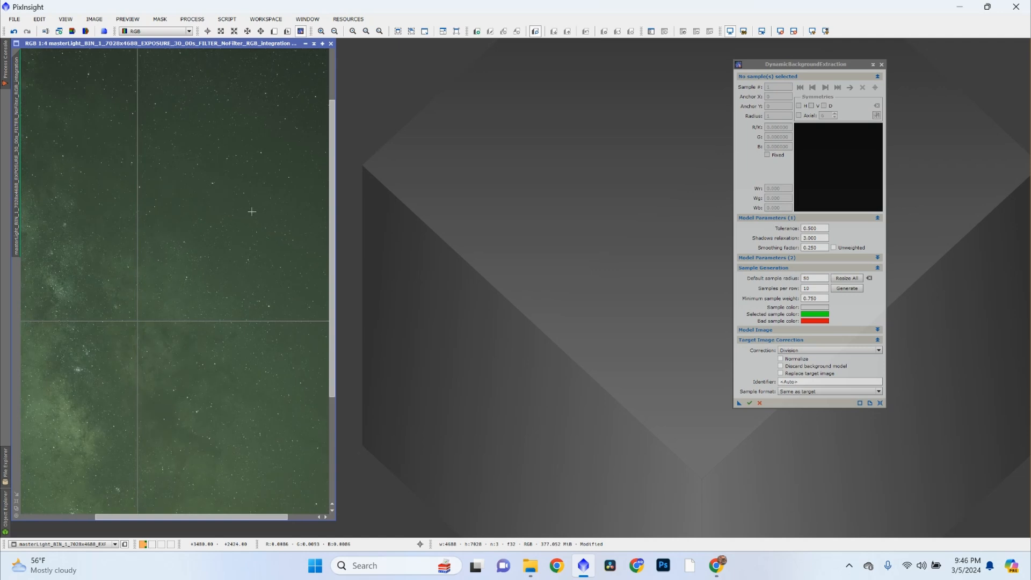
{"action": "left_click", "coordinate": [210, 129]}
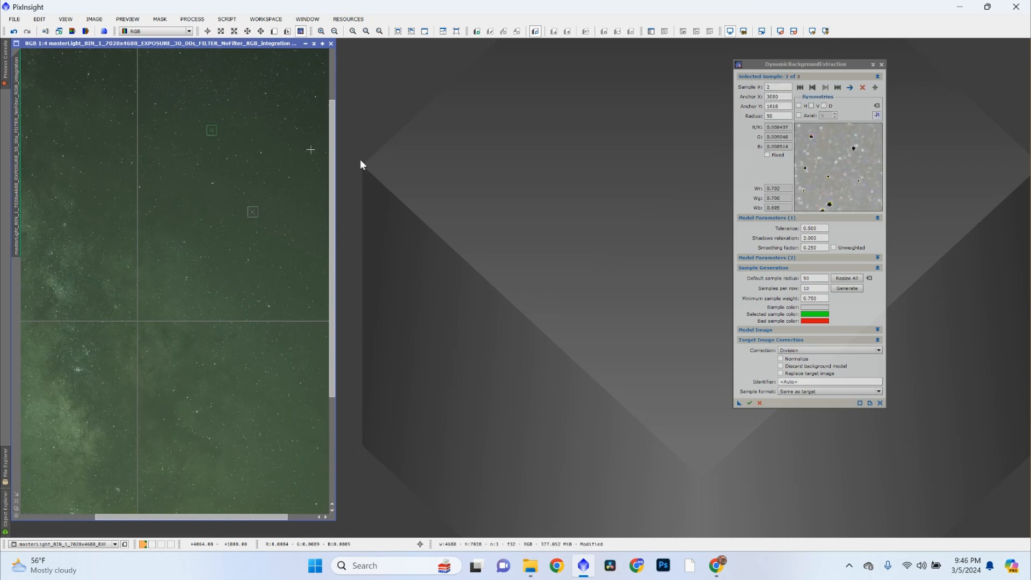
{"action": "left_click", "coordinate": [808, 231]}
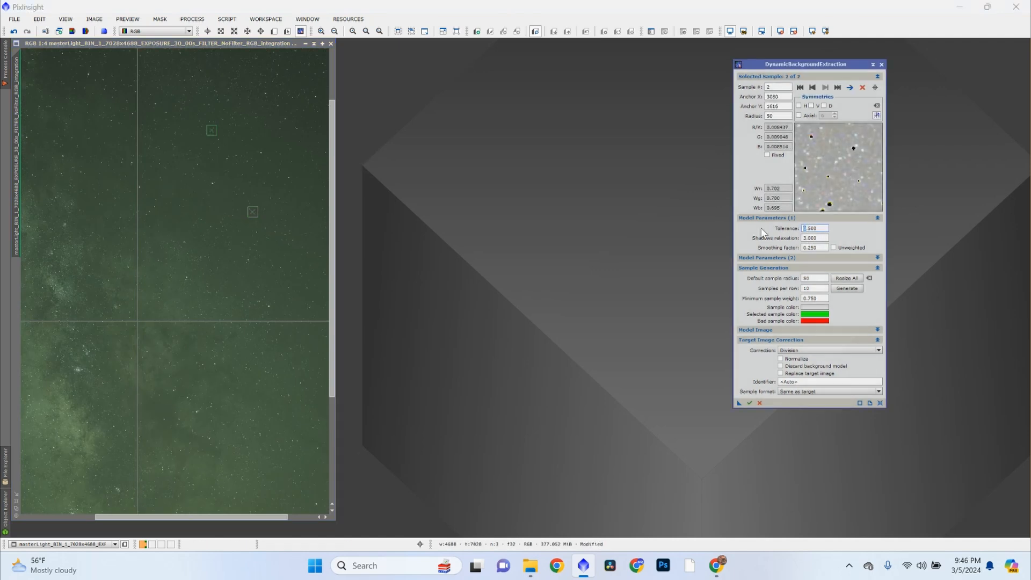
{"action": "left_click", "coordinate": [844, 278]}
Add background samples across the dark sky along the image's top and upper right, avoiding the Milky Way
{"action": "scroll", "coordinate": [244, 369], "scroll_direction": "down", "scroll_amount": 2}
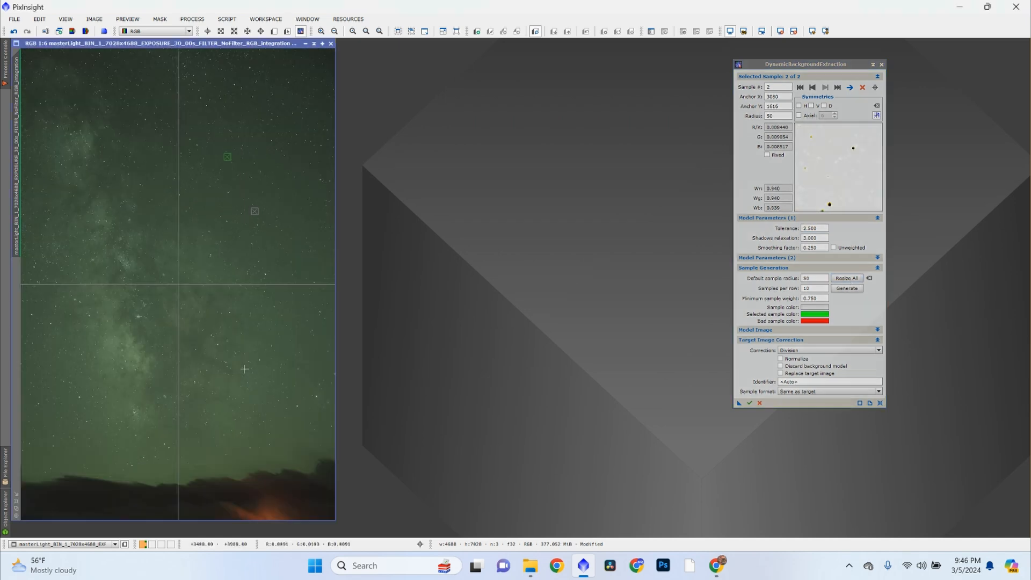
{"action": "left_click", "coordinate": [260, 90]}
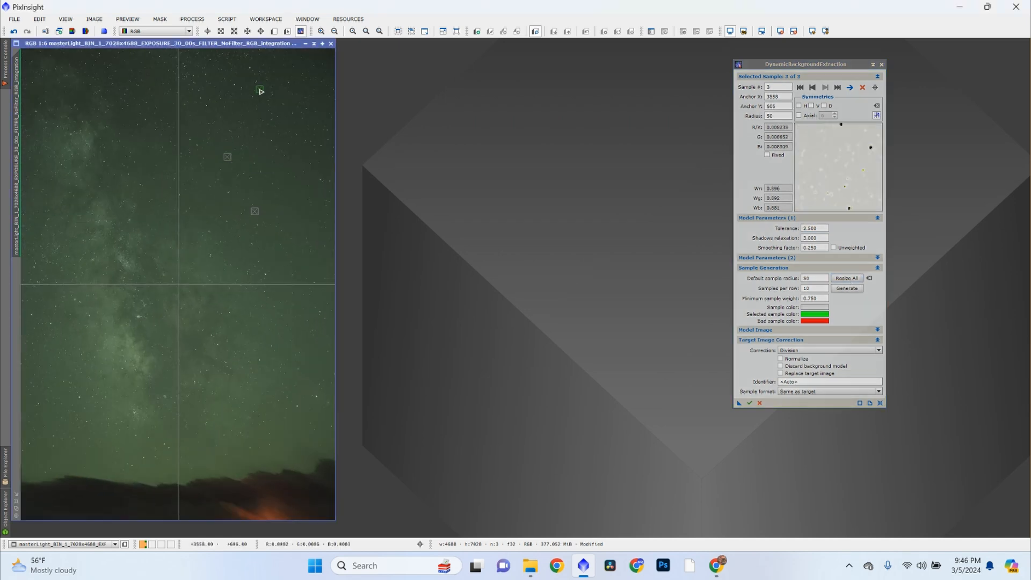
{"action": "left_click", "coordinate": [301, 64]}
{"action": "left_click", "coordinate": [274, 181]}
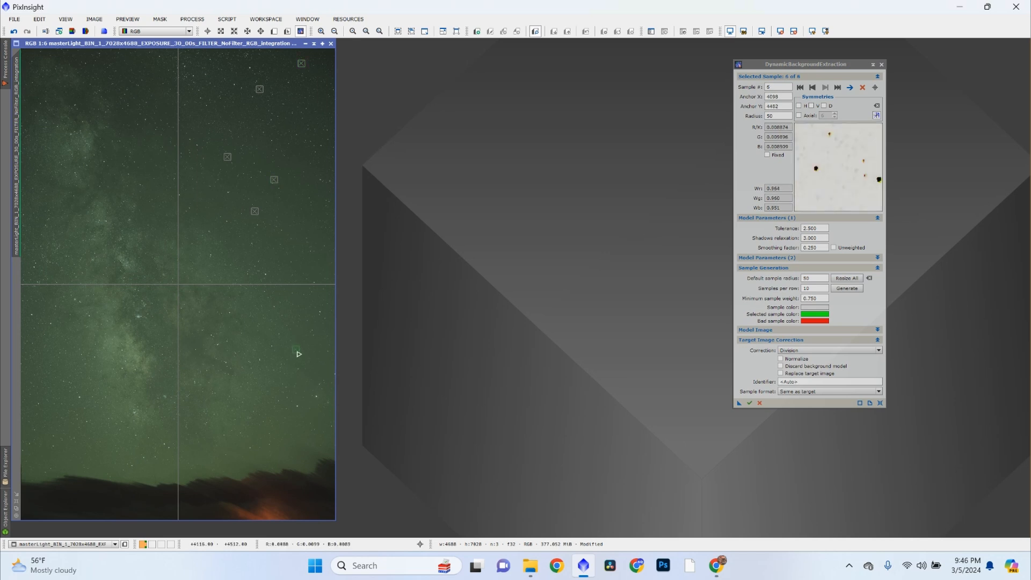
{"action": "left_click", "coordinate": [282, 281]}
{"action": "left_click", "coordinate": [296, 261]}
{"action": "left_click", "coordinate": [316, 121]}
{"action": "left_click", "coordinate": [316, 154]}
{"action": "left_click", "coordinate": [207, 96]}
{"action": "left_click", "coordinate": [271, 135]}
{"action": "left_click", "coordinate": [212, 66]}
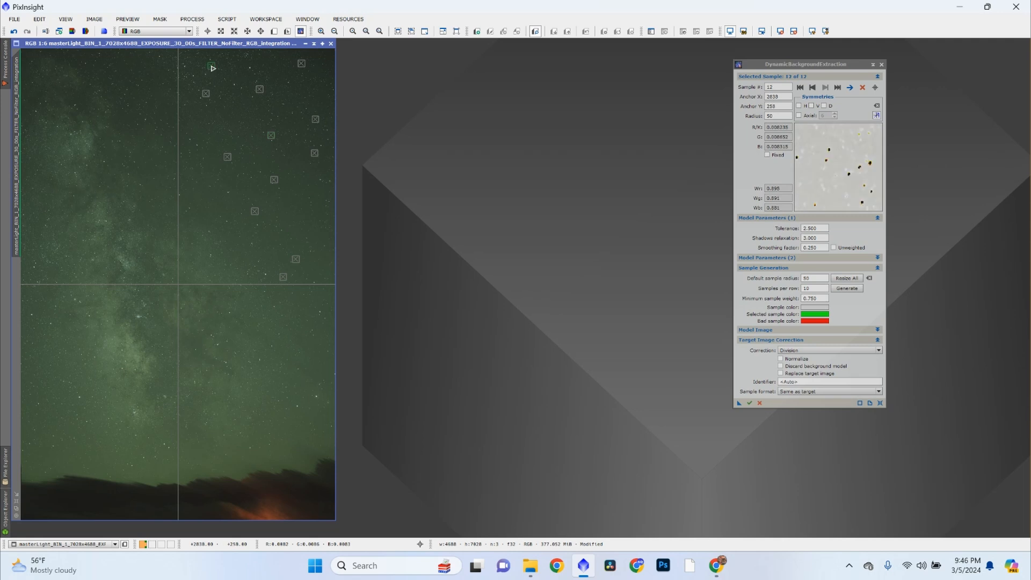
{"action": "left_click", "coordinate": [162, 61]}
Add background samples in the lower half of the sky, on both sides of the Milky Way and just above the horizon
{"action": "left_click", "coordinate": [311, 326]}
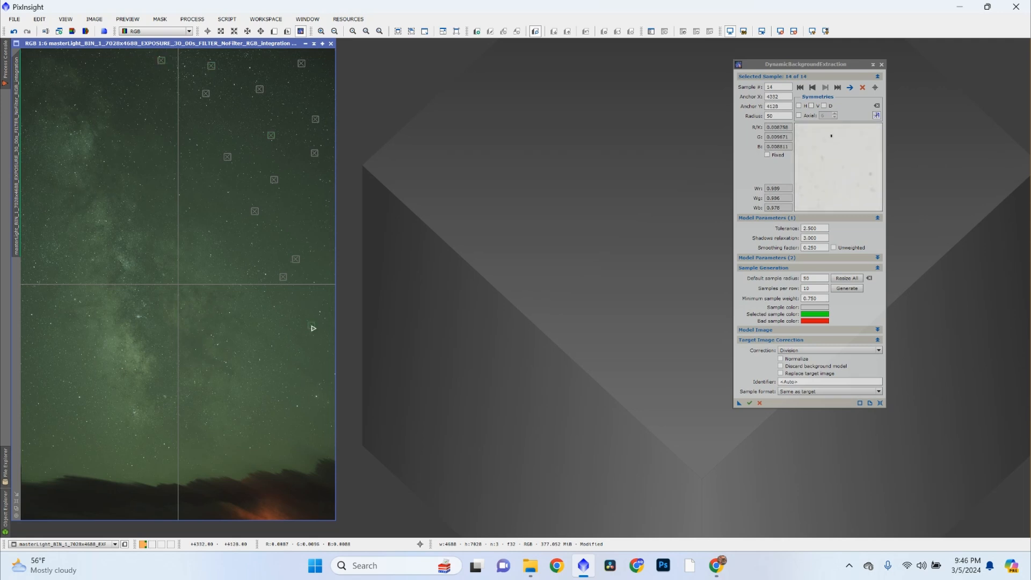
{"action": "left_click", "coordinate": [283, 436]}
{"action": "left_click", "coordinate": [284, 383]}
{"action": "left_click", "coordinate": [57, 444]}
{"action": "left_click", "coordinate": [40, 398]}
{"action": "left_click", "coordinate": [32, 301]}
{"action": "left_click", "coordinate": [70, 377]}
{"action": "left_click", "coordinate": [82, 448]}
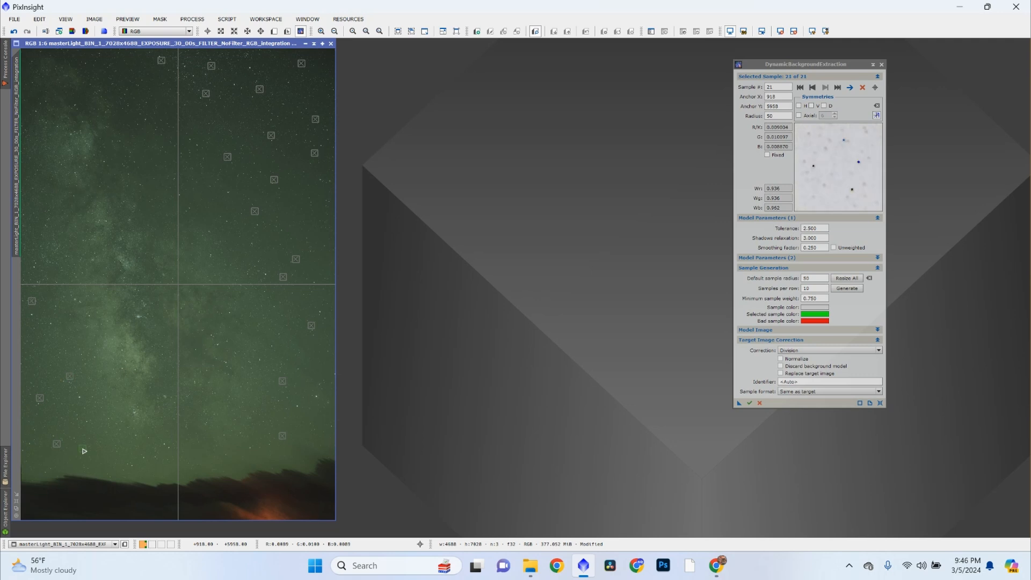
{"action": "left_click", "coordinate": [47, 463]}
{"action": "left_click", "coordinate": [98, 473]}
Fill gaps with more background samples near the image's top-right corner, along its right edge and above the horizon at lower right
{"action": "left_click", "coordinate": [279, 113]}
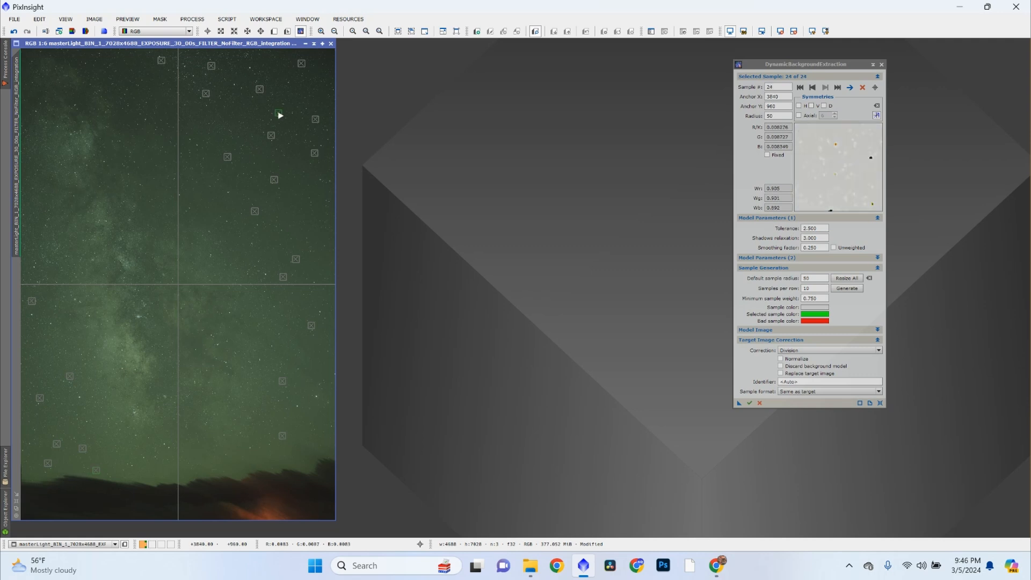
{"action": "left_click", "coordinate": [328, 63]}
{"action": "left_click", "coordinate": [324, 53]}
{"action": "left_click", "coordinate": [300, 54]}
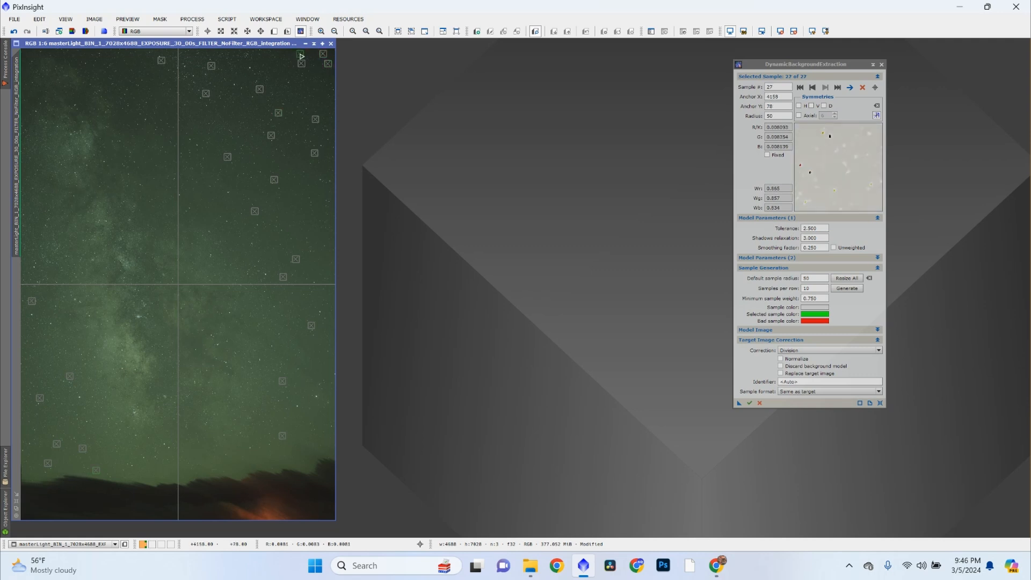
{"action": "left_click", "coordinate": [253, 65]}
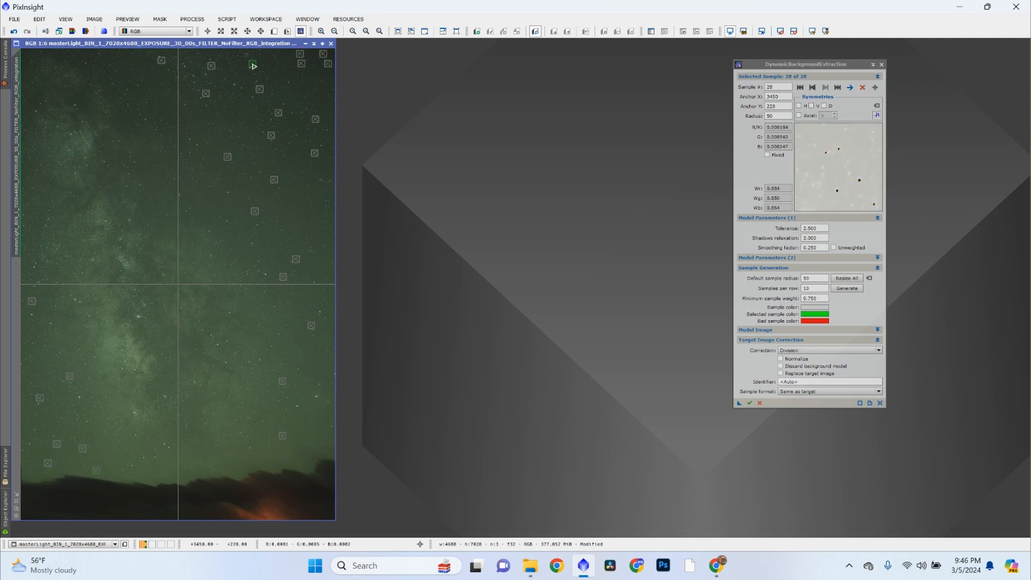
{"action": "left_click", "coordinate": [315, 211]}
{"action": "left_click", "coordinate": [322, 274]}
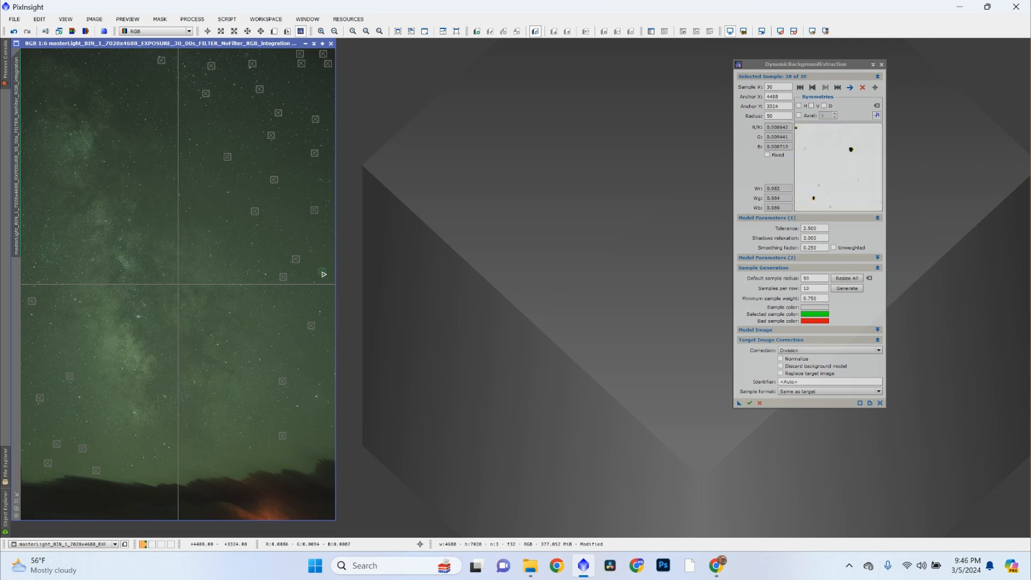
{"action": "left_click", "coordinate": [306, 439]}
{"action": "left_click", "coordinate": [275, 420]}
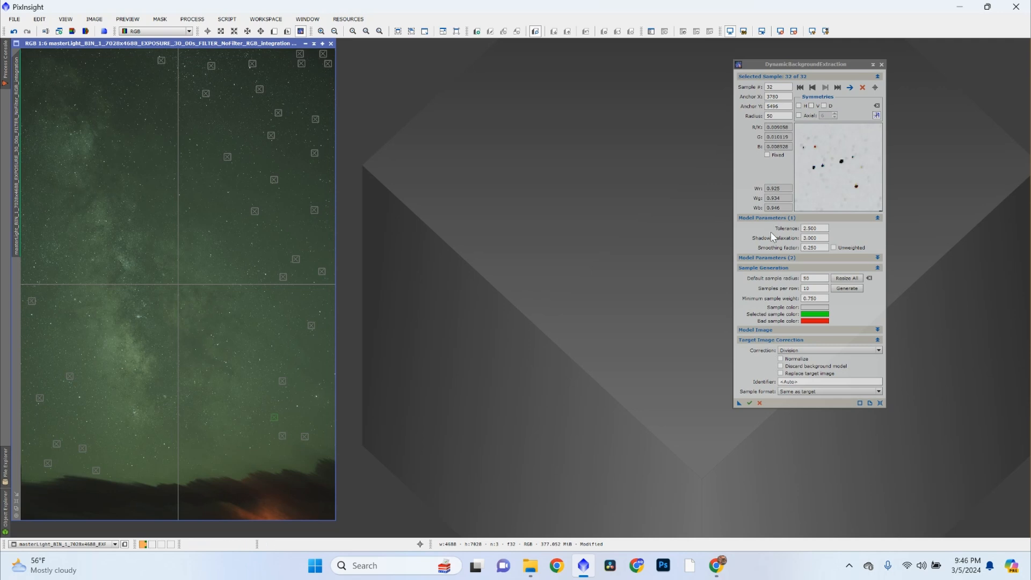
Run DynamicBackgroundExtraction with the placed samples and apply an automatic screen stretch to the corrected image
{"action": "left_click", "coordinate": [749, 404]}
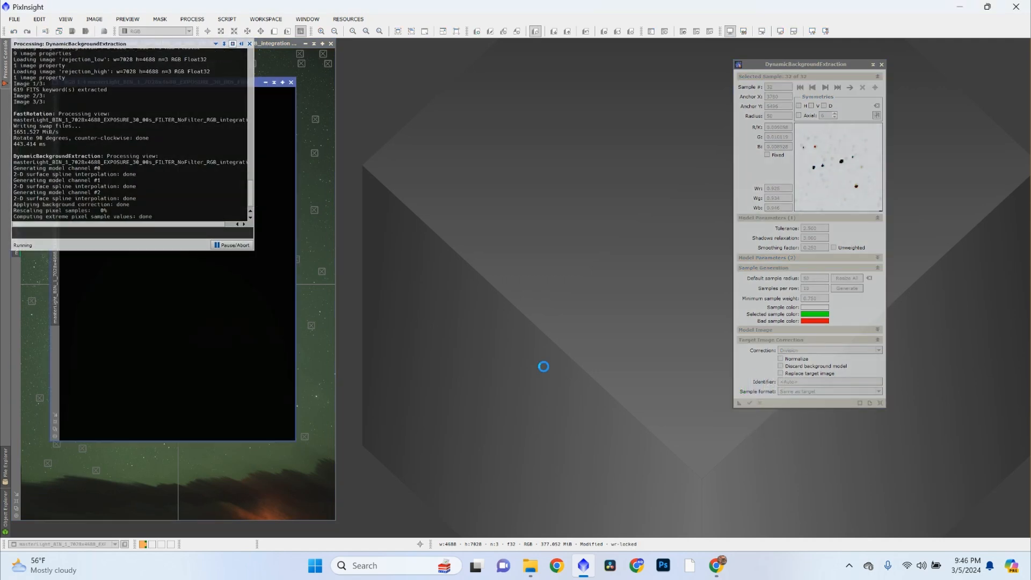
{"action": "left_click", "coordinate": [250, 44]}
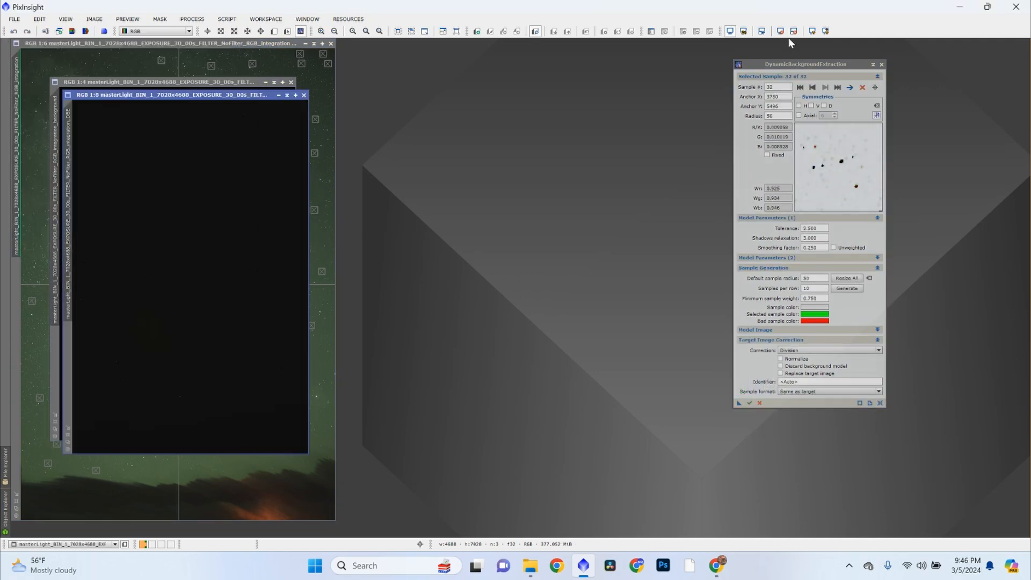
{"action": "left_click", "coordinate": [813, 31]}
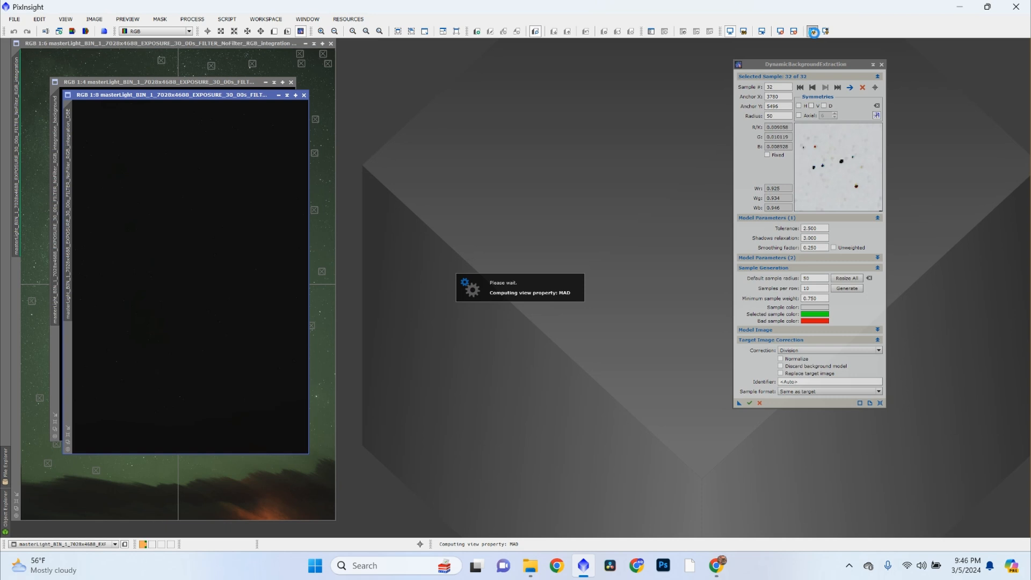
Zoom the corrected image to fit and move its window clear of the original image
{"action": "right_click", "coordinate": [288, 194]}
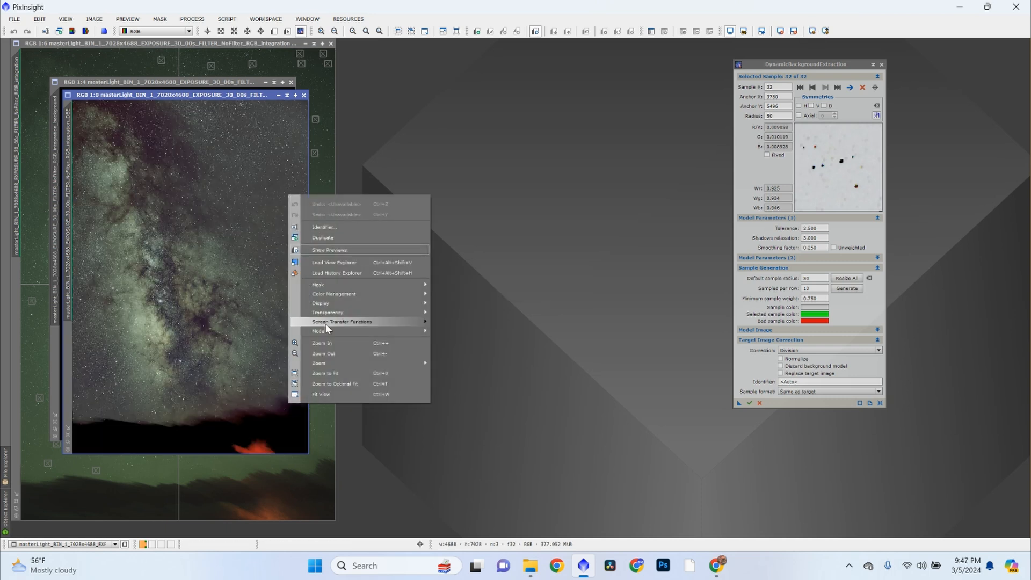
{"action": "left_click", "coordinate": [338, 373]}
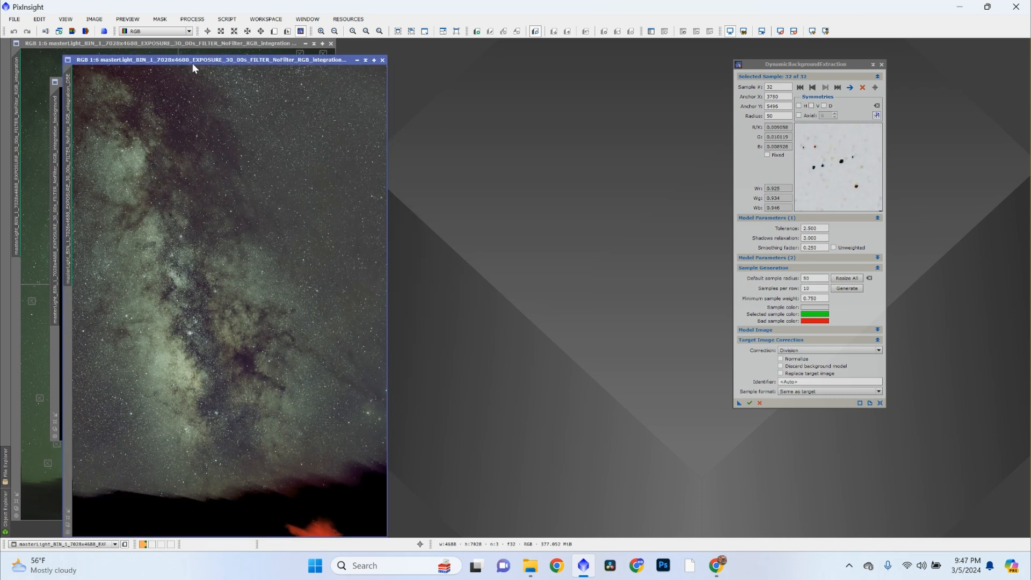
{"action": "left_click_drag", "start_coordinate": [200, 60], "coordinate": [409, 35]}
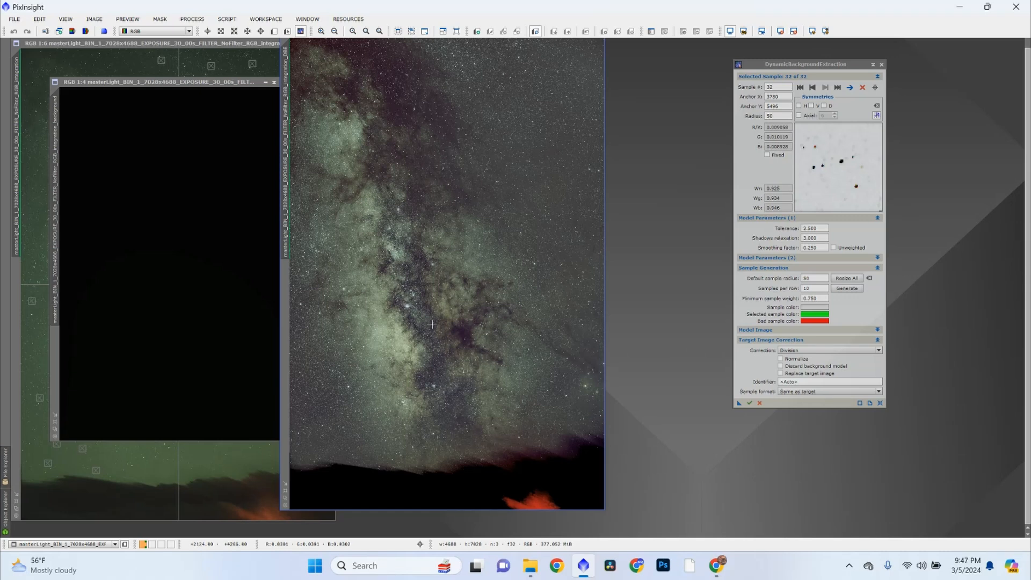
Close the extracted background model image, then shade the original master light's window and move it aside
{"action": "left_click", "coordinate": [230, 83]}
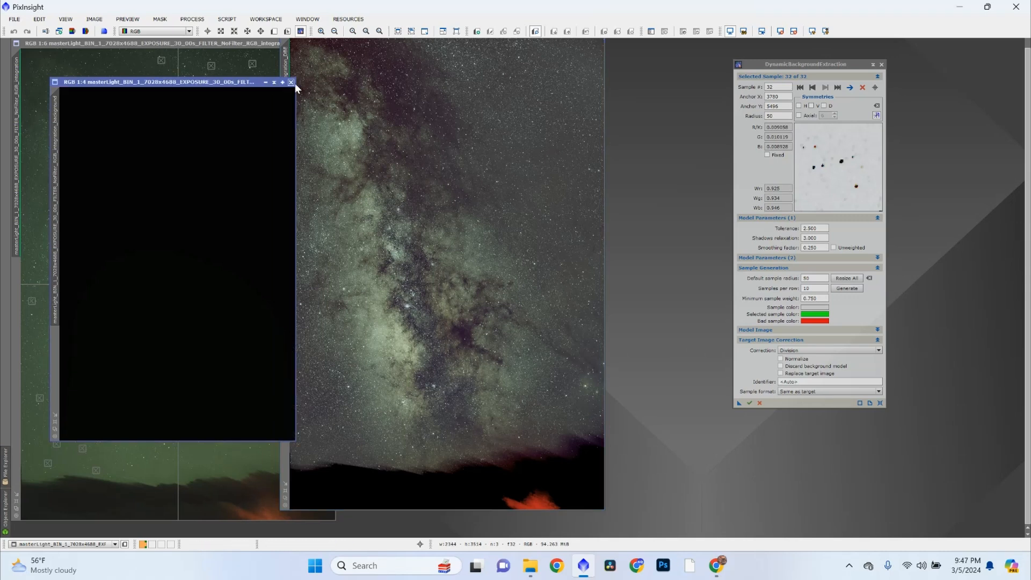
{"action": "left_click", "coordinate": [290, 82]}
{"action": "left_click_drag", "start_coordinate": [234, 42], "coordinate": [130, 46]}
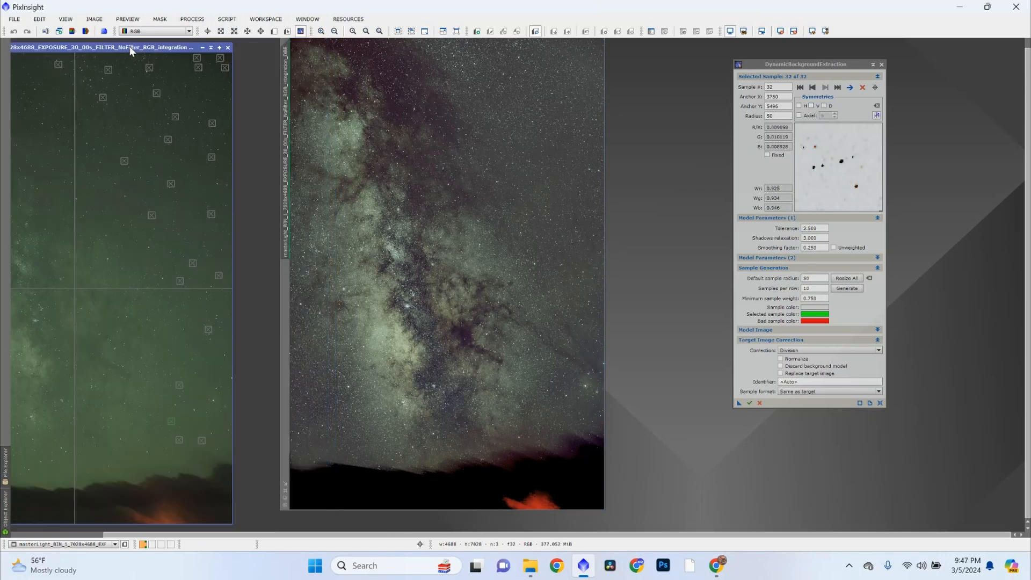
{"action": "left_click", "coordinate": [211, 46]}
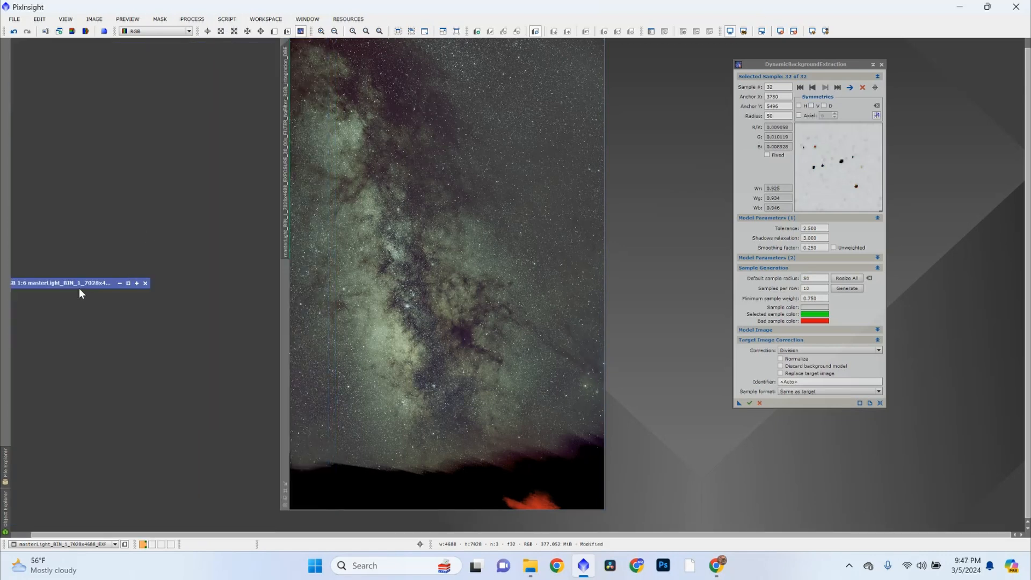
{"action": "left_click_drag", "start_coordinate": [79, 284], "coordinate": [81, 190]}
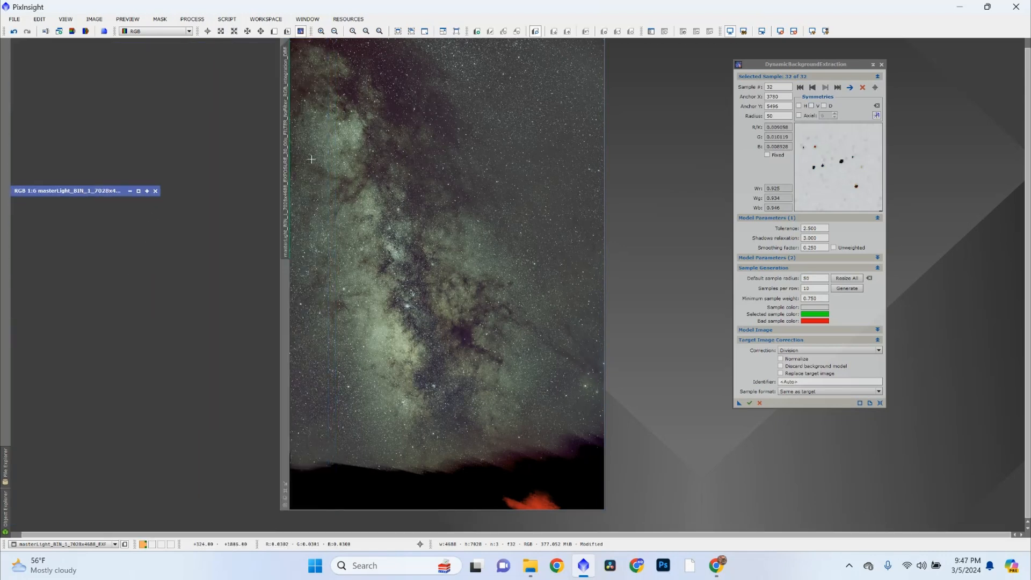
Refit the corrected image's window in the workspace with its title bar in view
{"action": "right_click", "coordinate": [472, 266]}
{"action": "left_click", "coordinate": [415, 260]}
{"action": "right_click", "coordinate": [415, 260]}
{"action": "left_click", "coordinate": [346, 300]}
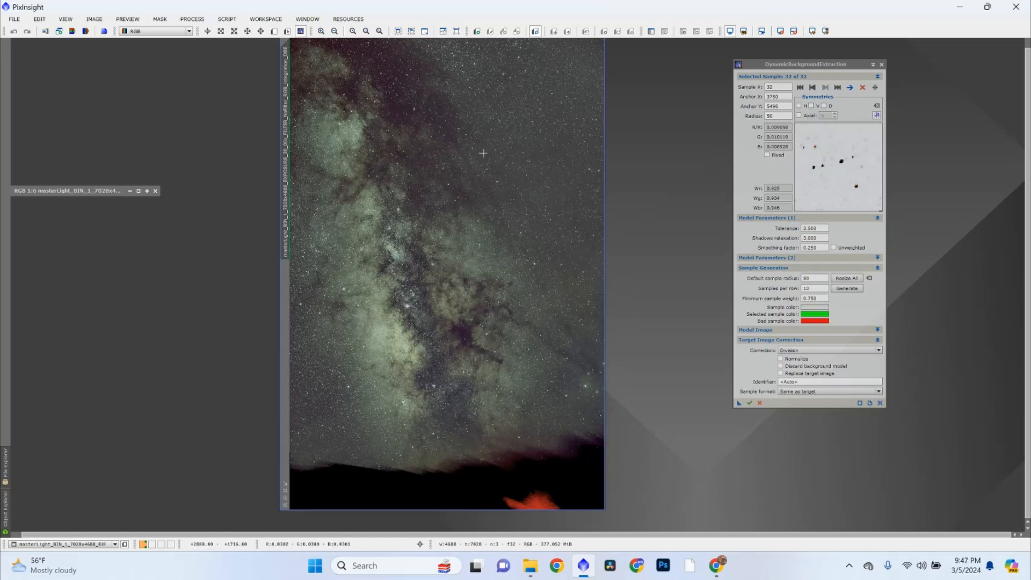
{"action": "right_click", "coordinate": [494, 288]}
{"action": "left_click", "coordinate": [559, 471]}
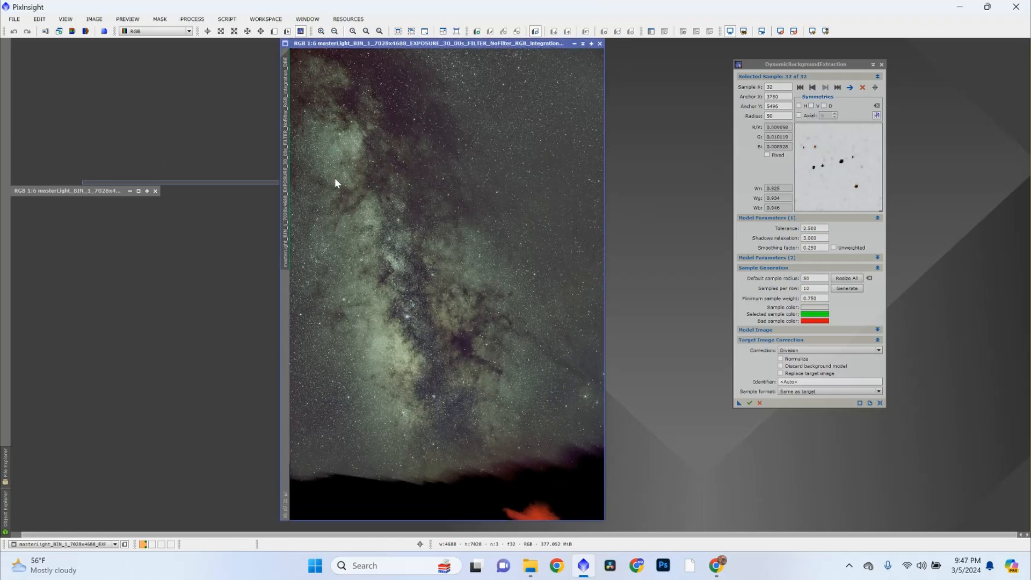
Move the shaded original beside the DynamicBackgroundExtraction window and the corrected image to the opposite side of the workspace
{"action": "right_click", "coordinate": [108, 194]}
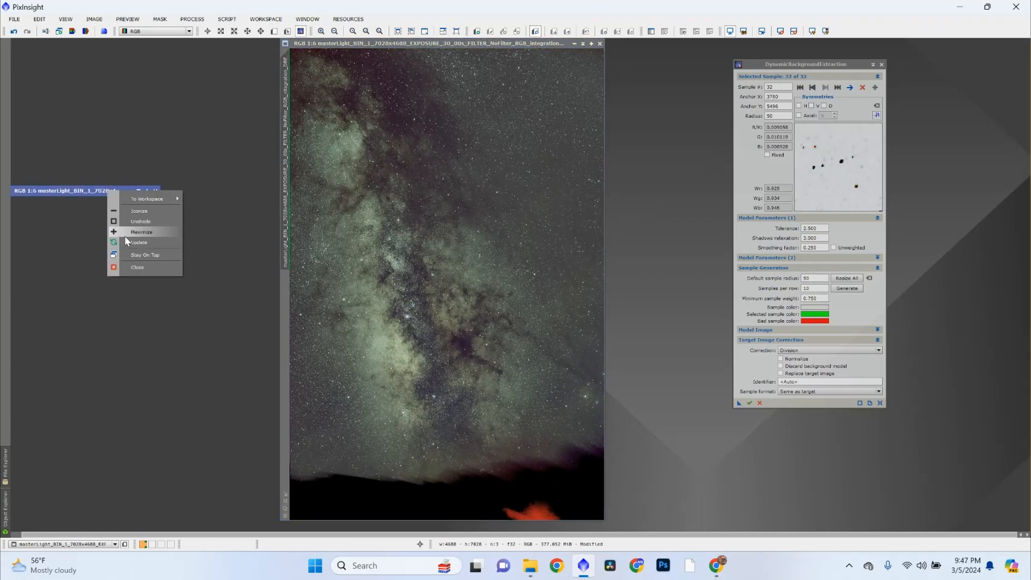
{"action": "left_click", "coordinate": [70, 193]}
{"action": "left_click_drag", "start_coordinate": [94, 195], "coordinate": [652, 242]}
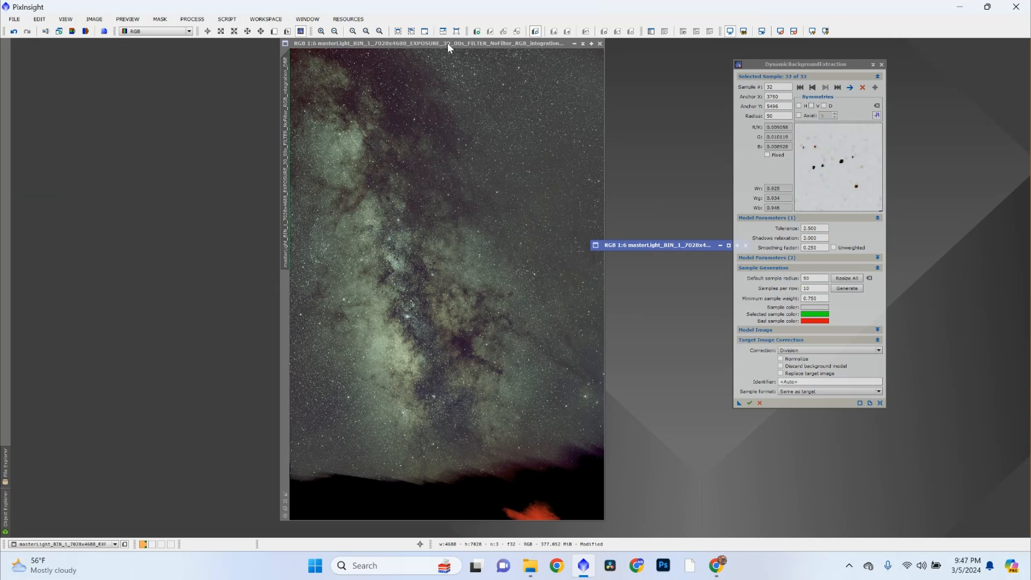
{"action": "left_click_drag", "start_coordinate": [447, 43], "coordinate": [195, 43]}
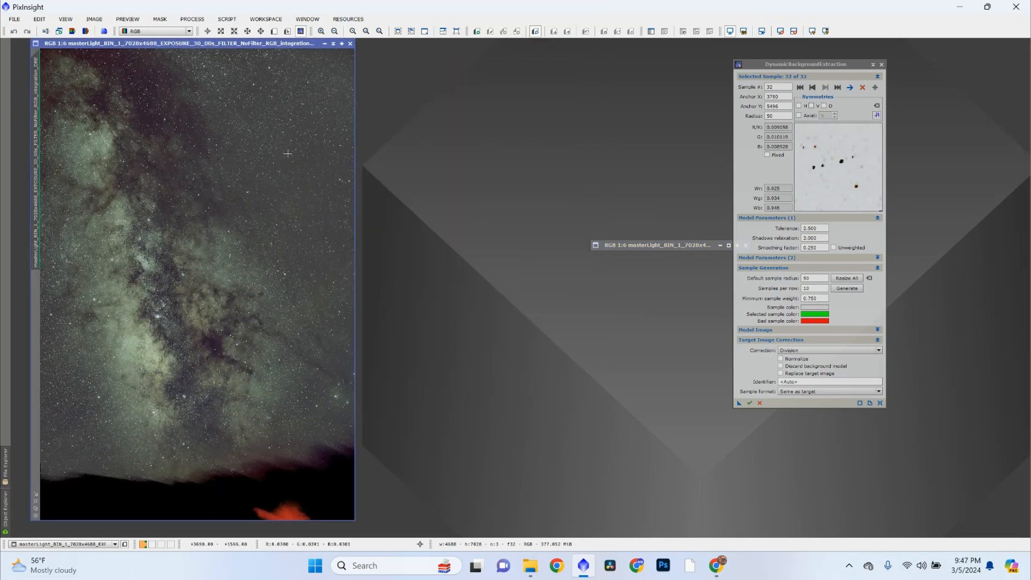
Apply ColorCalibration with its default settings to the corrected image and recompute its automatic screen stretch
{"action": "left_click", "coordinate": [189, 18]}
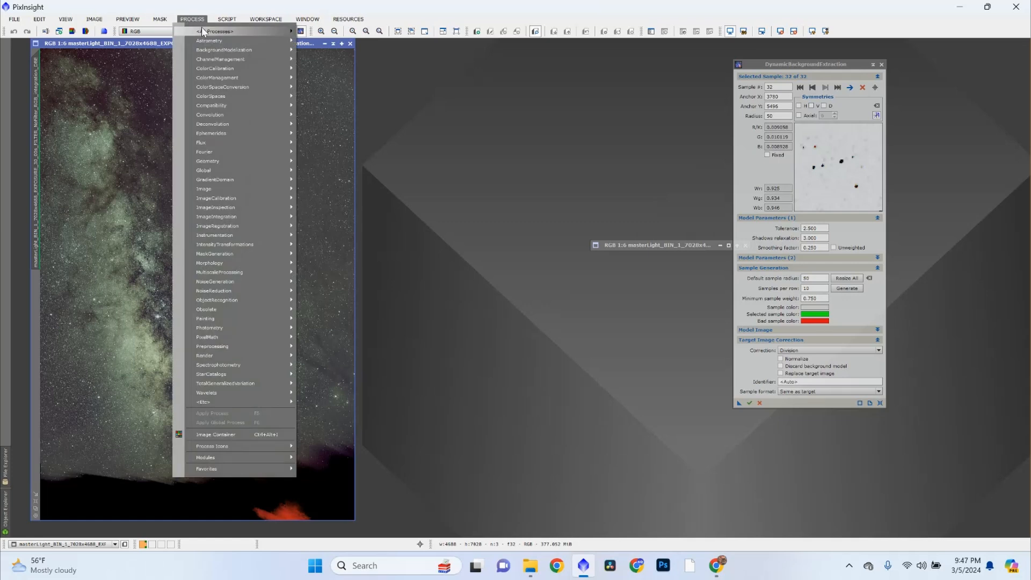
{"action": "mouse_move", "coordinate": [203, 30]}
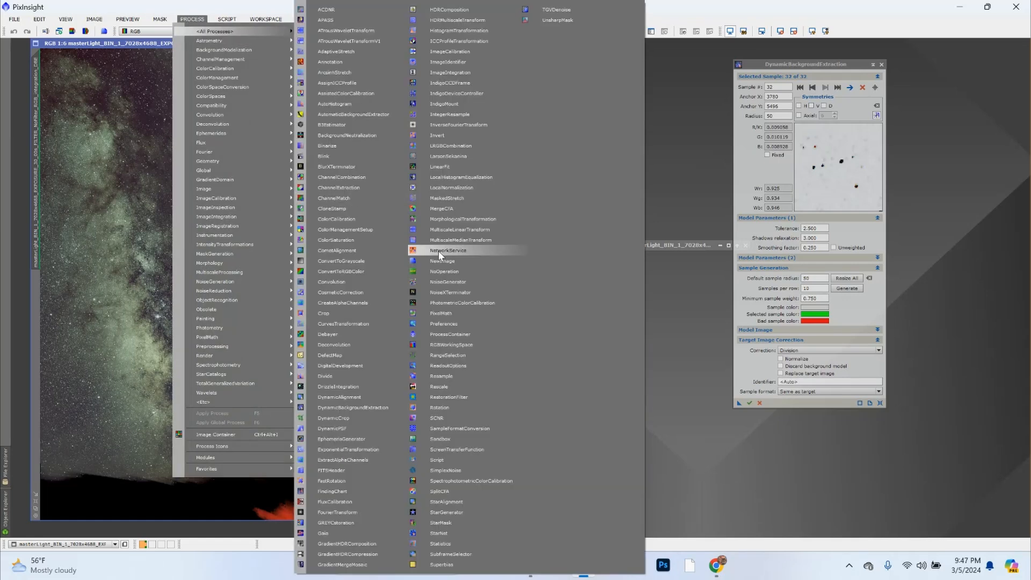
{"action": "left_click", "coordinate": [389, 218]}
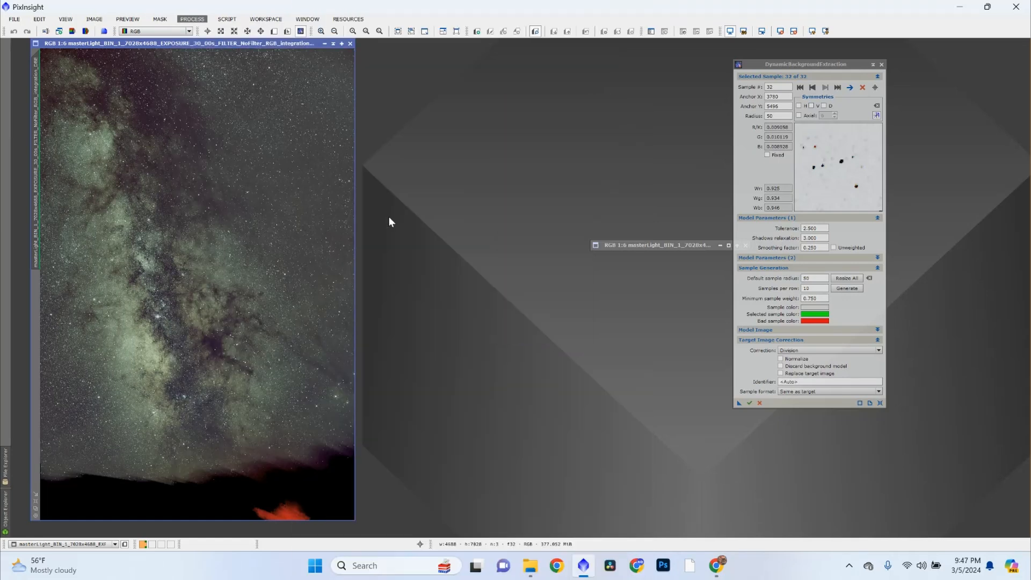
{"action": "left_click", "coordinate": [303, 201]}
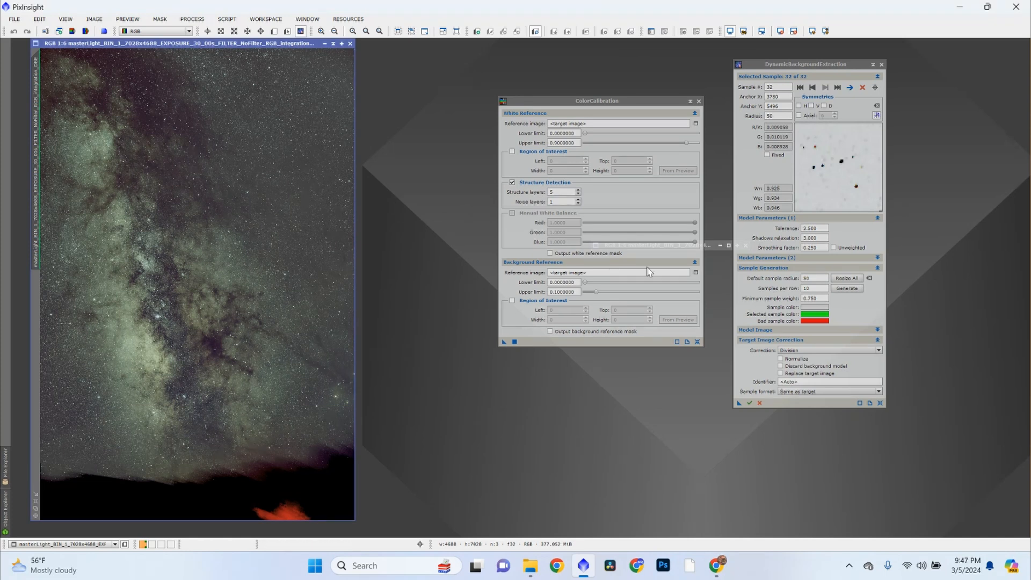
{"action": "left_click", "coordinate": [515, 342]}
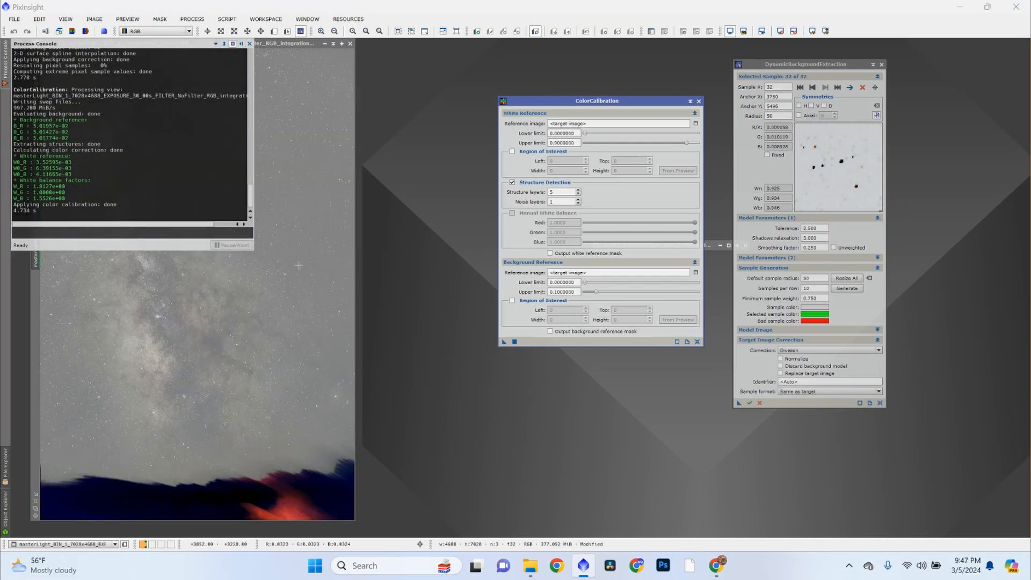
{"action": "left_click", "coordinate": [250, 44]}
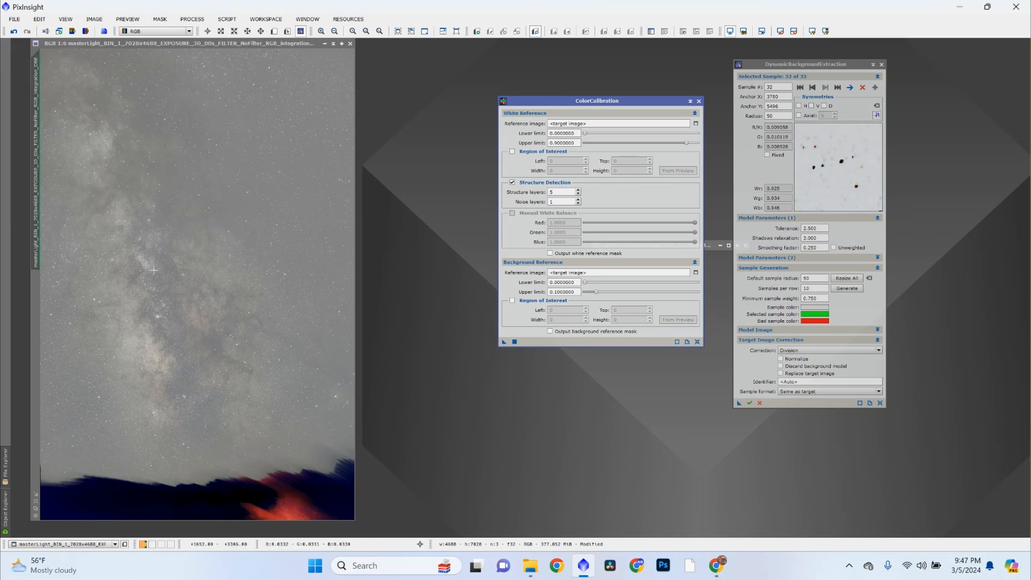
{"action": "left_click", "coordinate": [699, 101]}
{"action": "left_click", "coordinate": [813, 32]}
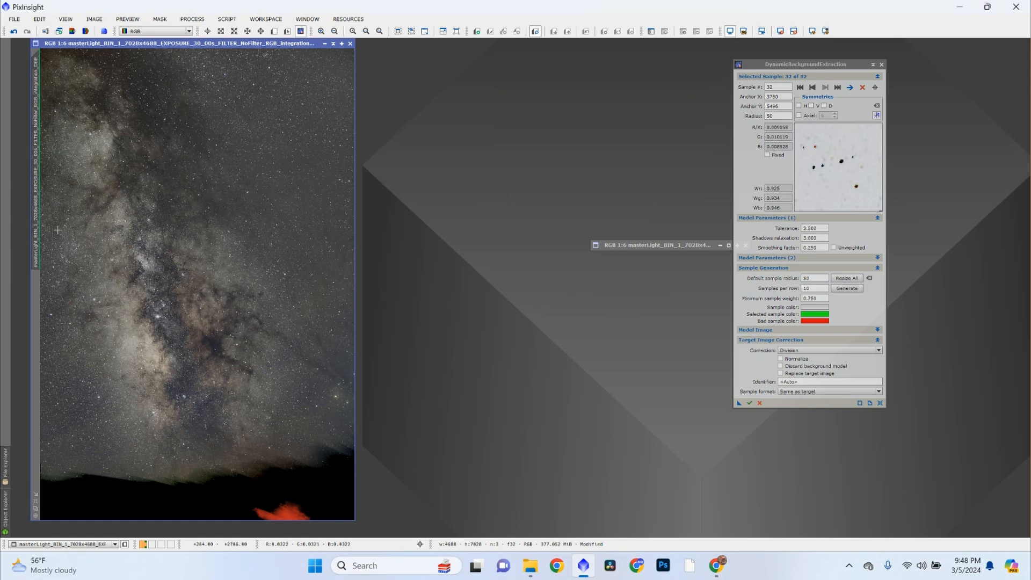
Apply BackgroundNeutralization with its default settings to the color-calibrated image and close both BackgroundNeutralization and DynamicBackgroundExtraction
{"action": "left_click", "coordinate": [192, 19]}
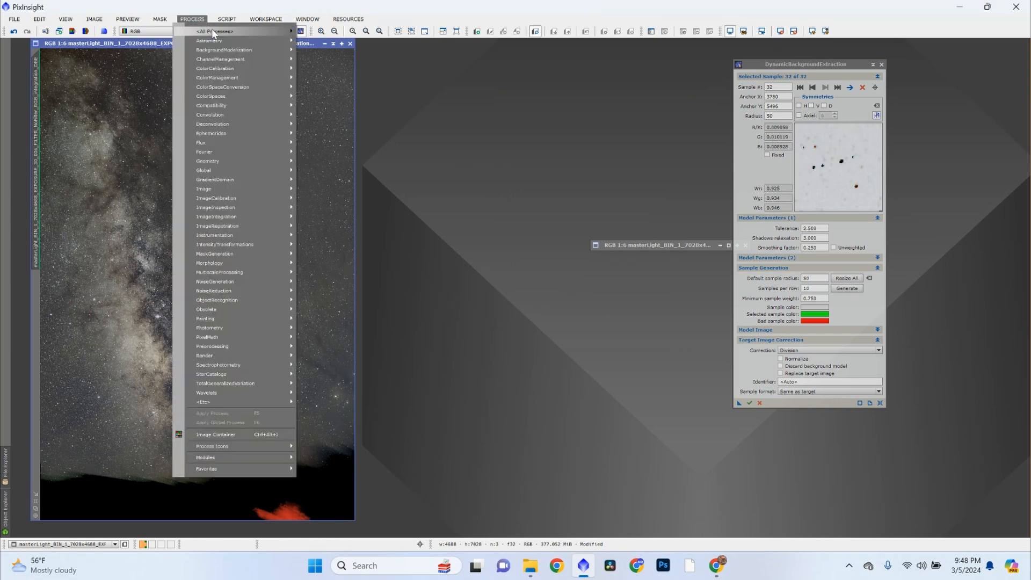
{"action": "mouse_move", "coordinate": [212, 30]}
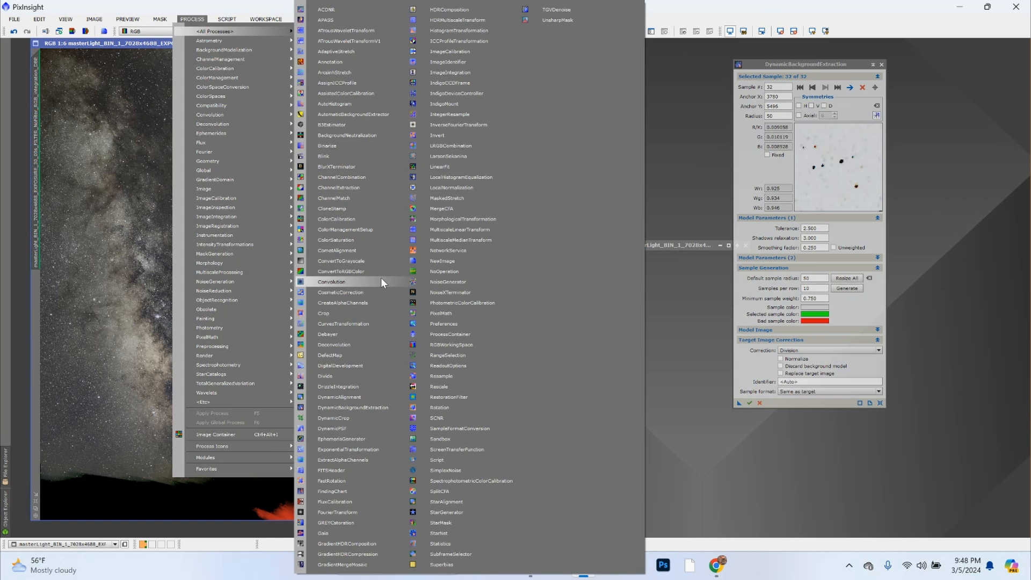
{"action": "left_click", "coordinate": [378, 137]}
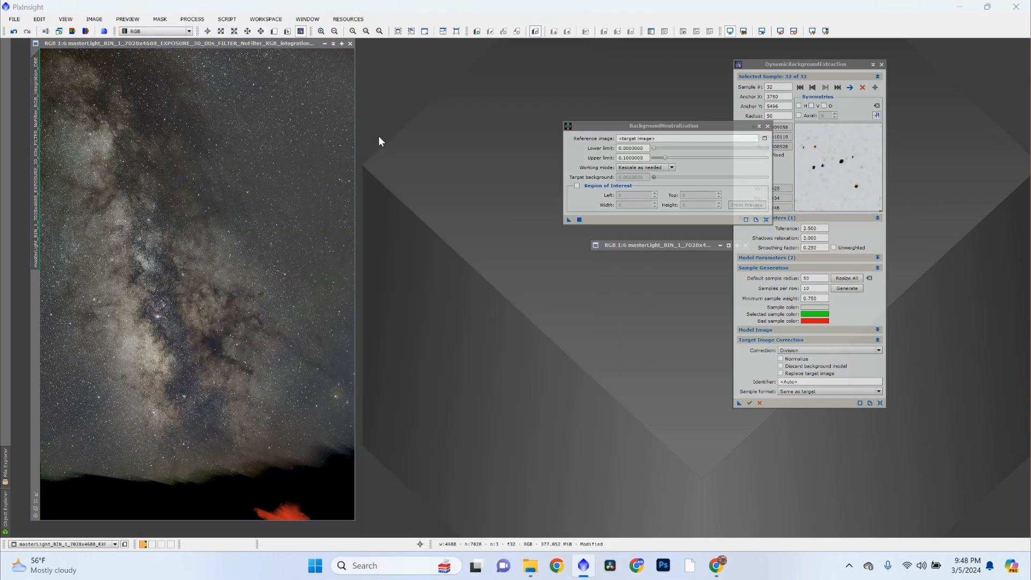
{"action": "left_click", "coordinate": [579, 220]}
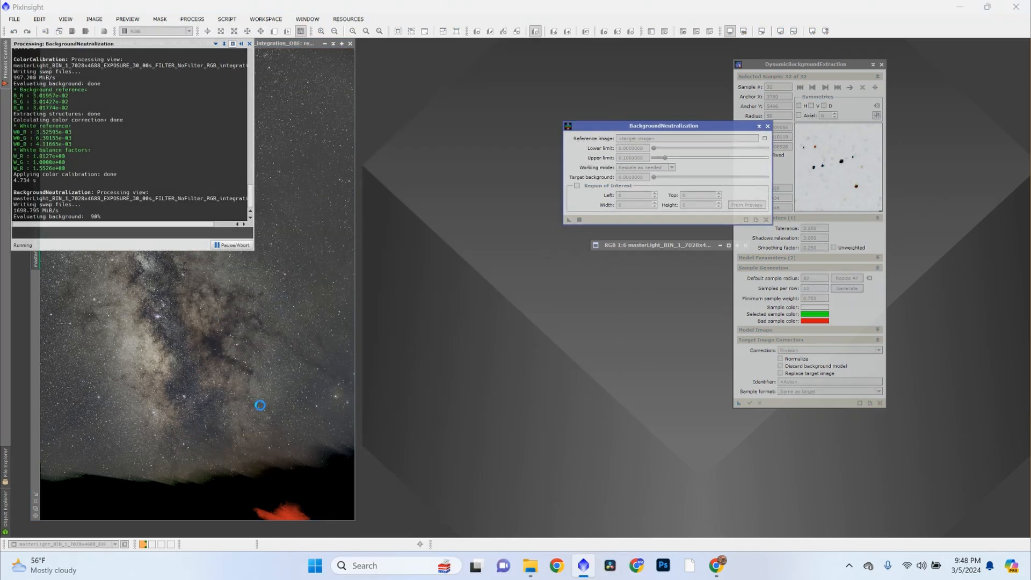
{"action": "left_click", "coordinate": [249, 44]}
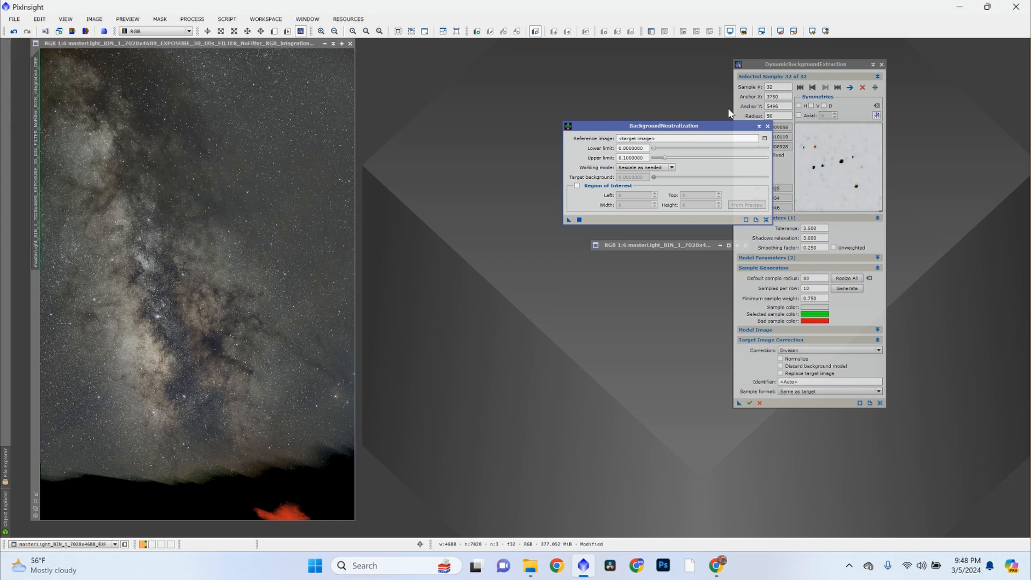
{"action": "left_click", "coordinate": [767, 127]}
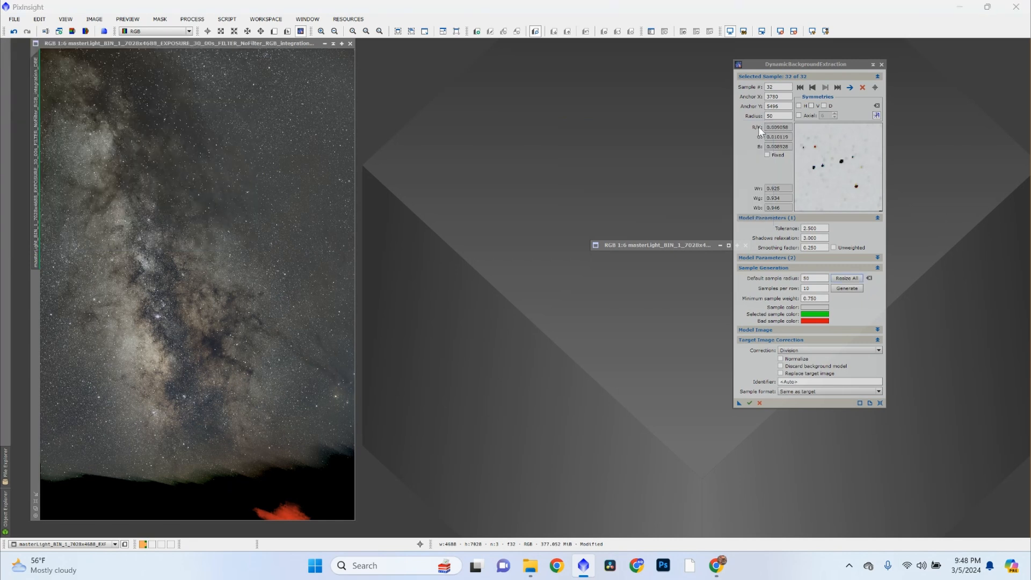
{"action": "left_click", "coordinate": [881, 65]}
{"action": "left_click", "coordinate": [495, 297]}
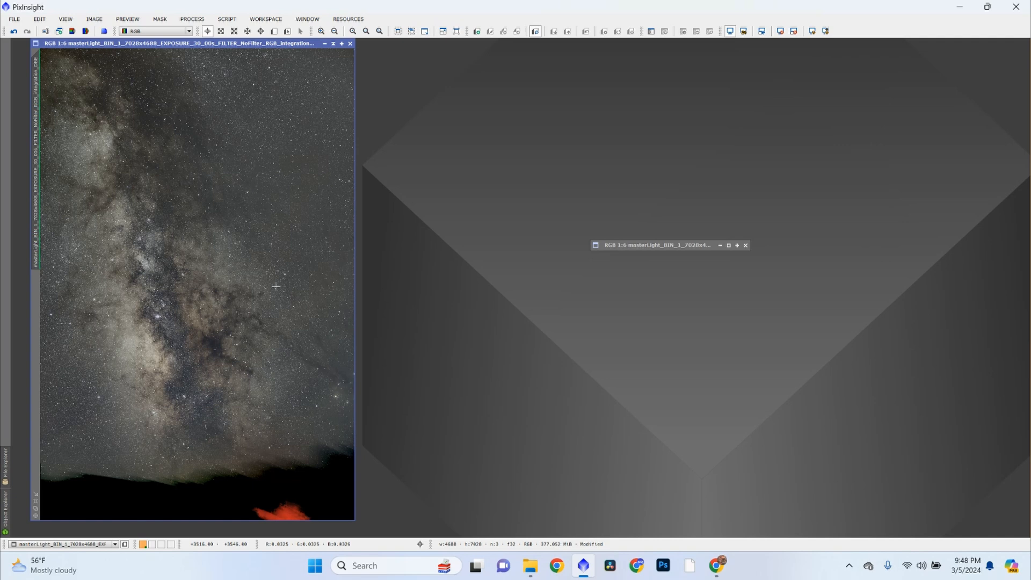
Examine the stars and noise in the sky close up, then return to the full image
{"action": "scroll", "coordinate": [221, 266], "scroll_direction": "up", "scroll_amount": 8}
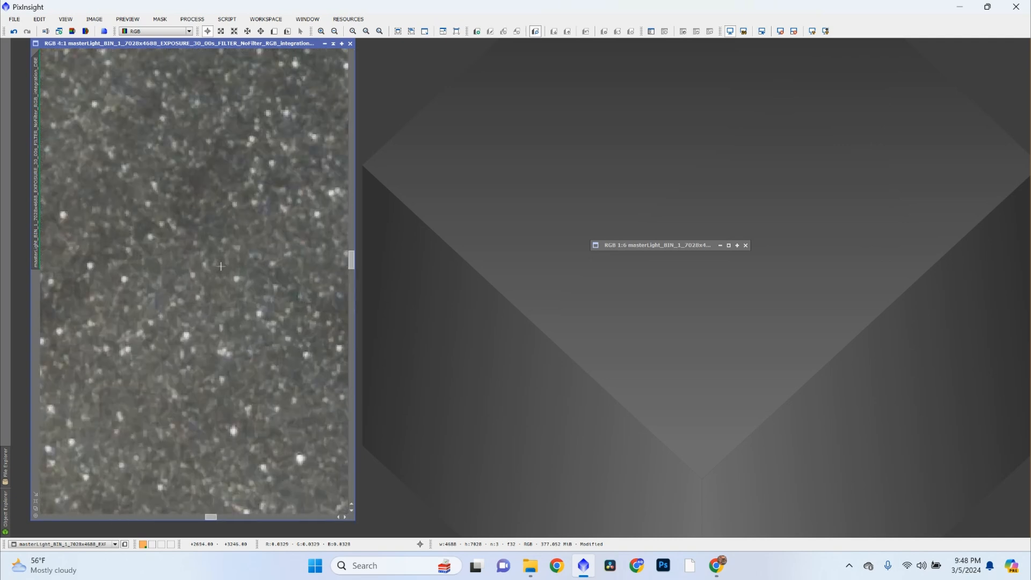
{"action": "scroll", "coordinate": [220, 266], "scroll_direction": "down", "scroll_amount": 5}
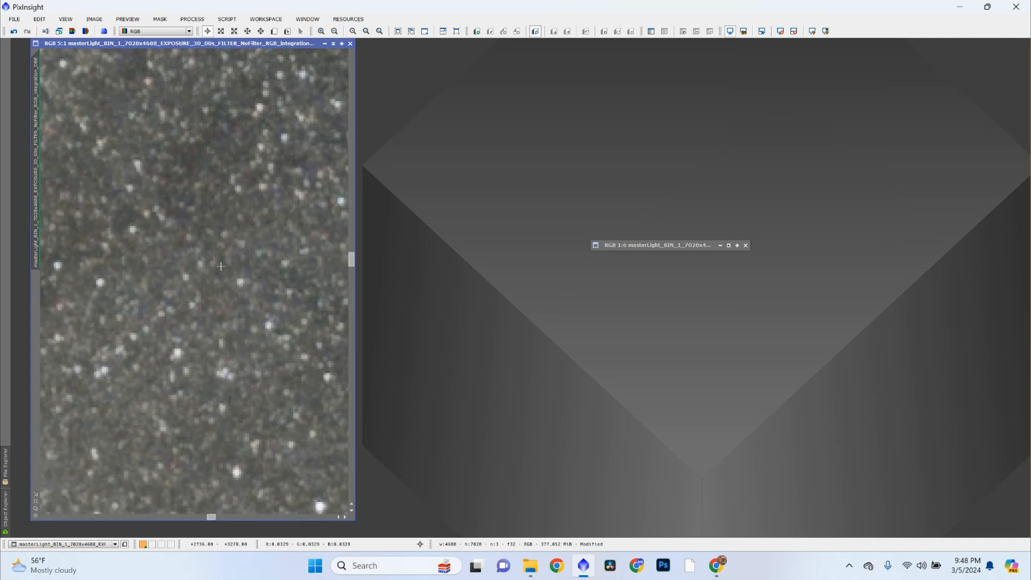
{"action": "scroll", "coordinate": [221, 266], "scroll_direction": "down", "scroll_amount": 3}
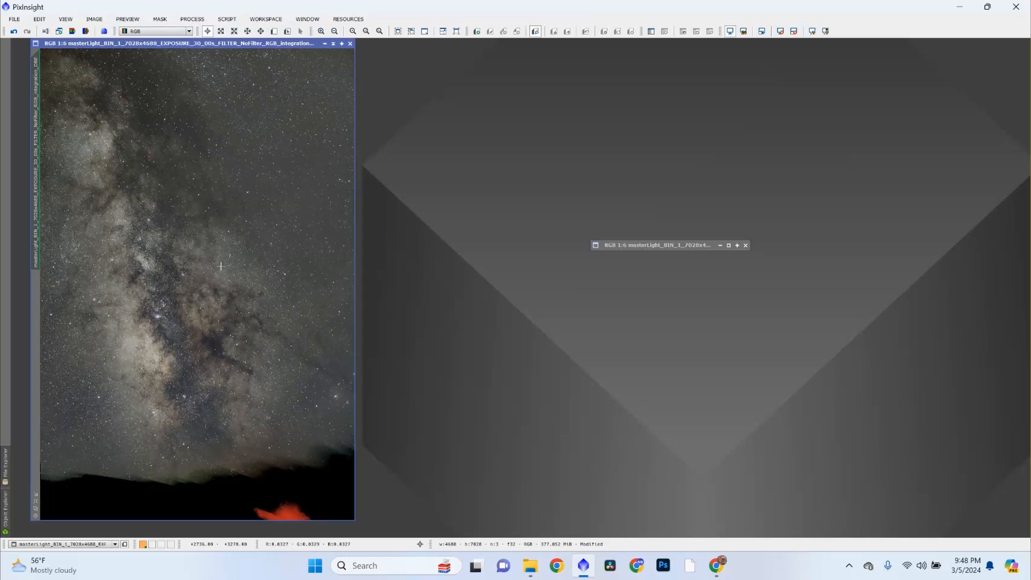
{"action": "scroll", "coordinate": [265, 279], "scroll_direction": "up", "scroll_amount": 5}
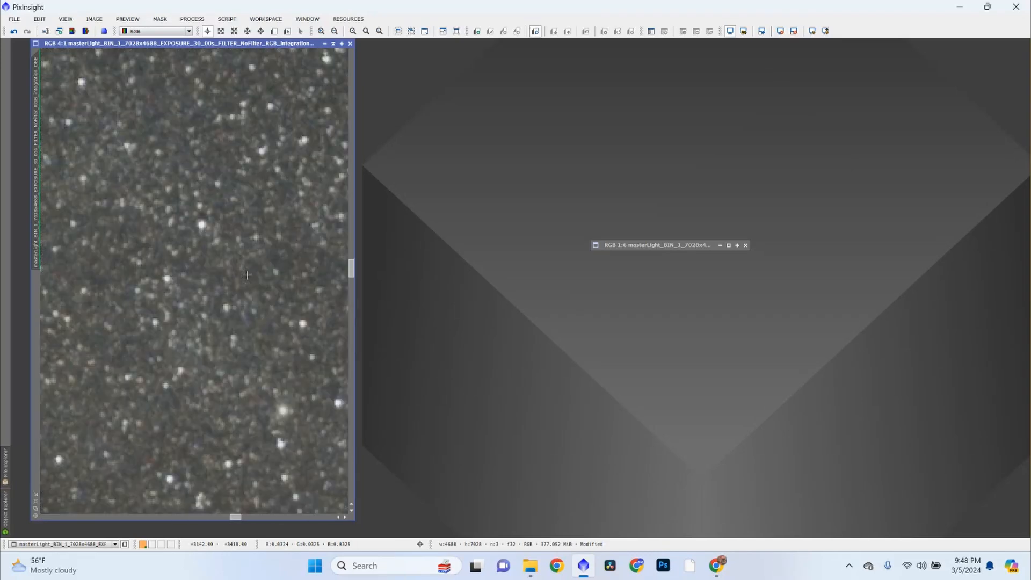
{"action": "scroll", "coordinate": [247, 275], "scroll_direction": "down", "scroll_amount": 4}
{"action": "scroll", "coordinate": [247, 275], "scroll_direction": "down", "scroll_amount": 2}
{"action": "scroll", "coordinate": [183, 275], "scroll_direction": "up", "scroll_amount": 1}
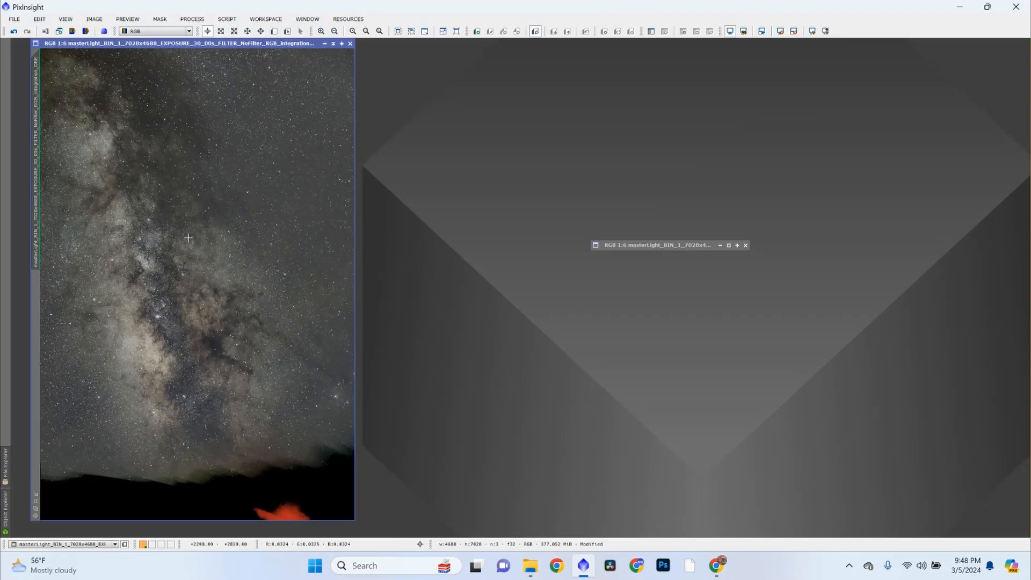
Apply BlurXTerminator to the corrected image with Sharpen Stars at 0.25 and Sharpen Nonstellar at 0.75, and close the process console
{"action": "left_click", "coordinate": [199, 20]}
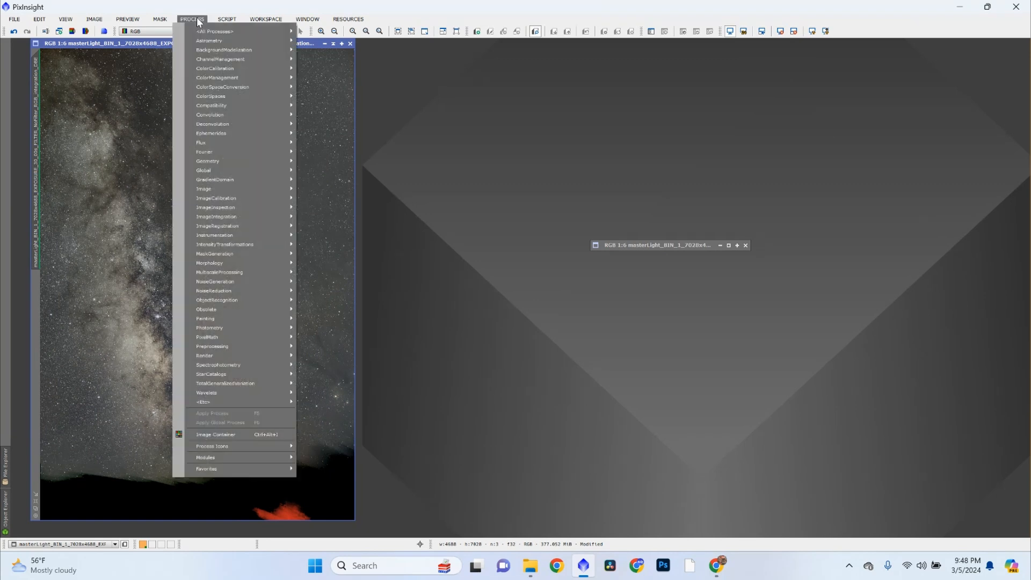
{"action": "mouse_move", "coordinate": [209, 31]}
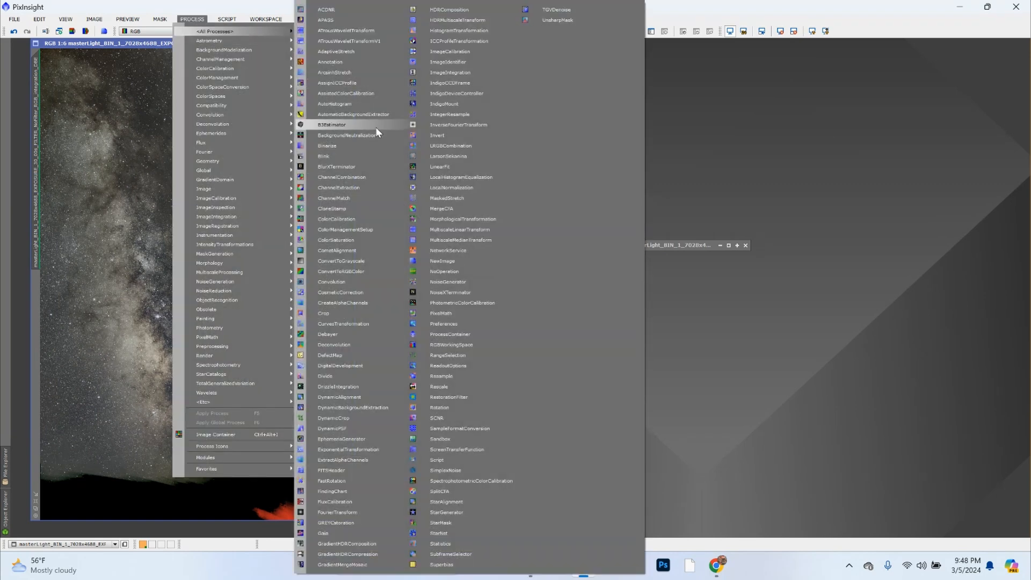
{"action": "left_click", "coordinate": [352, 171]}
{"action": "left_click", "coordinate": [664, 255]}
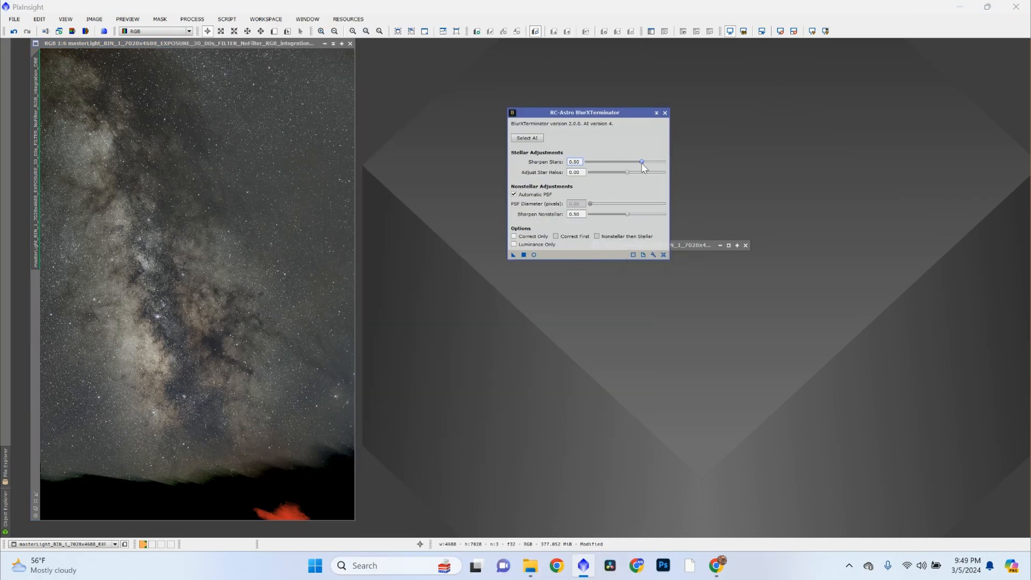
{"action": "left_click_drag", "start_coordinate": [642, 163], "coordinate": [613, 170]}
{"action": "left_click_drag", "start_coordinate": [629, 221], "coordinate": [647, 221]}
{"action": "left_click", "coordinate": [522, 255]}
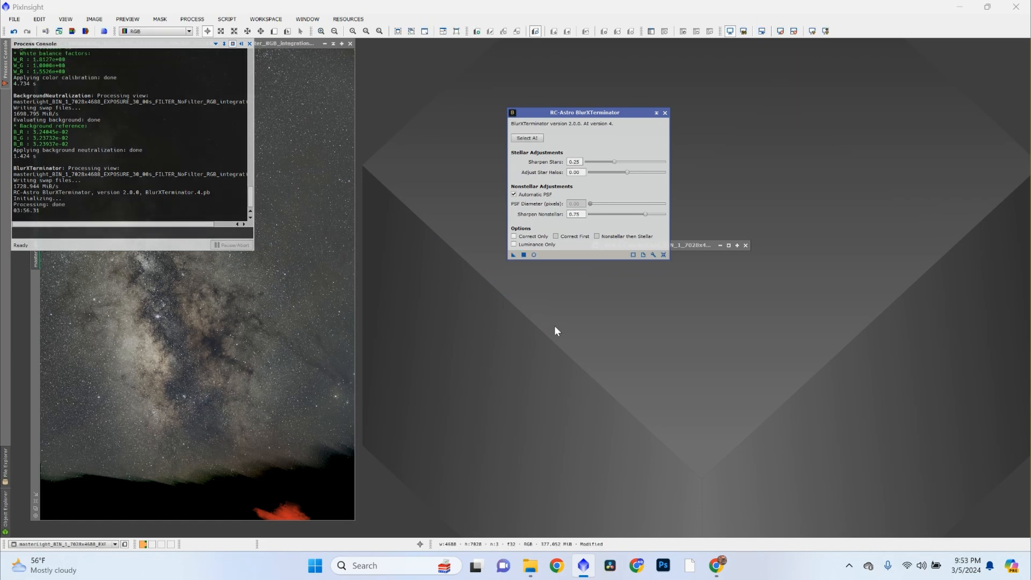
{"action": "left_click", "coordinate": [250, 44]}
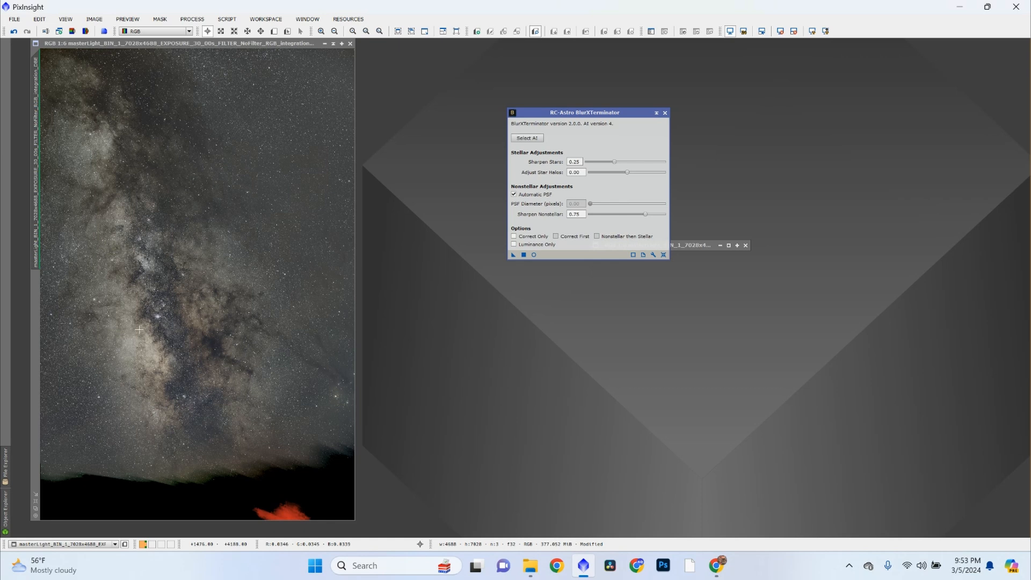
Examine the sharpened stars and nebula close up, repeatedly undoing and redoing BlurXTerminator to compare before and after, and return to the full image
{"action": "scroll", "coordinate": [139, 329], "scroll_direction": "up", "scroll_amount": 12}
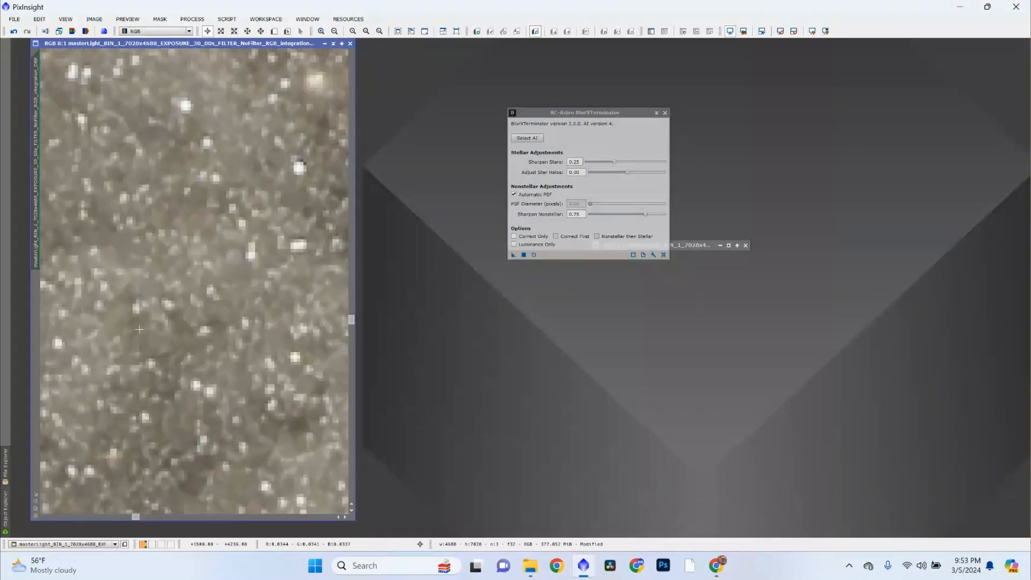
{"action": "scroll", "coordinate": [241, 255], "scroll_direction": "down", "scroll_amount": 5}
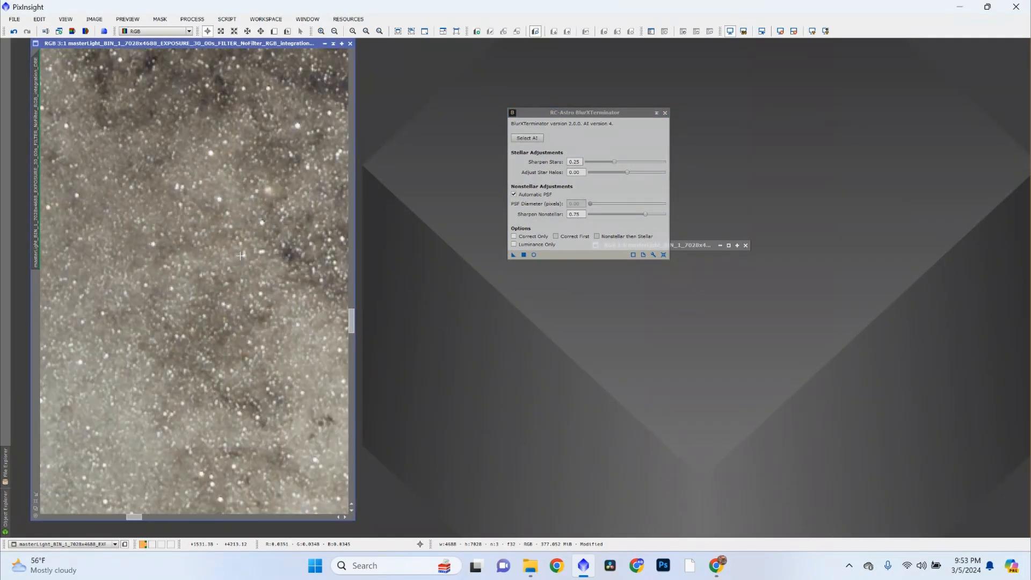
{"action": "scroll", "coordinate": [240, 256], "scroll_direction": "down", "scroll_amount": 10}
{"action": "scroll", "coordinate": [237, 231], "scroll_direction": "up", "scroll_amount": 11}
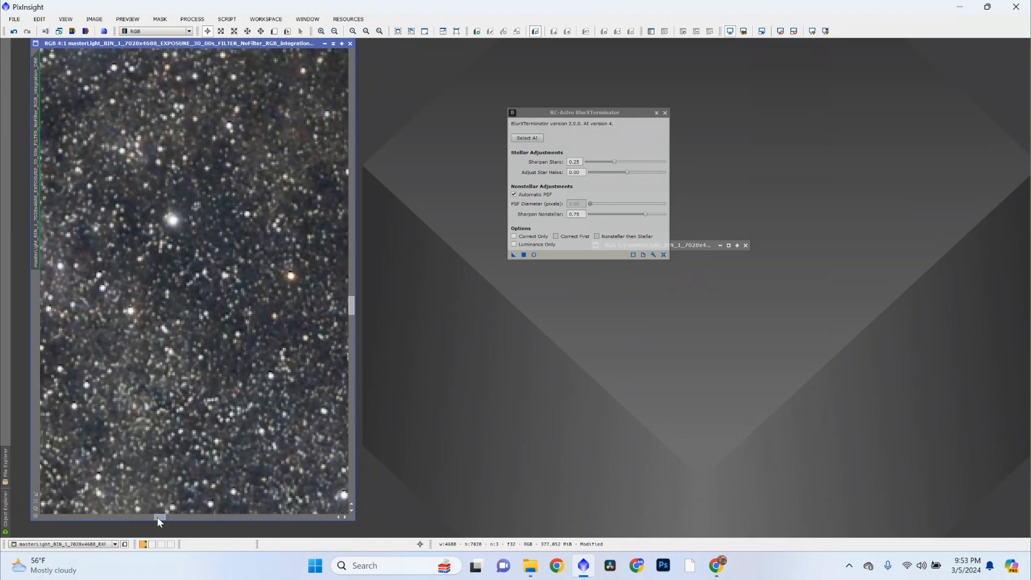
{"action": "left_click_drag", "start_coordinate": [157, 516], "coordinate": [148, 517]}
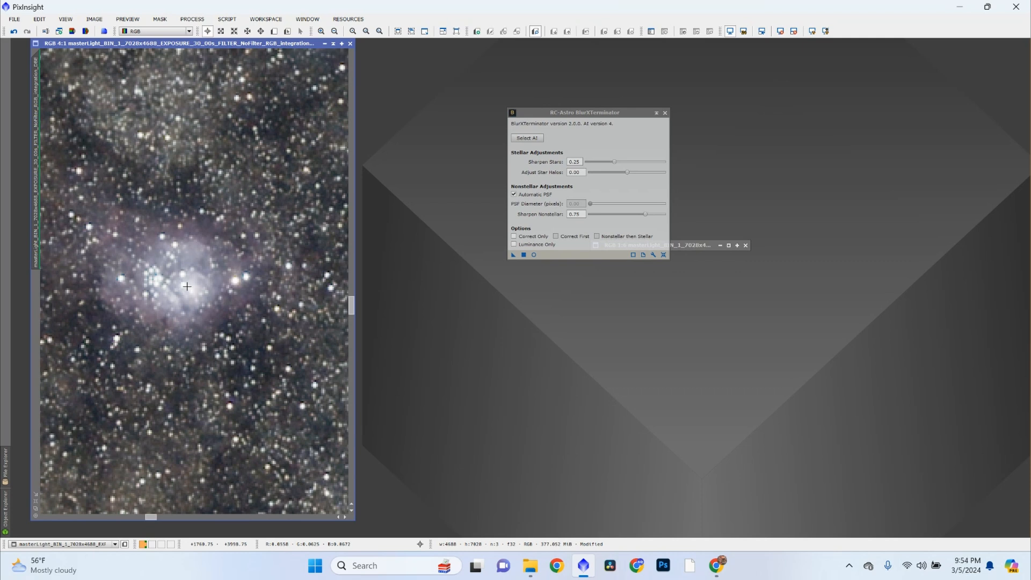
{"action": "key", "text": "ctrl+z"}
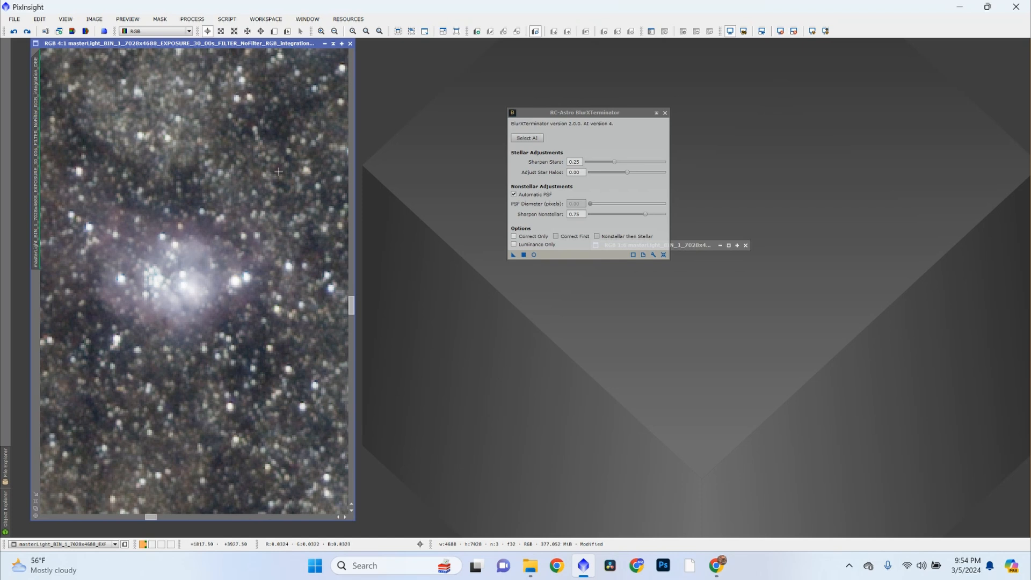
{"action": "key", "text": "ctrl+y"}
{"action": "key", "text": "ctrl+z"}
{"action": "key", "text": "ctrl+y"}
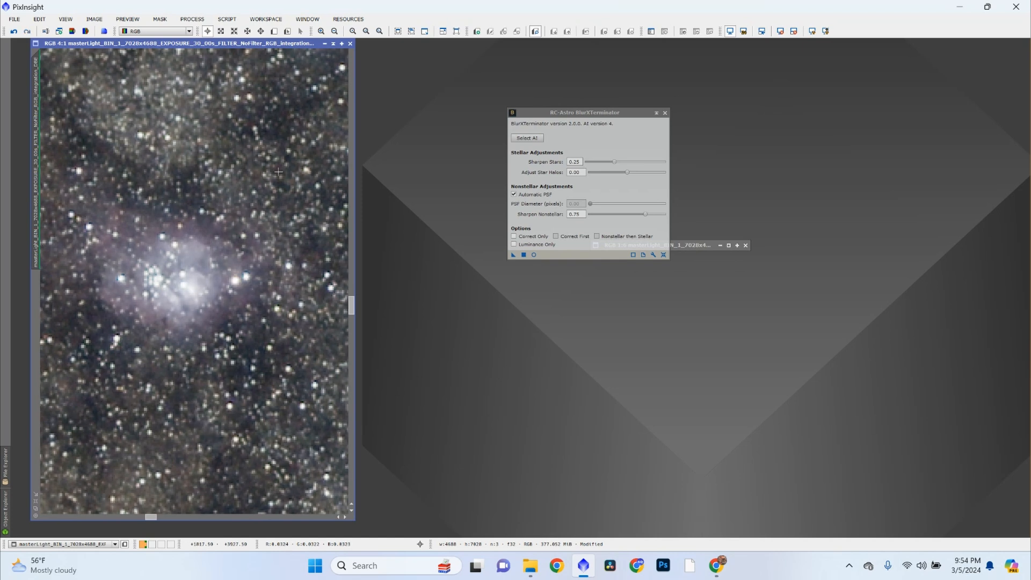
{"action": "key", "text": "ctrl+z"}
{"action": "key", "text": "ctrl+y"}
{"action": "scroll", "coordinate": [215, 299], "scroll_direction": "down", "scroll_amount": 4}
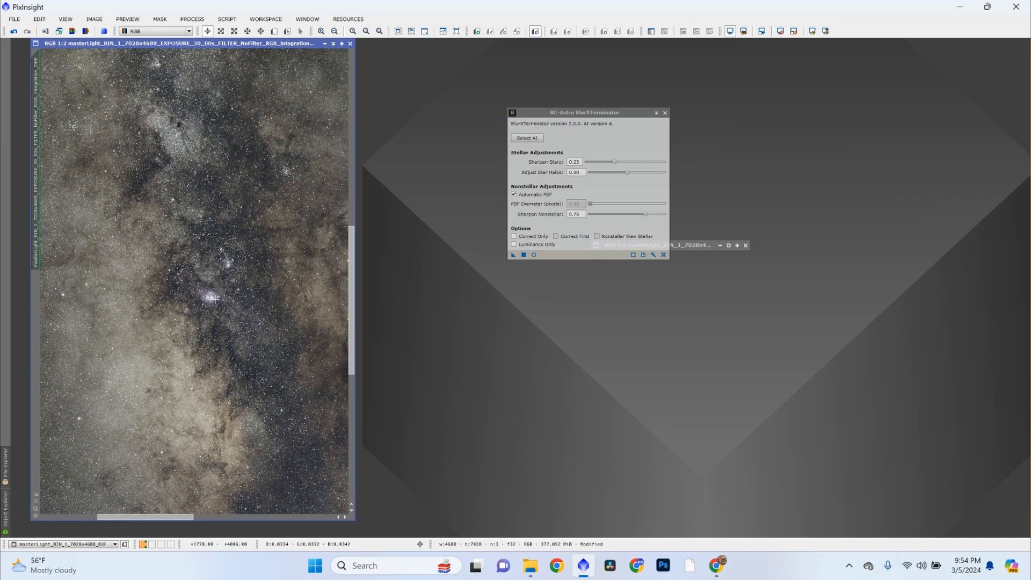
{"action": "scroll", "coordinate": [215, 300], "scroll_direction": "down", "scroll_amount": 3}
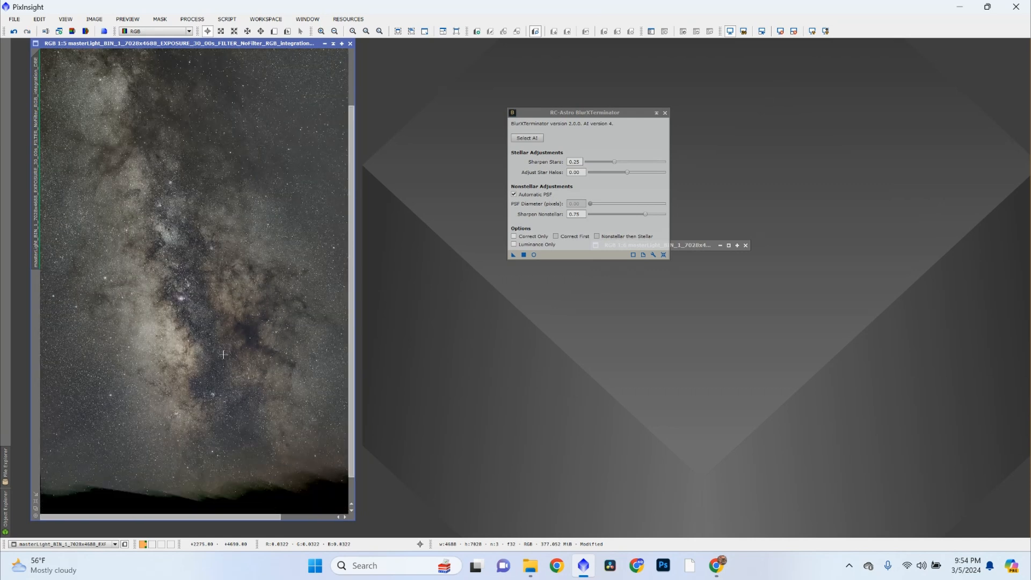
{"action": "scroll", "coordinate": [223, 355], "scroll_direction": "down", "scroll_amount": 1}
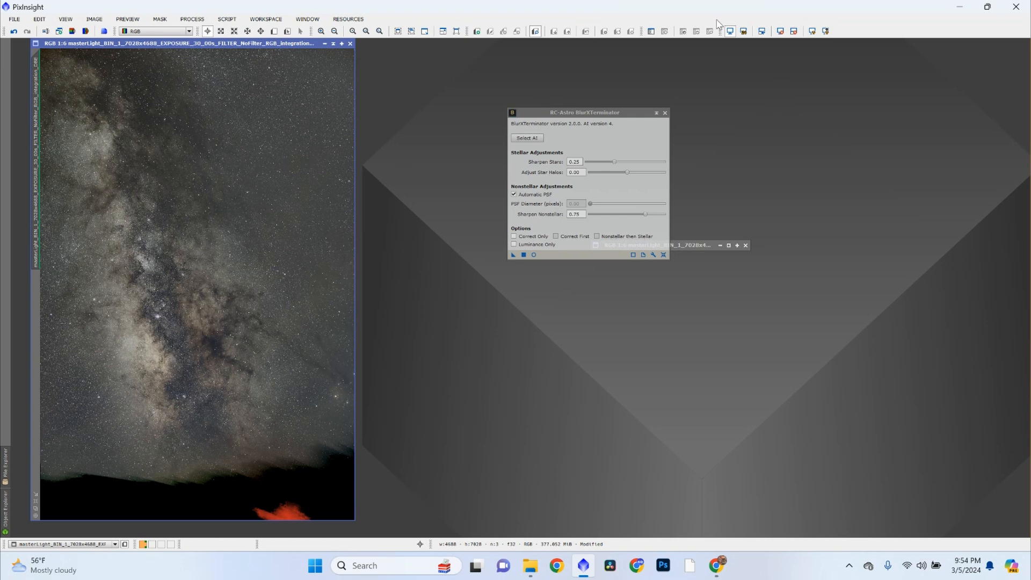
Remove the screen stretch from the sharpened image and open ArcsinhStretch with an enlarged real-time preview
{"action": "left_click", "coordinate": [791, 32]}
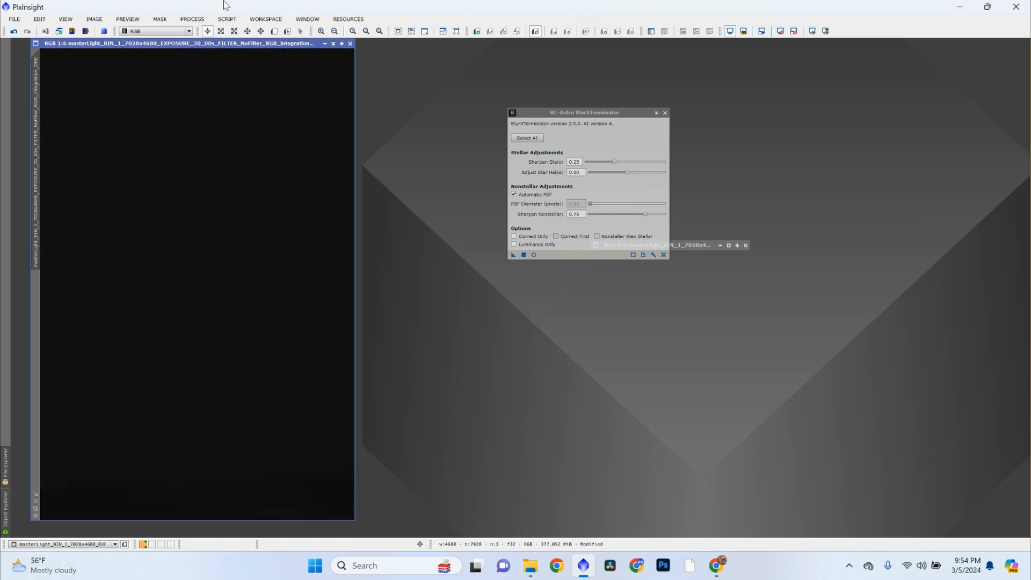
{"action": "left_click", "coordinate": [202, 19]}
{"action": "mouse_move", "coordinate": [202, 31]}
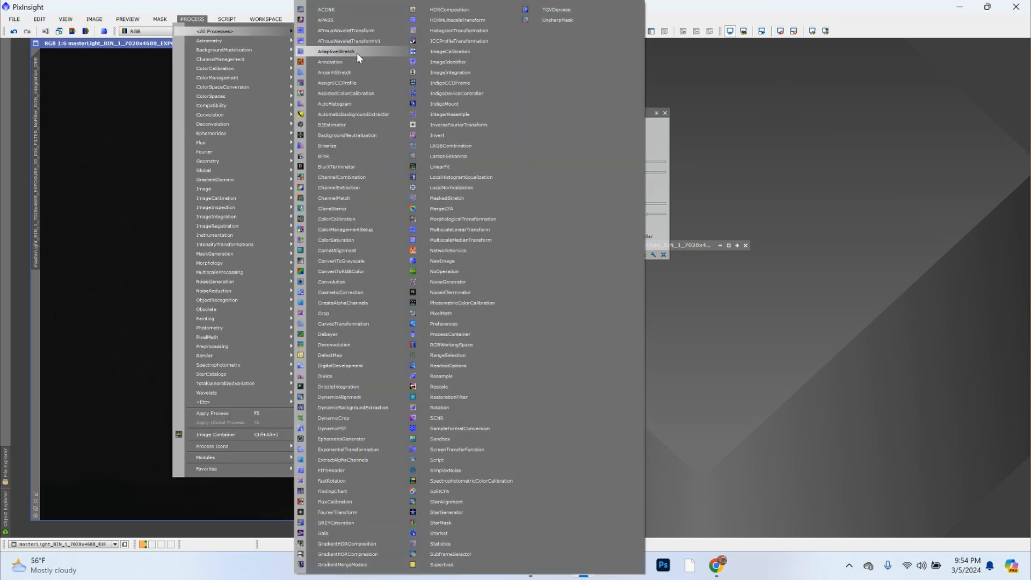
{"action": "left_click", "coordinate": [366, 72]}
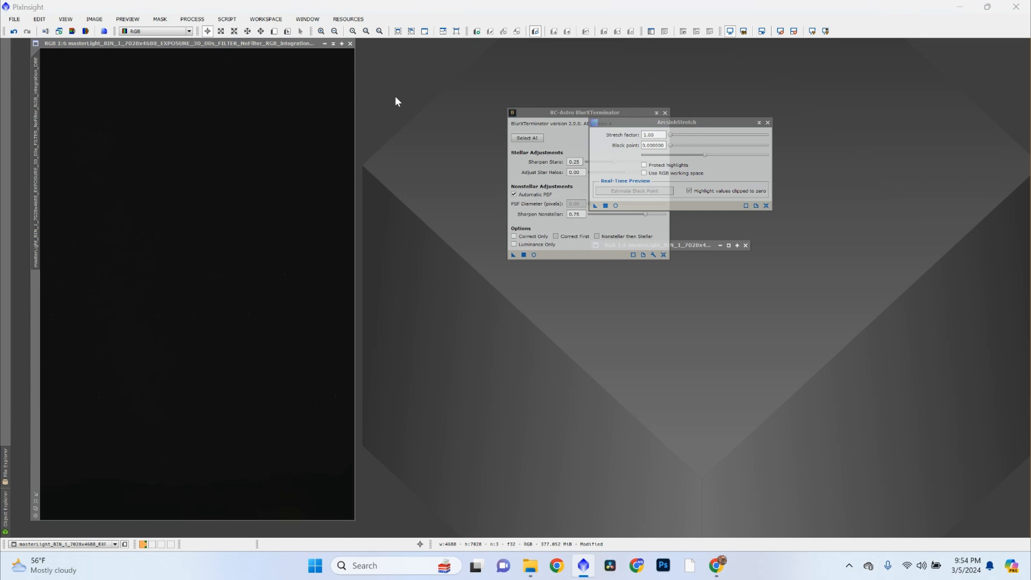
{"action": "left_click", "coordinate": [616, 206]}
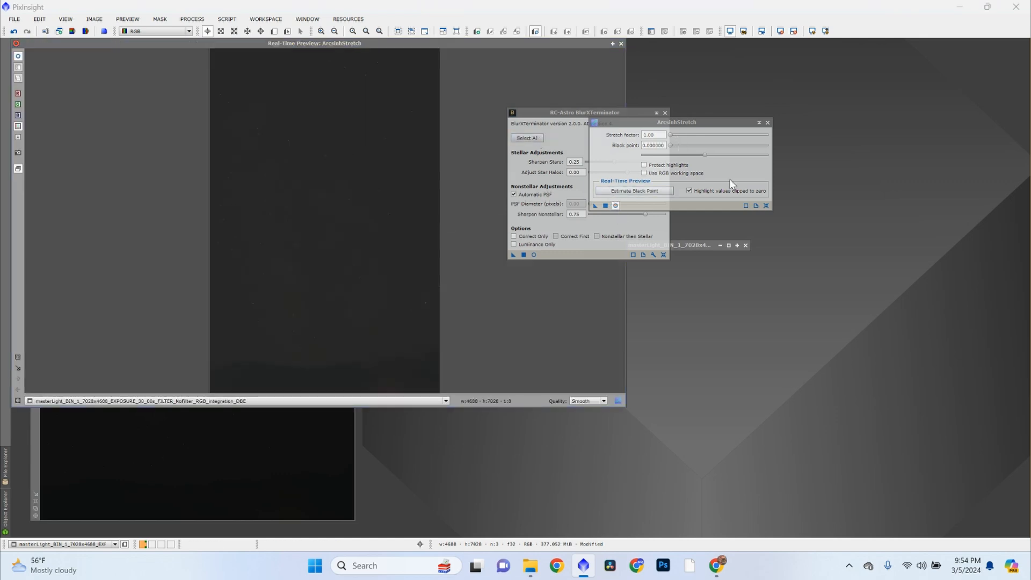
{"action": "right_click", "coordinate": [414, 187]}
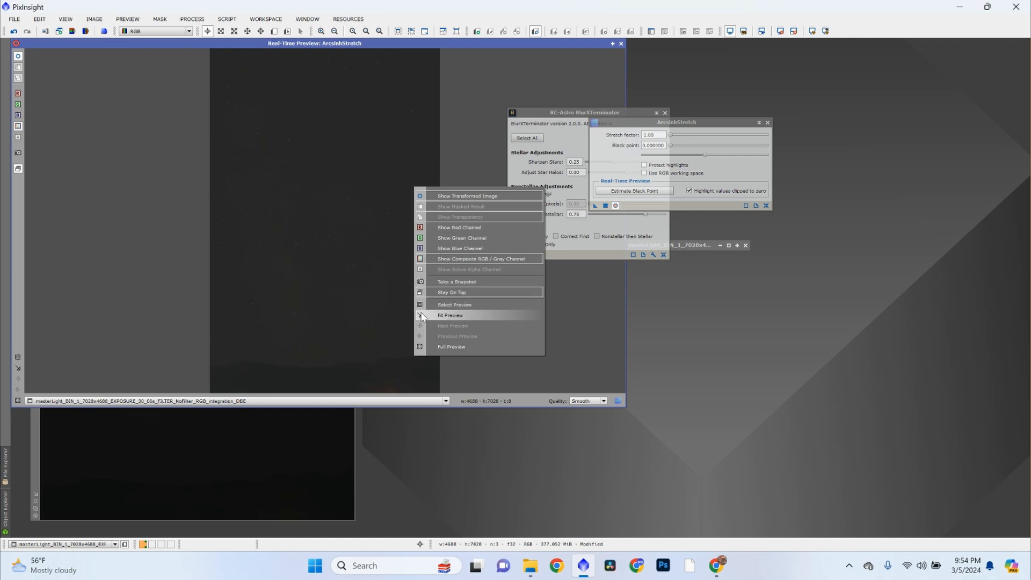
{"action": "left_click", "coordinate": [309, 261]}
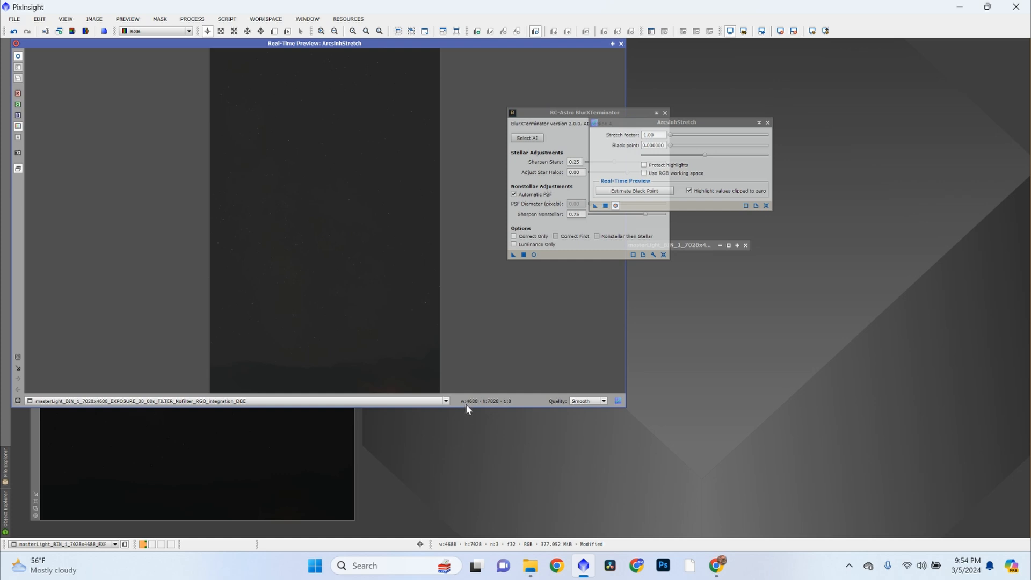
{"action": "left_click_drag", "start_coordinate": [468, 408], "coordinate": [481, 473]}
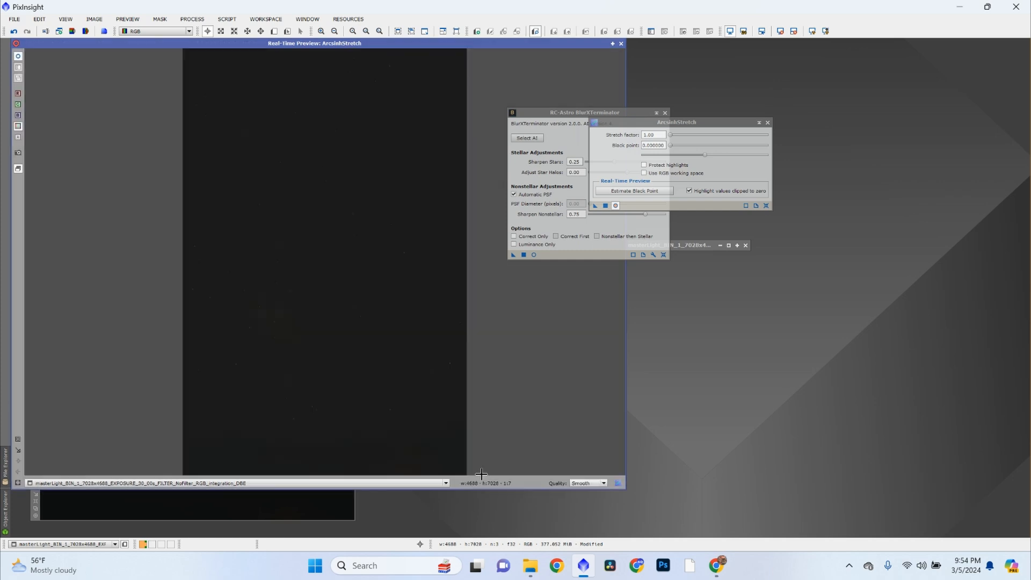
Apply ArcsinhStretch to the image twice with a stretch factor of 3.49 and a black point of about 0.015
{"action": "mouse_move", "coordinate": [671, 138]}
{"action": "left_mouse_down"}
{"action": "mouse_move", "coordinate": [688, 141]}
{"action": "mouse_move", "coordinate": [677, 146]}
{"action": "left_mouse_up"}
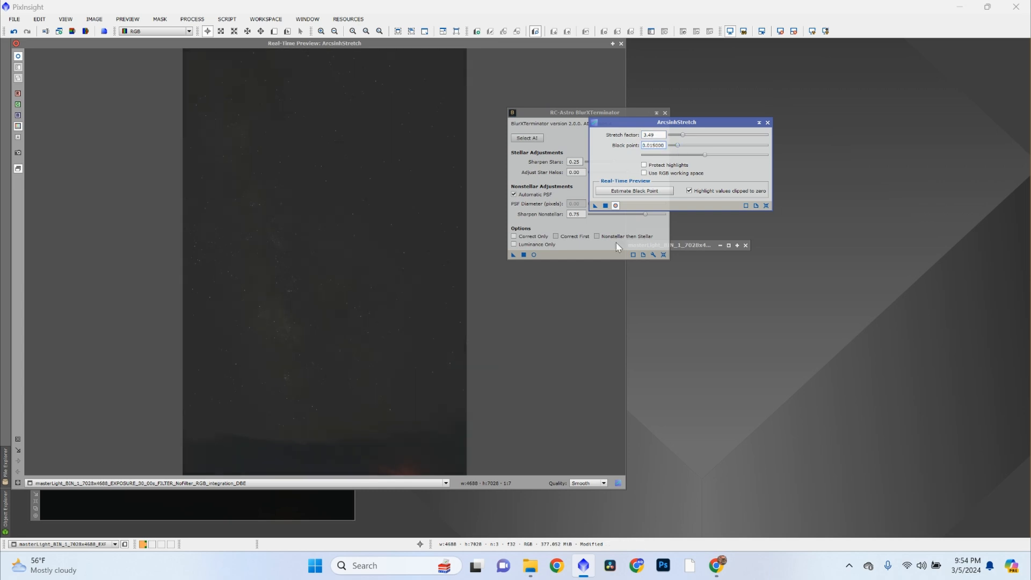
{"action": "left_click", "coordinate": [605, 205]}
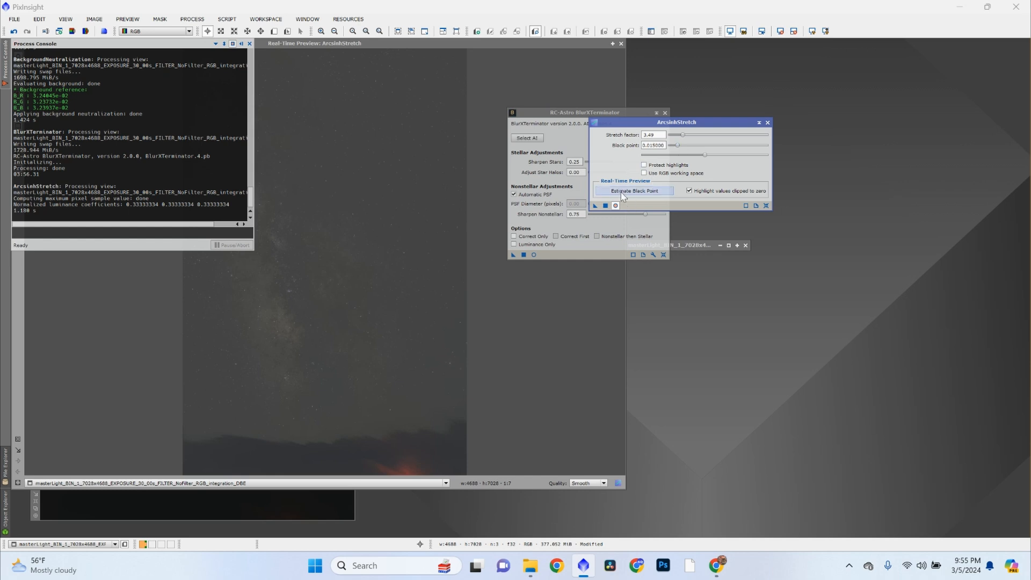
{"action": "left_click", "coordinate": [606, 205]}
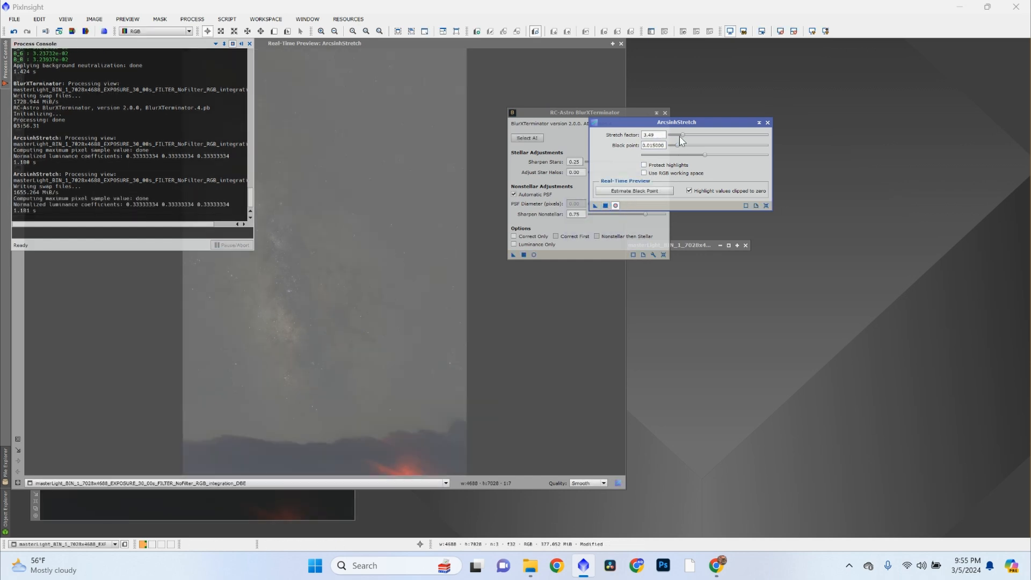
Apply a third ArcsinhStretch to the image with a stretch factor of 3.09 and a black point of about 0.107
{"action": "mouse_move", "coordinate": [682, 139]}
{"action": "left_mouse_down"}
{"action": "mouse_move", "coordinate": [695, 155]}
{"action": "mouse_move", "coordinate": [685, 136]}
{"action": "mouse_move", "coordinate": [680, 153]}
{"action": "mouse_move", "coordinate": [696, 146]}
{"action": "mouse_move", "coordinate": [676, 136]}
{"action": "left_mouse_up"}
{"action": "left_click", "coordinate": [676, 137]}
{"action": "left_click", "coordinate": [684, 145]}
{"action": "left_click", "coordinate": [686, 135]}
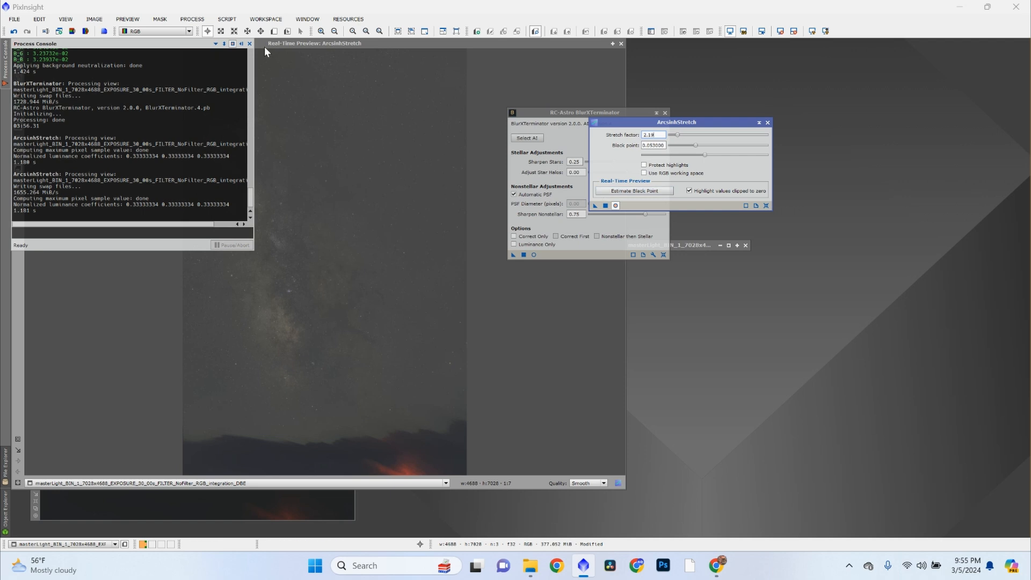
{"action": "left_click", "coordinate": [250, 43]}
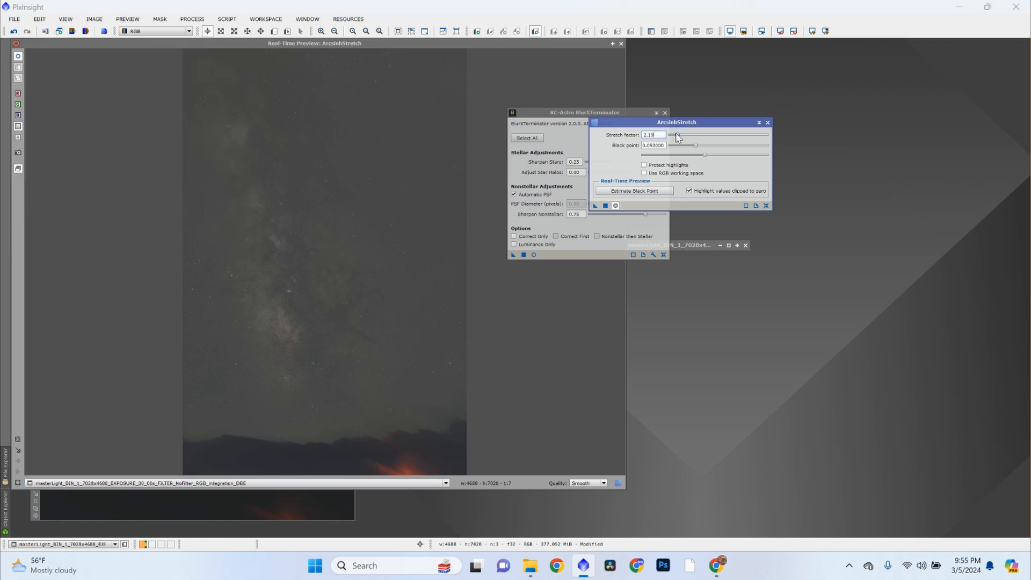
{"action": "left_click_drag", "start_coordinate": [676, 134], "coordinate": [723, 147]}
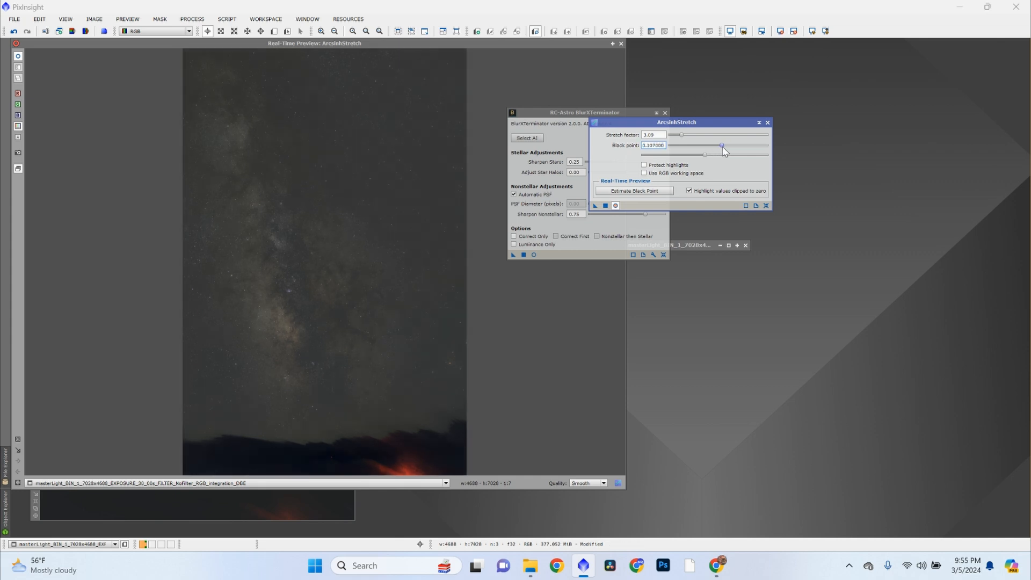
{"action": "left_click", "coordinate": [606, 205]}
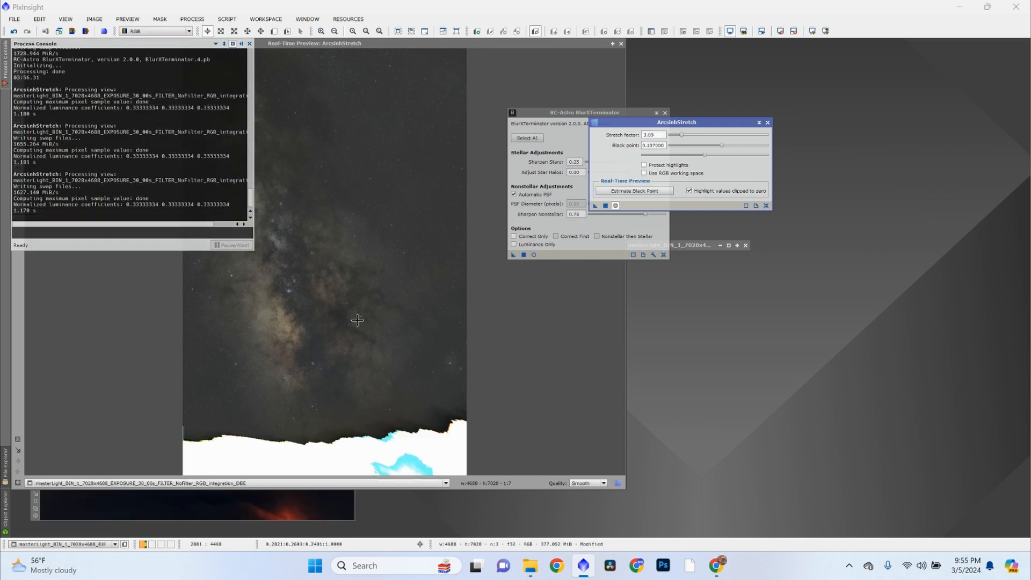
{"action": "left_click_drag", "start_coordinate": [722, 145], "coordinate": [675, 137]}
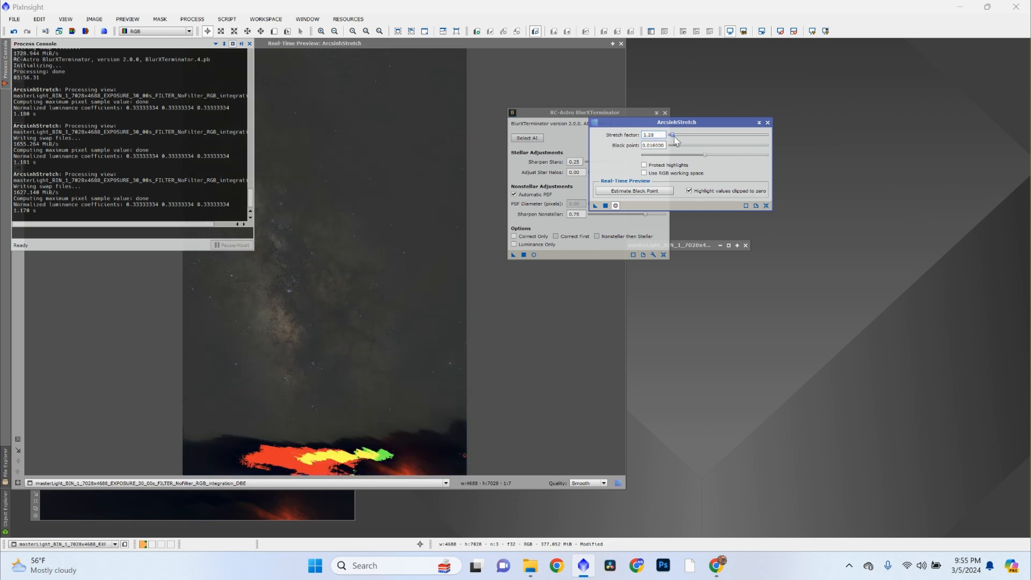
{"action": "left_click", "coordinate": [679, 147]}
{"action": "left_click_drag", "start_coordinate": [679, 146], "coordinate": [671, 147]}
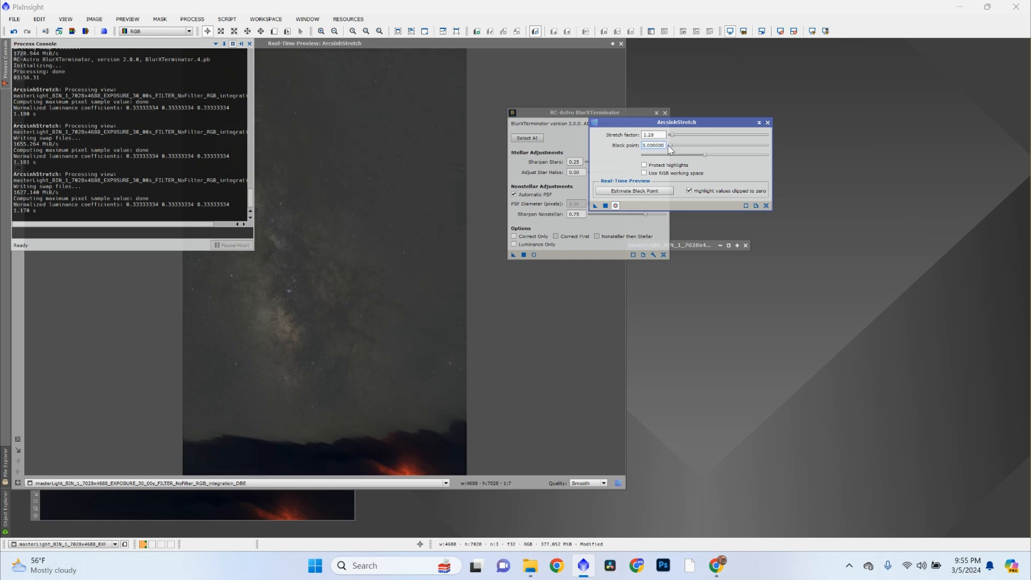
Close ArcsinhStretch, BlurXTerminator, the process console and the real-time preview
{"action": "left_click", "coordinate": [768, 123]}
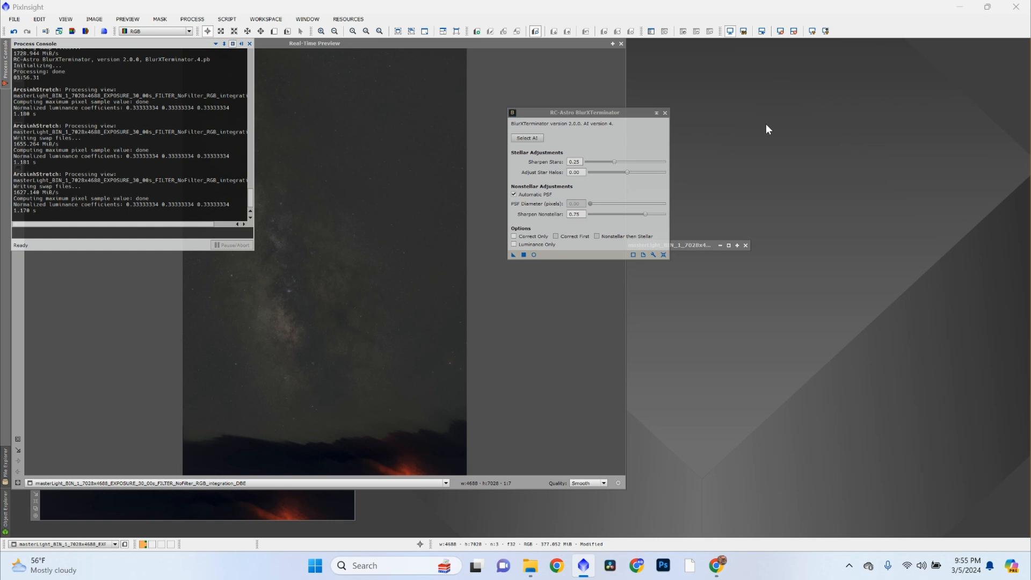
{"action": "left_click", "coordinate": [665, 113]}
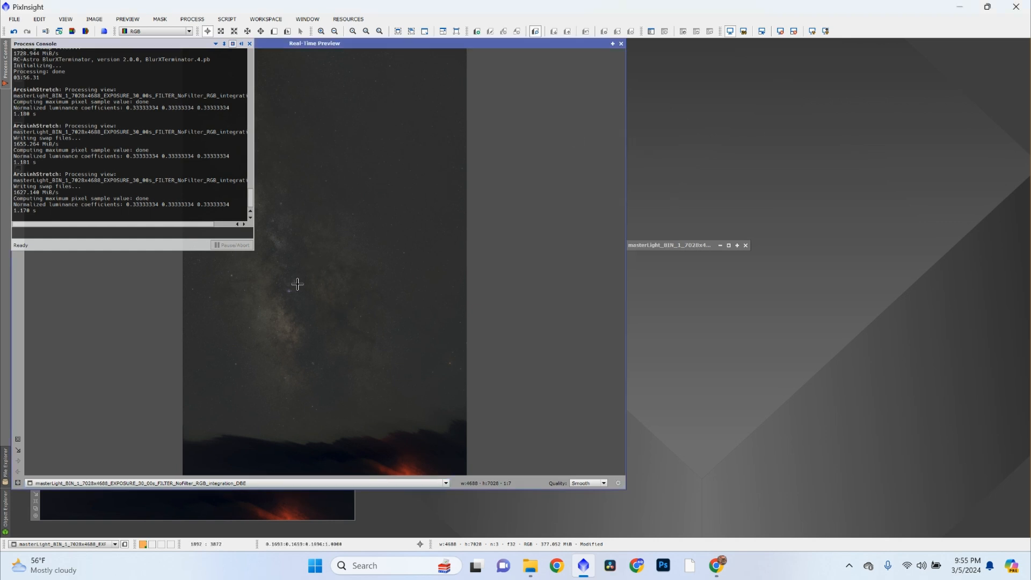
{"action": "left_click", "coordinate": [248, 44]}
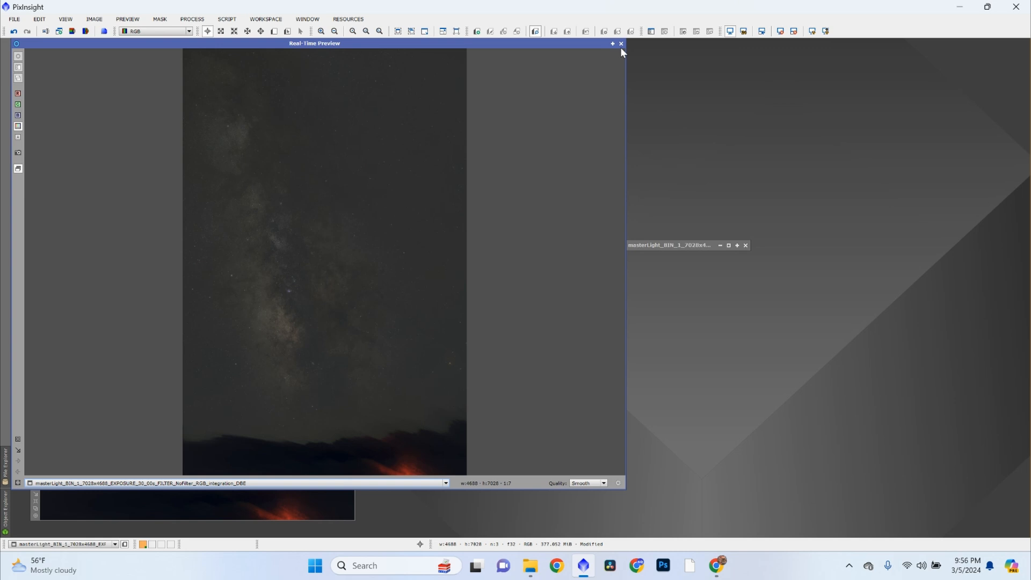
{"action": "left_click", "coordinate": [621, 45]}
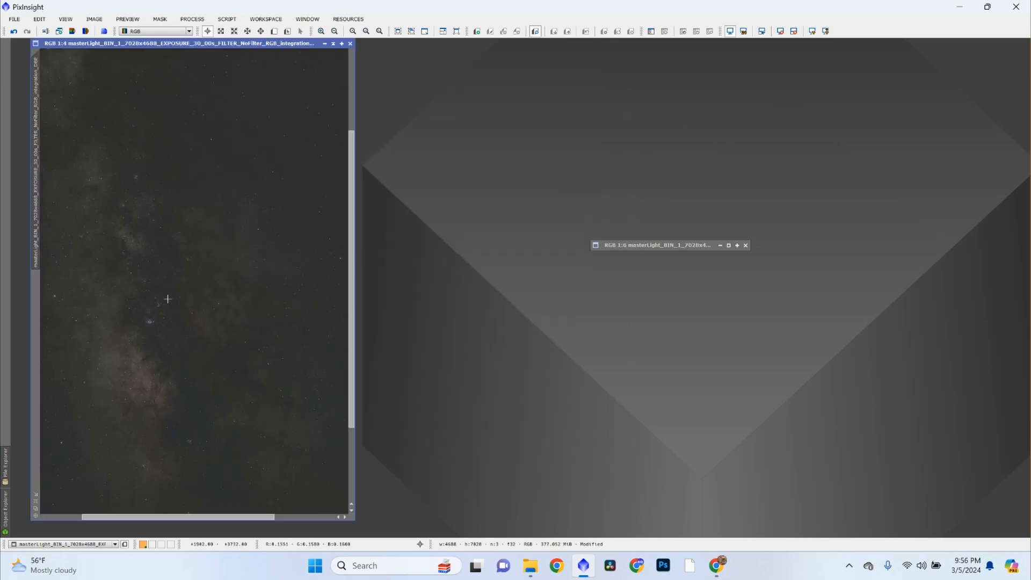
Apply HistogramTransformation to the image with midtones at about 0.347, and reset the process settings
{"action": "scroll", "coordinate": [168, 299], "scroll_direction": "up", "scroll_amount": 4}
{"action": "scroll", "coordinate": [119, 332], "scroll_direction": "up", "scroll_amount": 1}
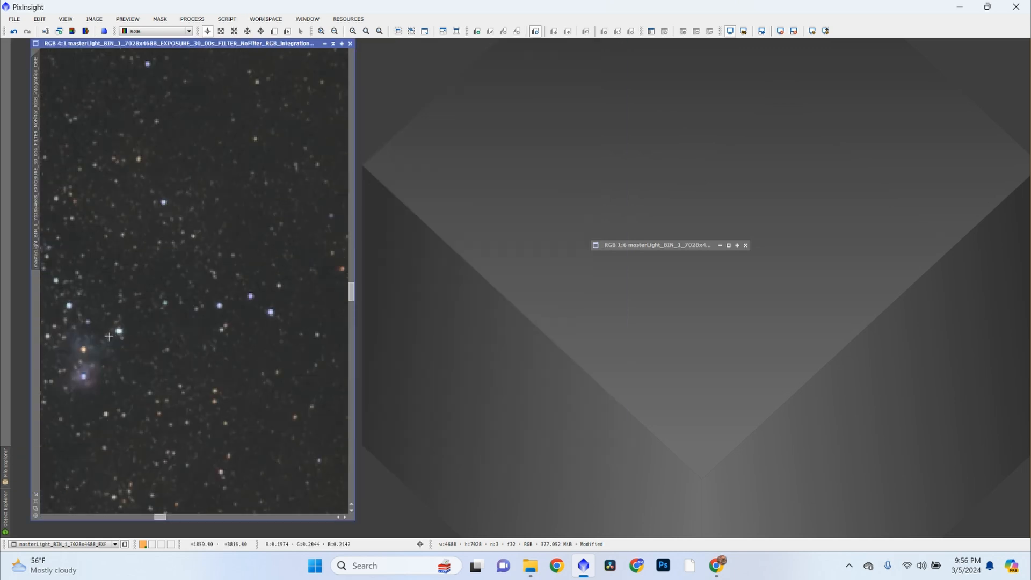
{"action": "scroll", "coordinate": [108, 336], "scroll_direction": "down", "scroll_amount": 7}
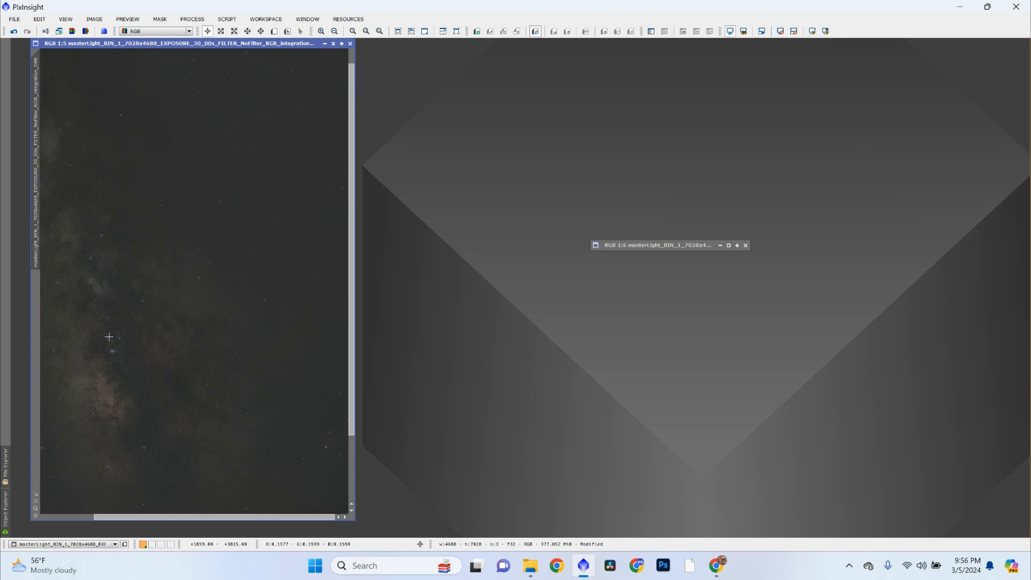
{"action": "left_click", "coordinate": [193, 19]}
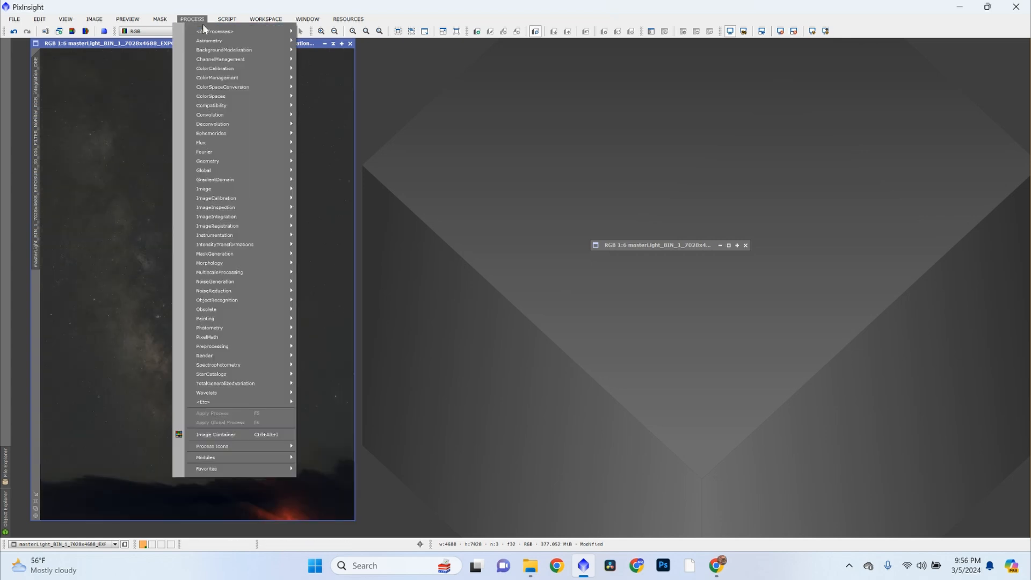
{"action": "mouse_move", "coordinate": [228, 30]}
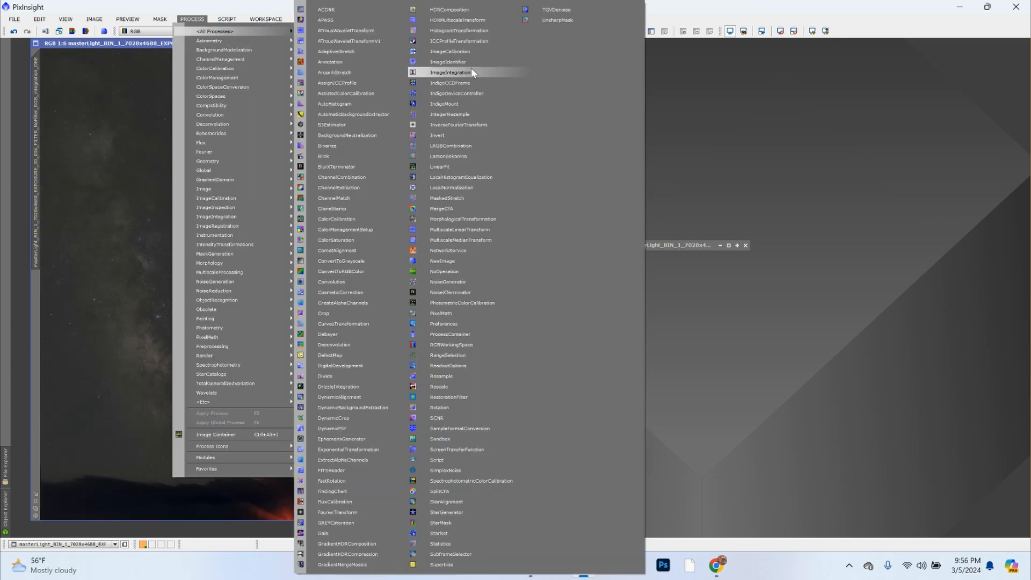
{"action": "left_click", "coordinate": [464, 38]}
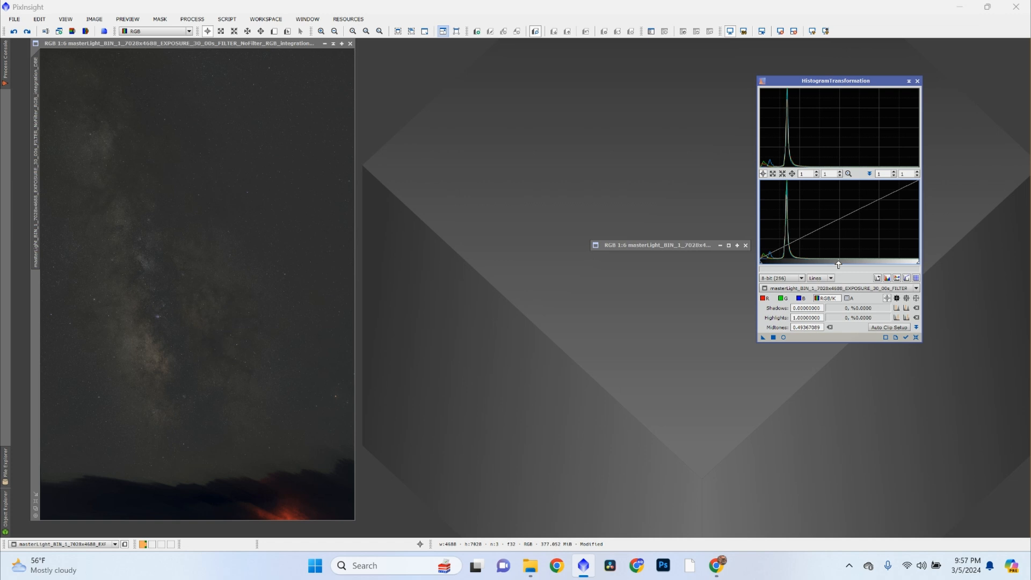
{"action": "left_click_drag", "start_coordinate": [840, 263], "coordinate": [815, 263]}
{"action": "left_click", "coordinate": [772, 338]}
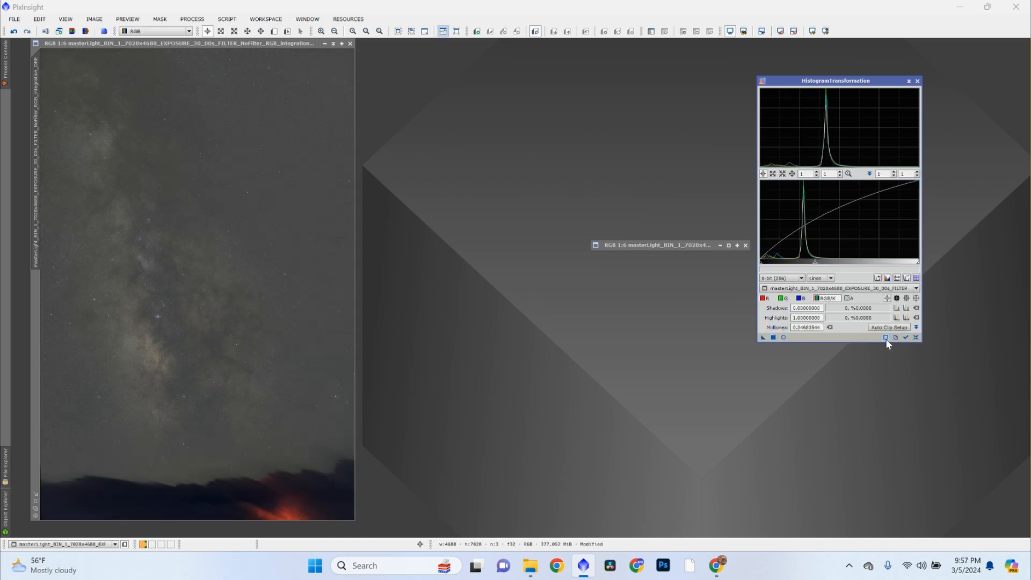
{"action": "left_click", "coordinate": [916, 338]}
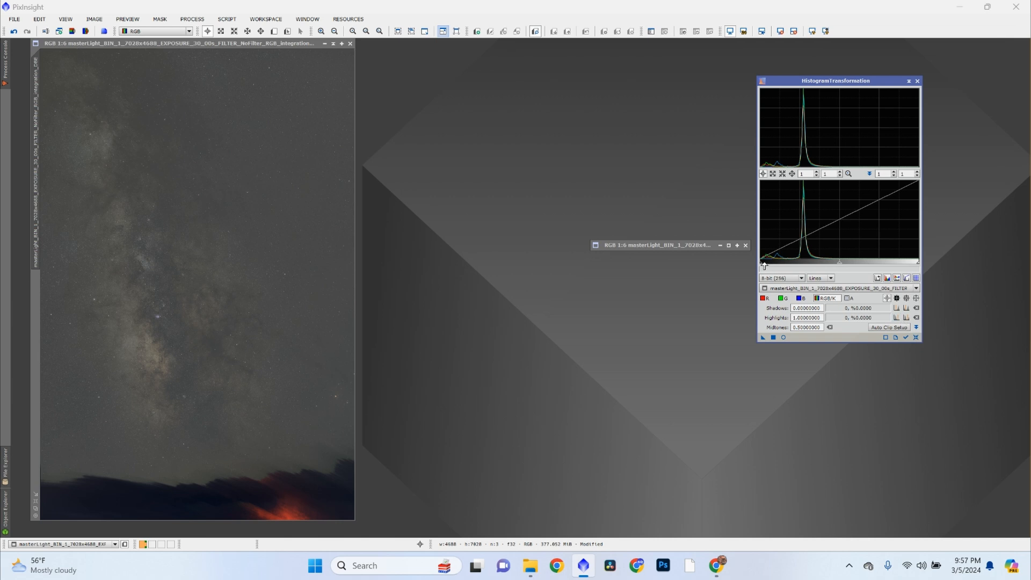
Try a HistogramTransformation shadows clip of about 0.208 on the image, inspect it up close and undo it
{"action": "left_click_drag", "start_coordinate": [765, 265], "coordinate": [794, 266]}
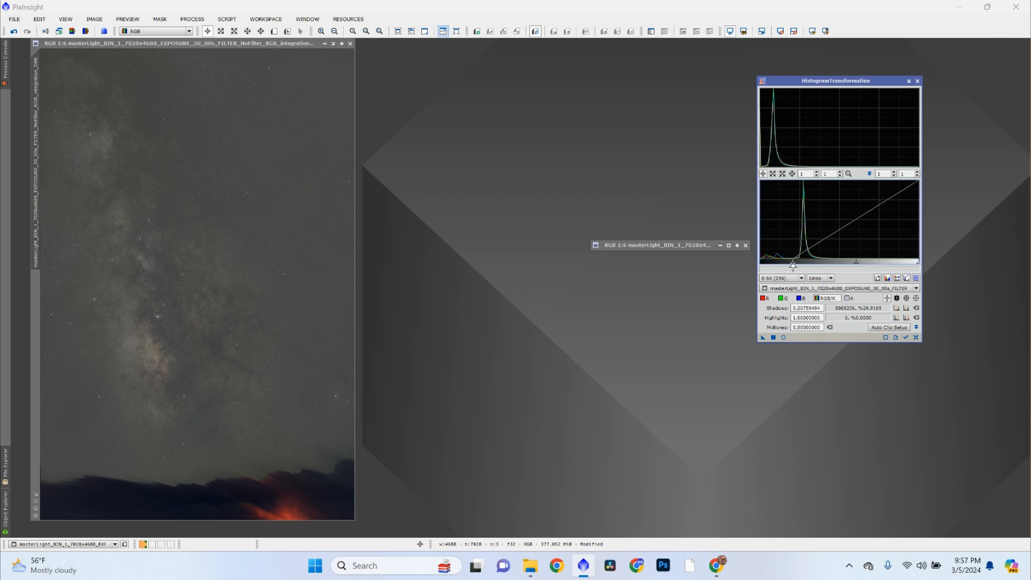
{"action": "left_click", "coordinate": [774, 337]}
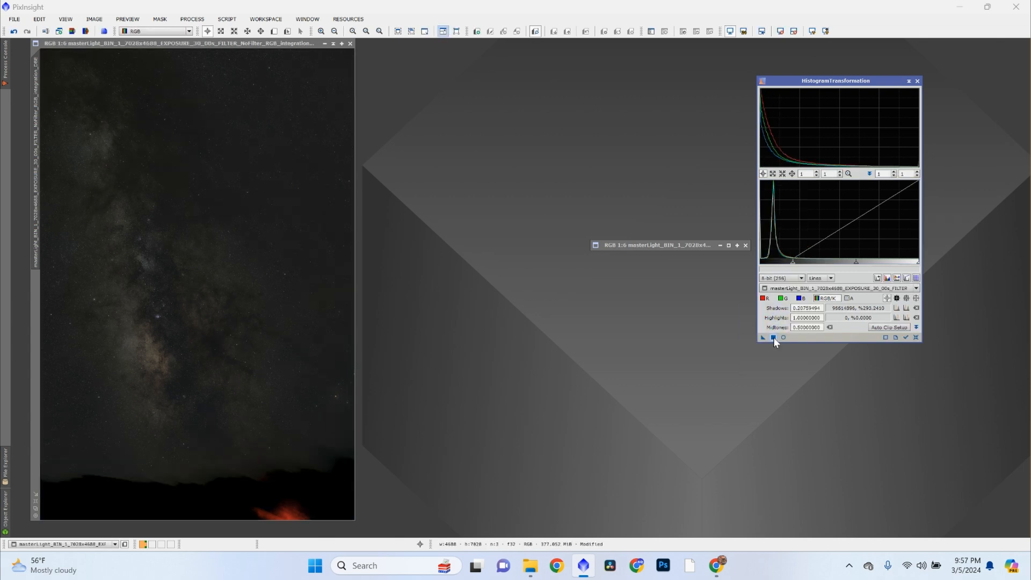
{"action": "scroll", "coordinate": [128, 314], "scroll_direction": "up", "scroll_amount": 5}
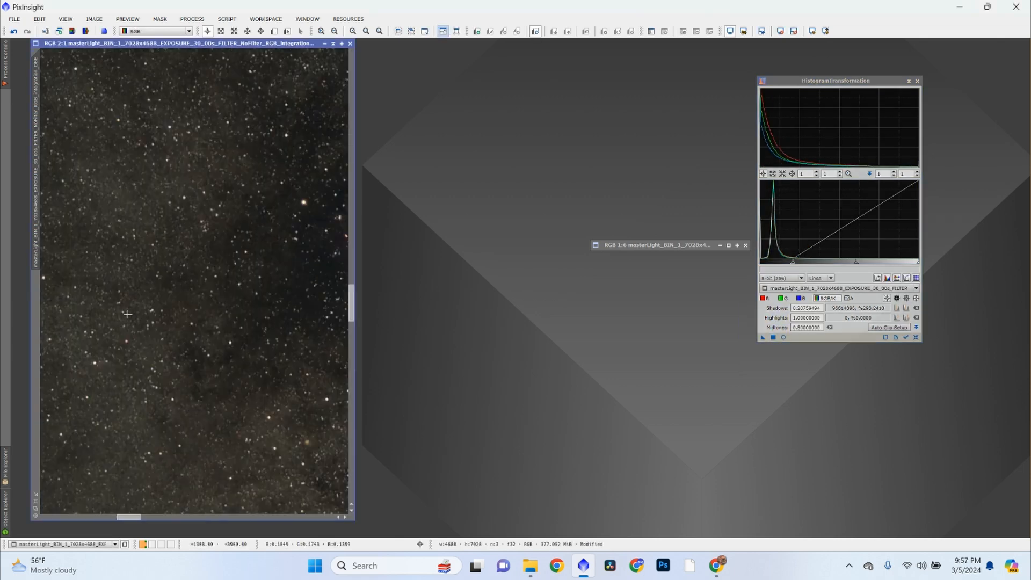
{"action": "scroll", "coordinate": [128, 314], "scroll_direction": "down", "scroll_amount": 3}
{"action": "scroll", "coordinate": [128, 314], "scroll_direction": "down", "scroll_amount": 2}
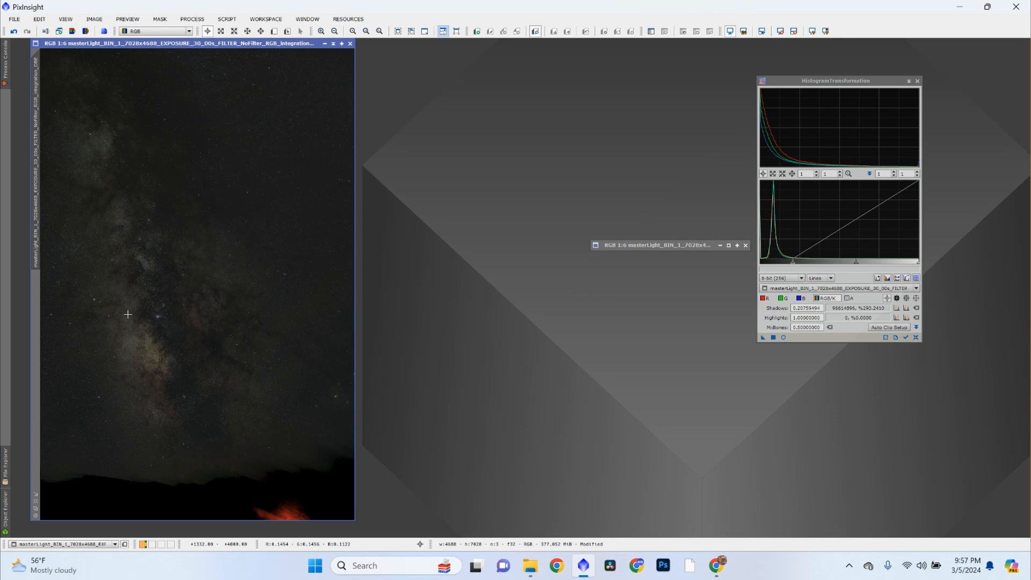
{"action": "key", "text": "ctrl+z"}
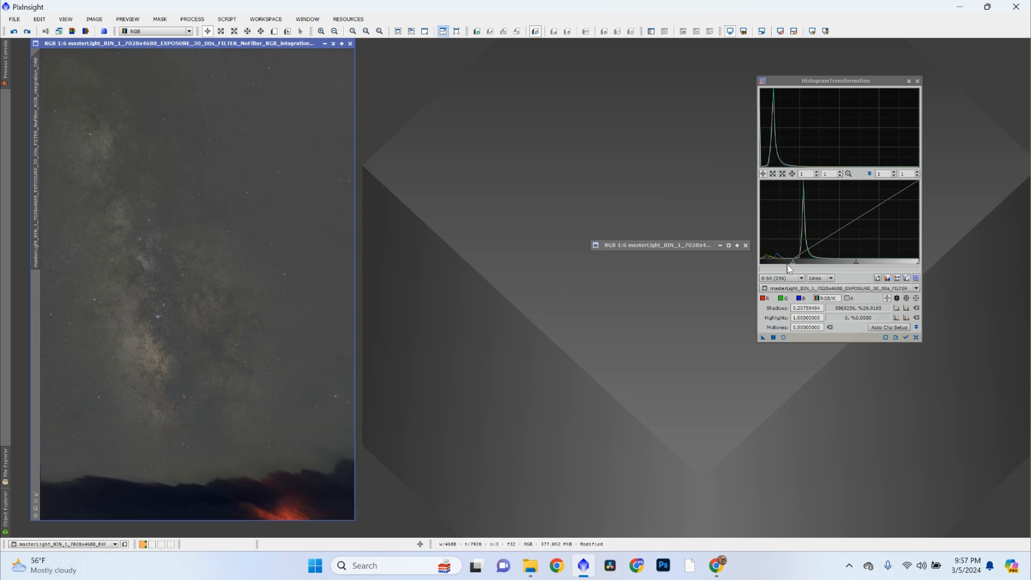
Apply HistogramTransformation with shadows at about 0.170 to darken the sky background, and reset the process settings
{"action": "left_click_drag", "start_coordinate": [790, 264], "coordinate": [787, 264]}
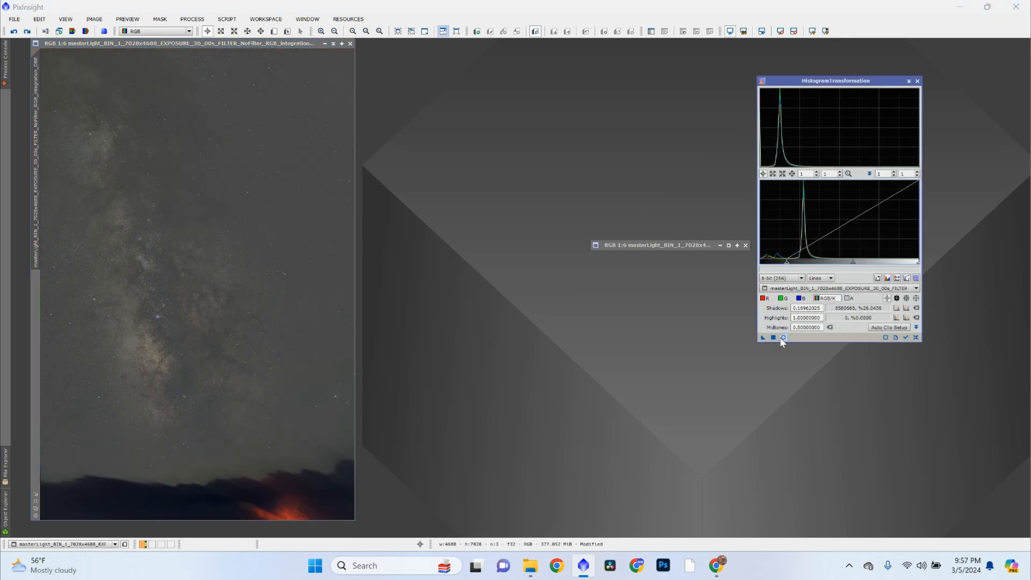
{"action": "left_click", "coordinate": [774, 337]}
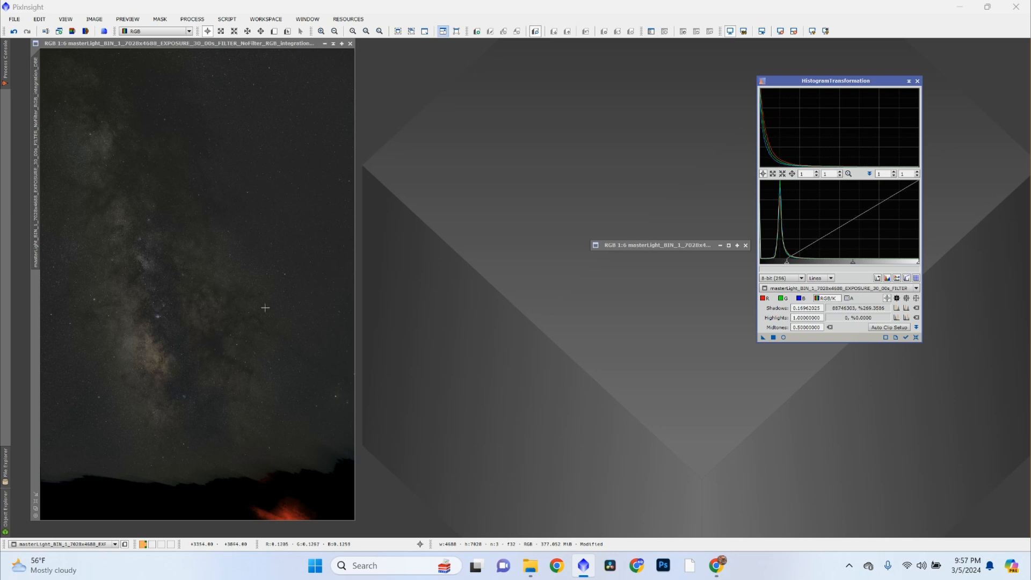
{"action": "left_click", "coordinate": [916, 338]}
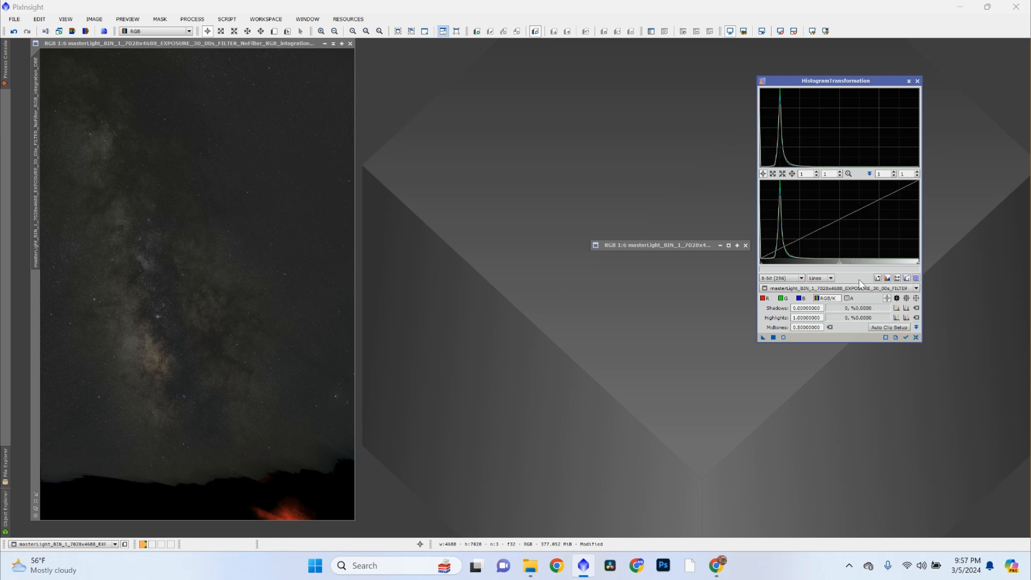
Brighten the image using HistogramTransformation with midtones at about 0.377, check the star detail and reset the process settings
{"action": "left_click_drag", "start_coordinate": [840, 264], "coordinate": [821, 265]}
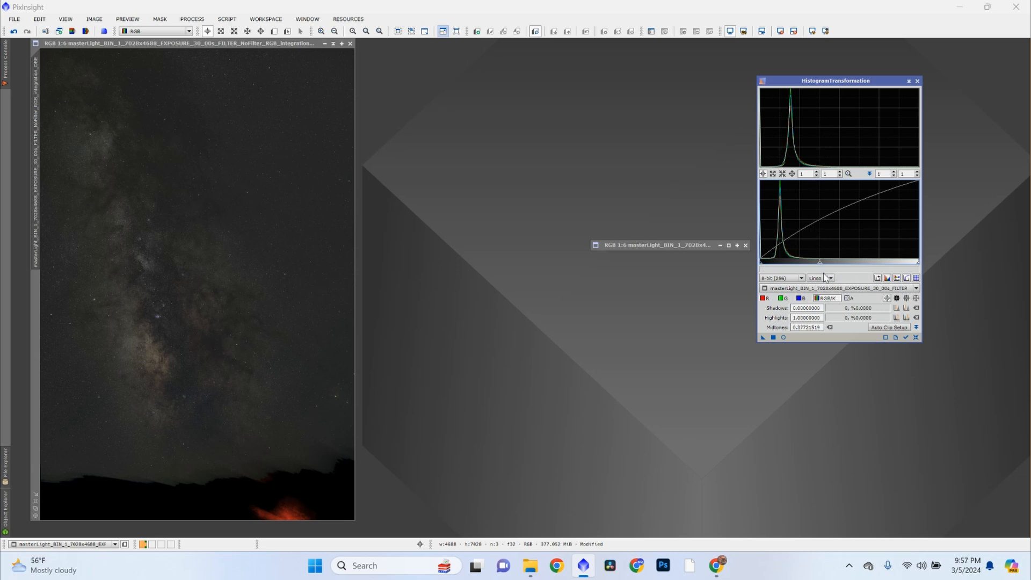
{"action": "left_click", "coordinate": [774, 337]}
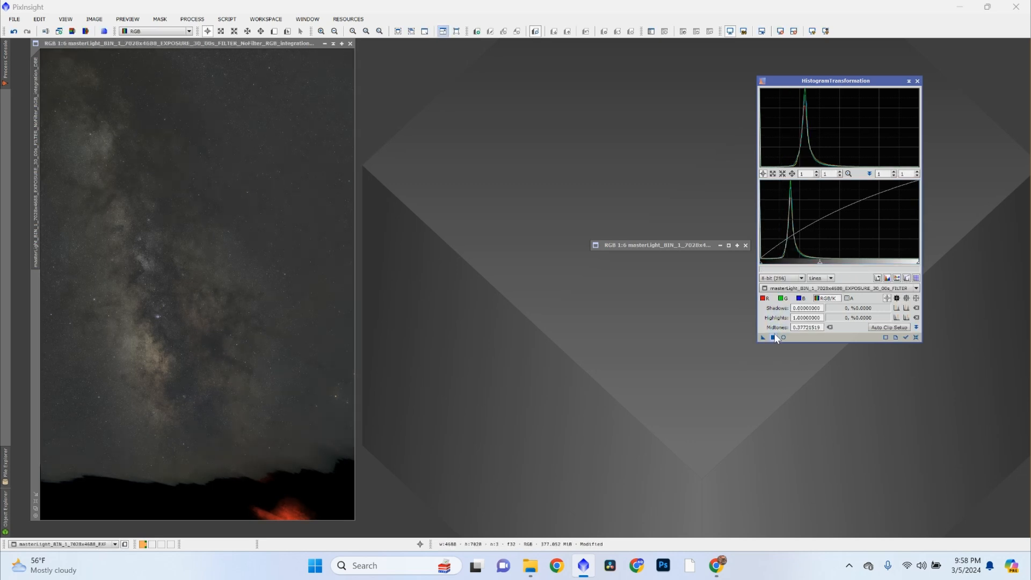
{"action": "scroll", "coordinate": [204, 328], "scroll_direction": "up", "scroll_amount": 5}
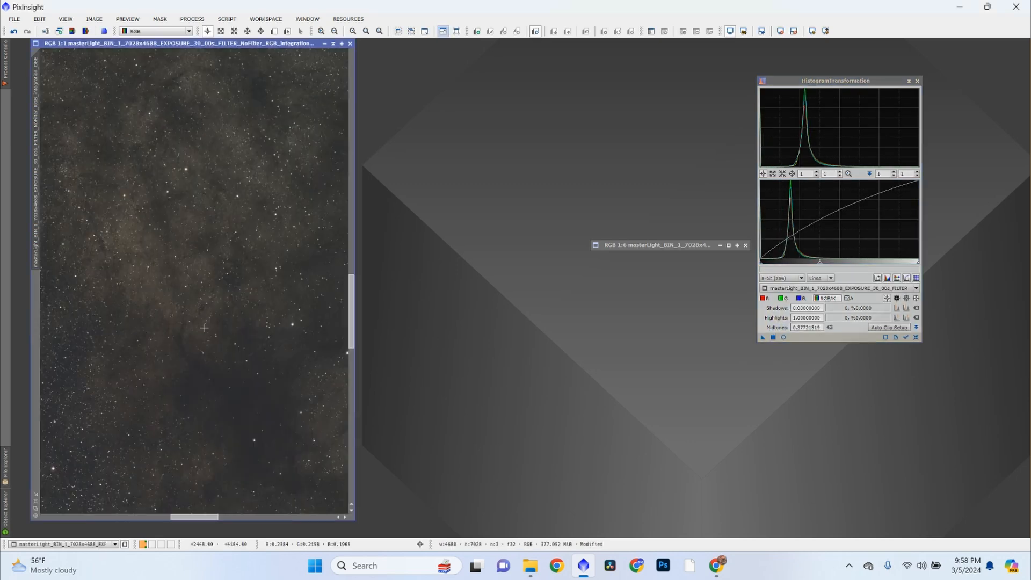
{"action": "scroll", "coordinate": [204, 328], "scroll_direction": "down", "scroll_amount": 5}
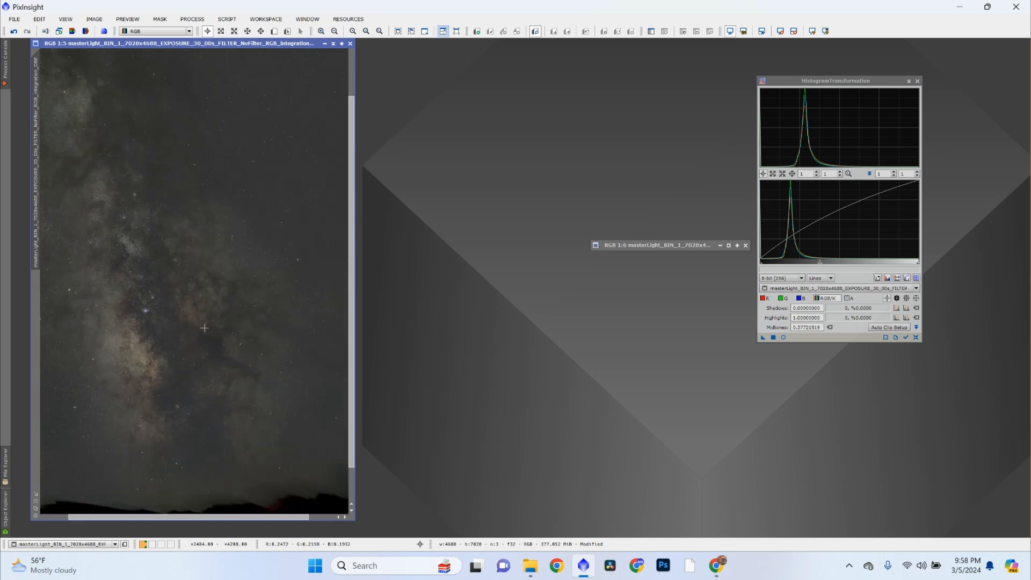
{"action": "left_click", "coordinate": [916, 338]}
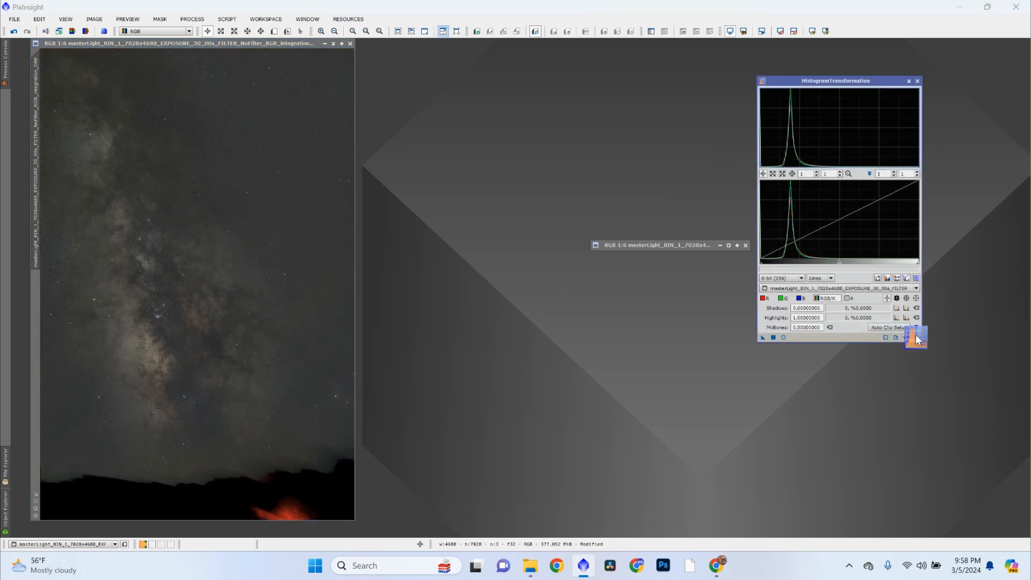
Apply HistogramTransformation with shadows at about 0.048, reset it, and apply it again with midtones at about 0.466
{"action": "left_click_drag", "start_coordinate": [761, 262], "coordinate": [768, 263]}
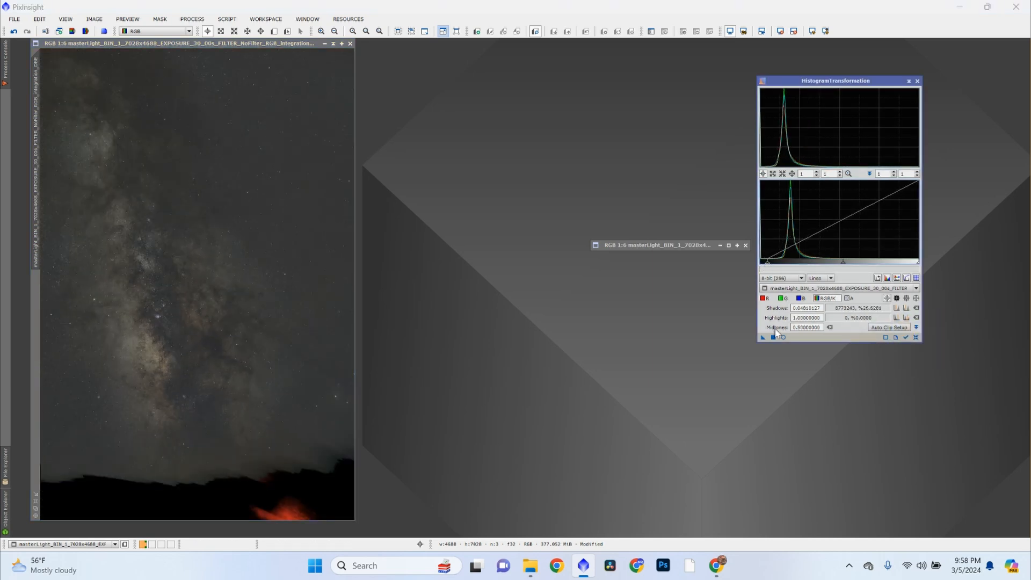
{"action": "left_click", "coordinate": [774, 337]}
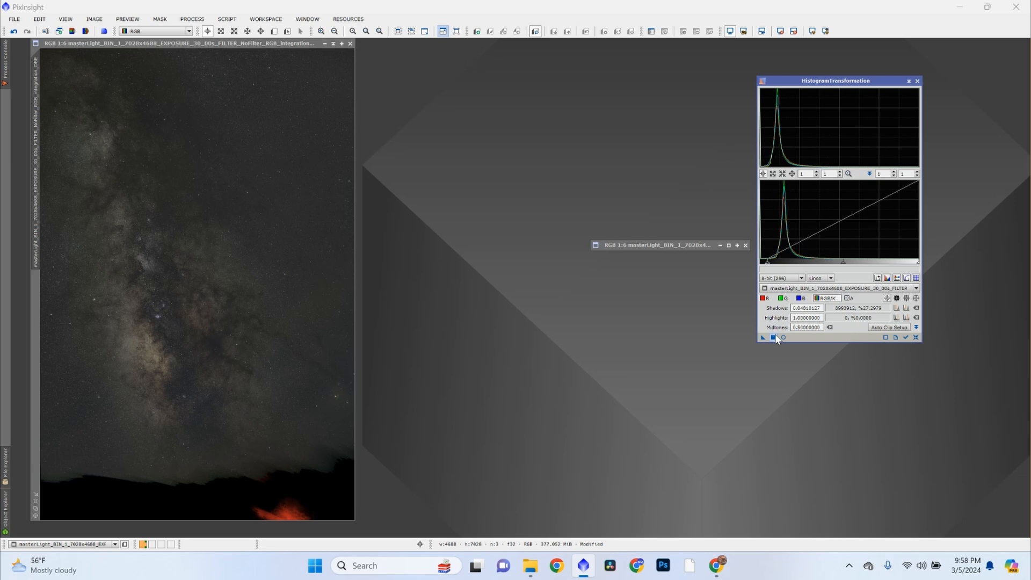
{"action": "left_click", "coordinate": [916, 337]}
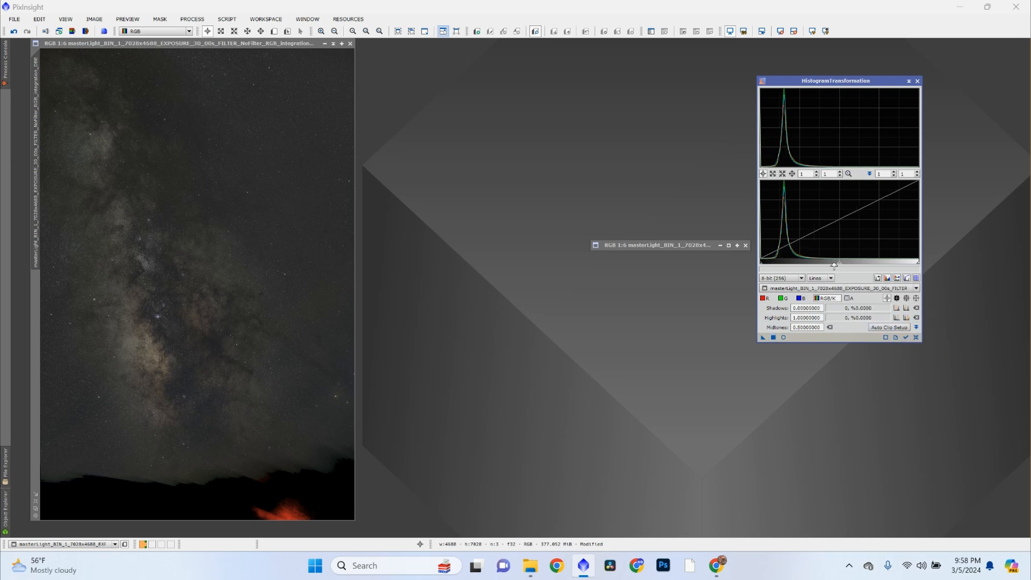
{"action": "left_click", "coordinate": [834, 265]}
{"action": "left_click", "coordinate": [772, 337]}
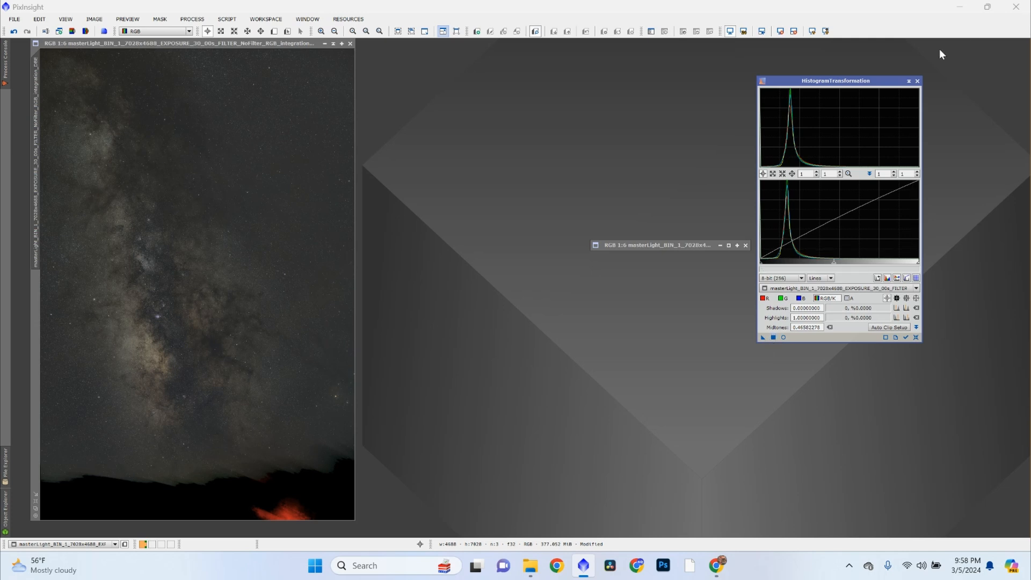
Close HistogramTransformation and the minimized original master light, discarding its unsaved changes
{"action": "left_click", "coordinate": [918, 81]}
{"action": "left_click", "coordinate": [746, 245]}
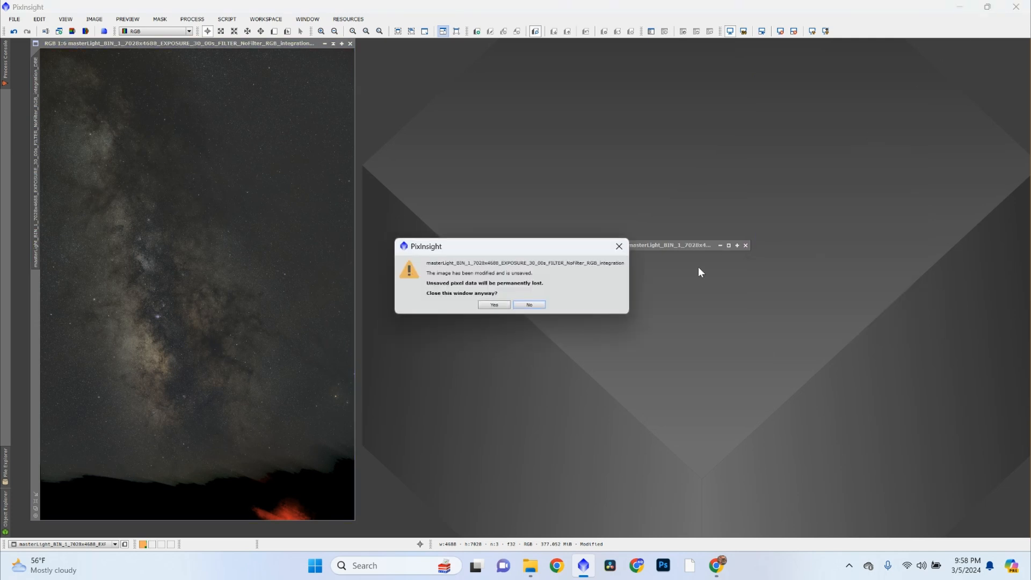
{"action": "left_click", "coordinate": [495, 305]}
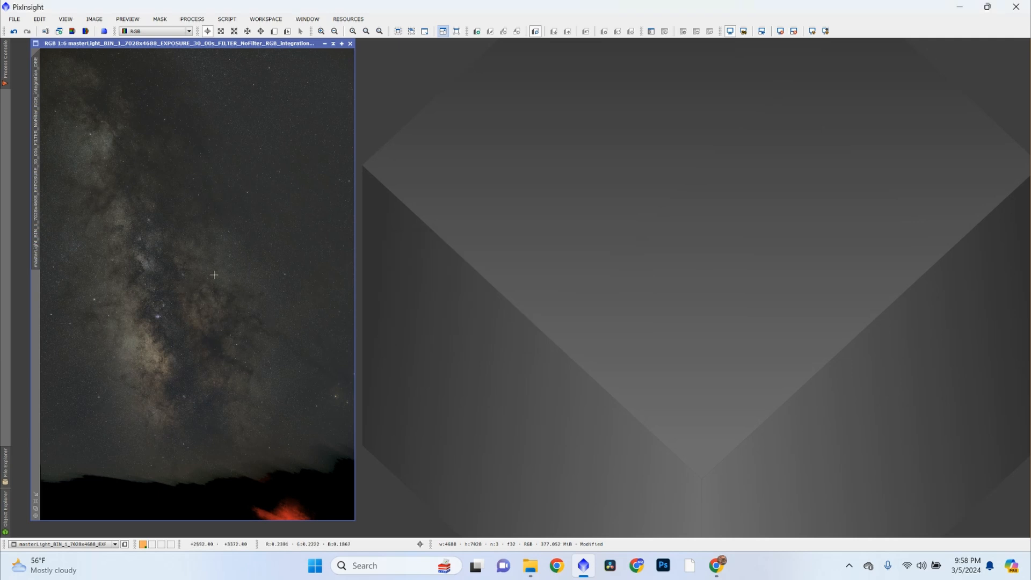
Inspect the stretched image's stars and open CurvesTransformation with a real-time preview of the image
{"action": "scroll", "coordinate": [292, 138], "scroll_direction": "up", "scroll_amount": 2}
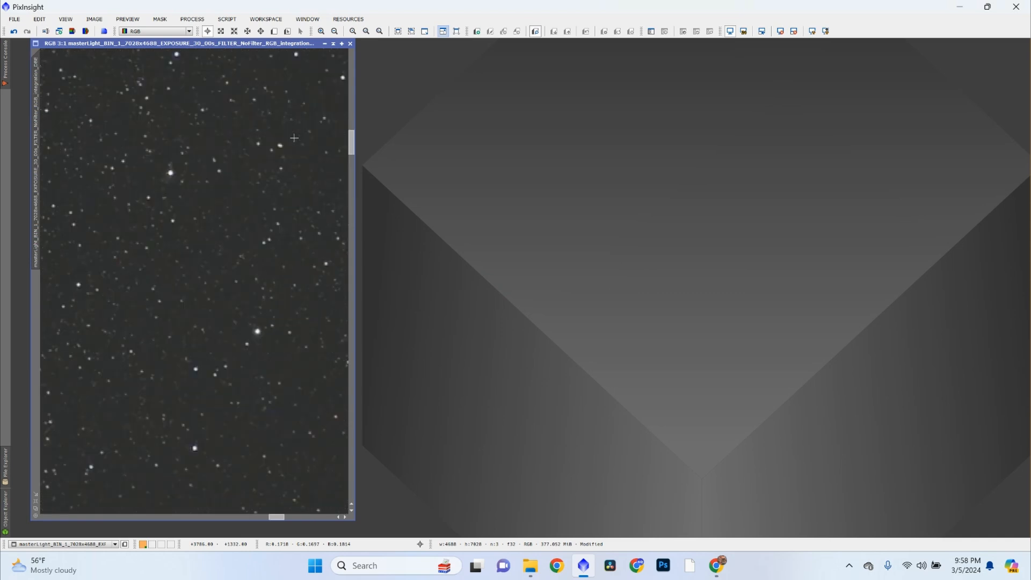
{"action": "scroll", "coordinate": [294, 137], "scroll_direction": "down", "scroll_amount": 2}
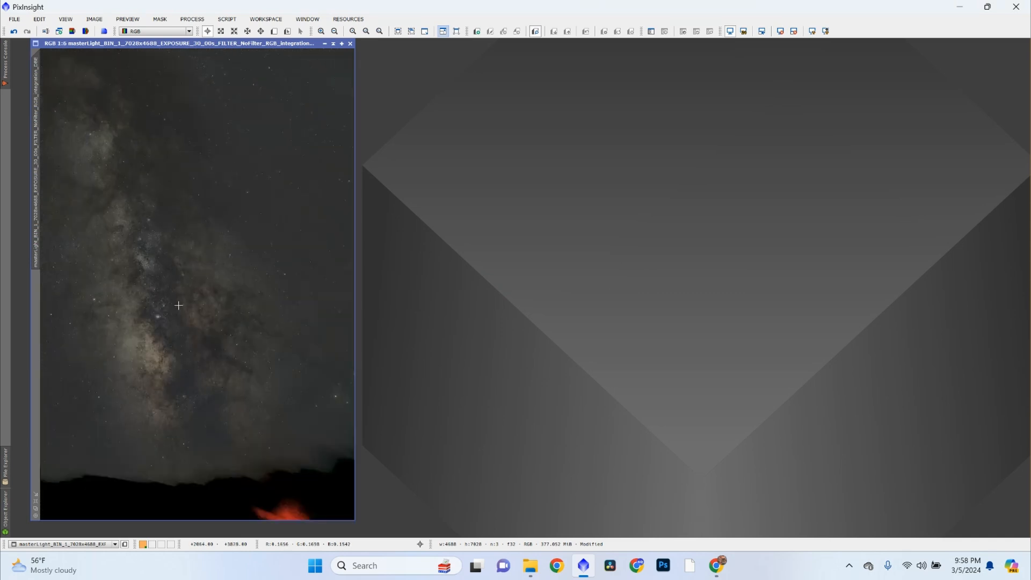
{"action": "left_click", "coordinate": [193, 19]}
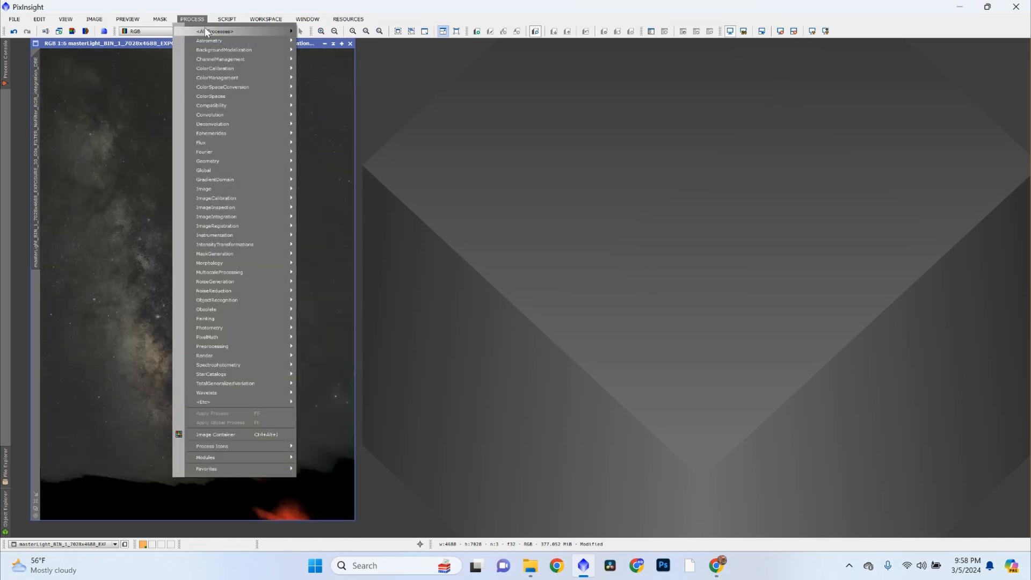
{"action": "mouse_move", "coordinate": [207, 31]}
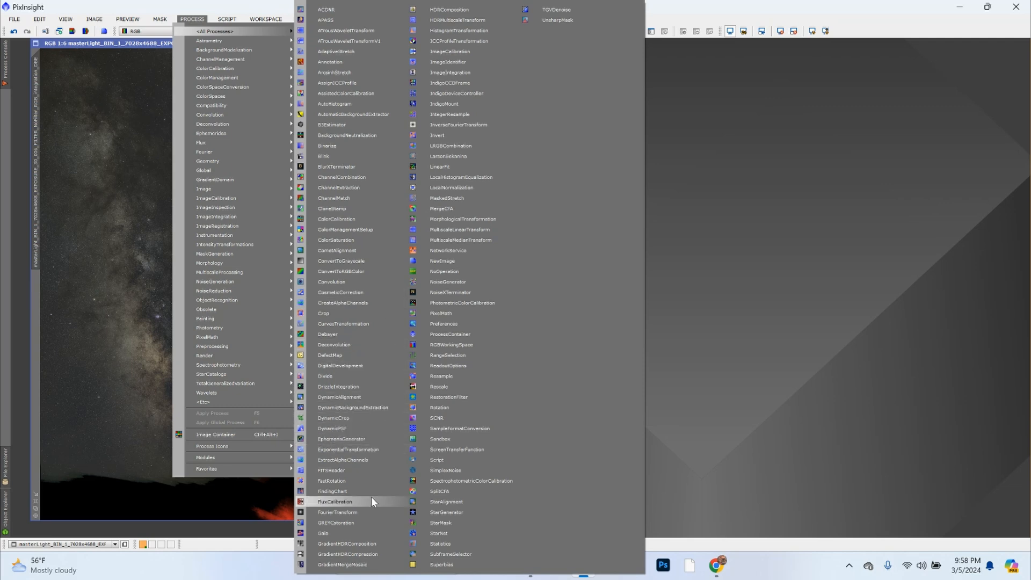
{"action": "left_click", "coordinate": [366, 325]}
{"action": "left_click", "coordinate": [557, 394]}
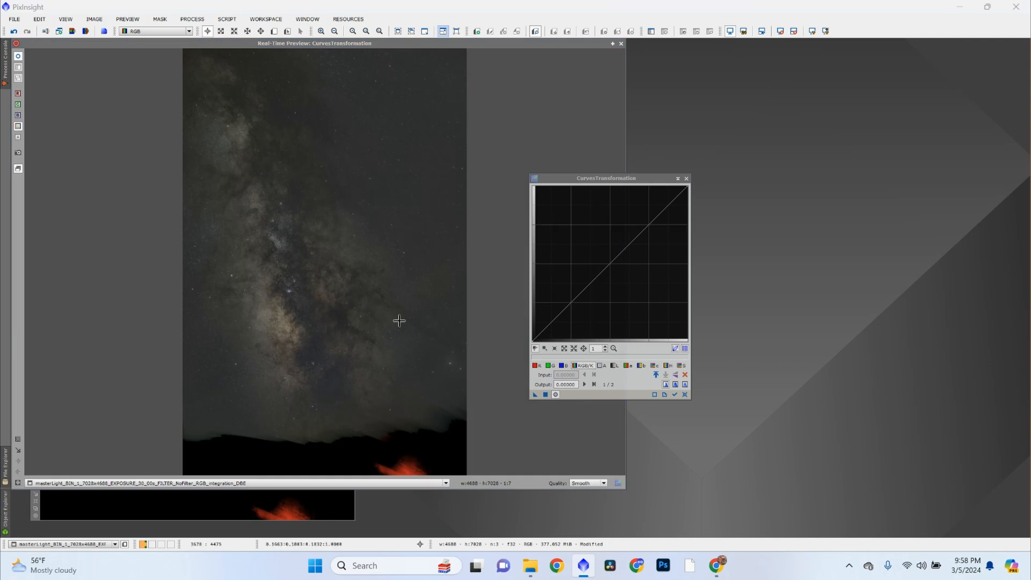
Shape the saturation curve with an upper point near input 0.65, output 0.83 and a lower point near input 0.10, output 0.09
{"action": "left_click", "coordinate": [681, 367]}
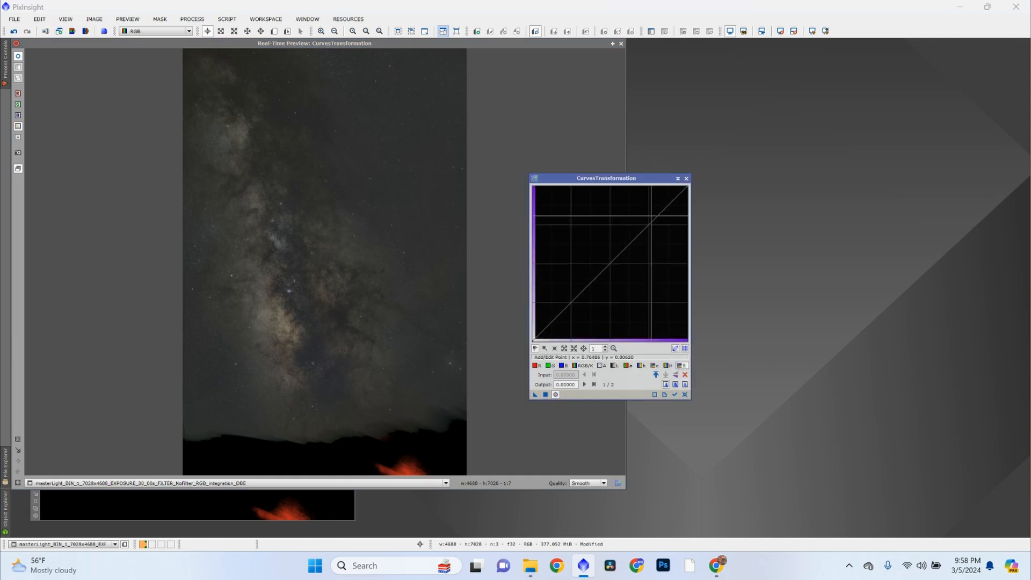
{"action": "left_click_drag", "start_coordinate": [651, 216], "coordinate": [635, 211]}
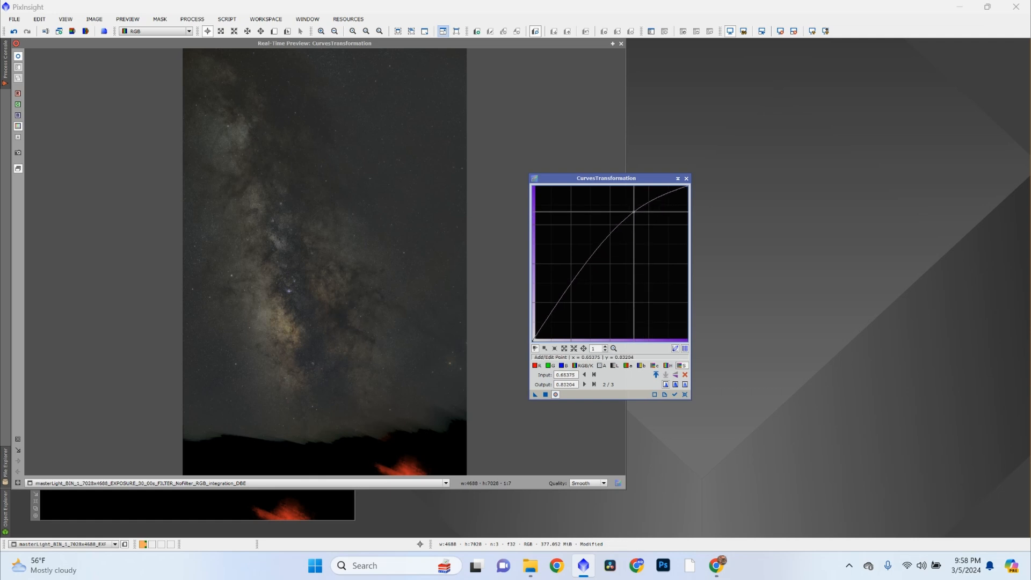
{"action": "left_click", "coordinate": [544, 324]}
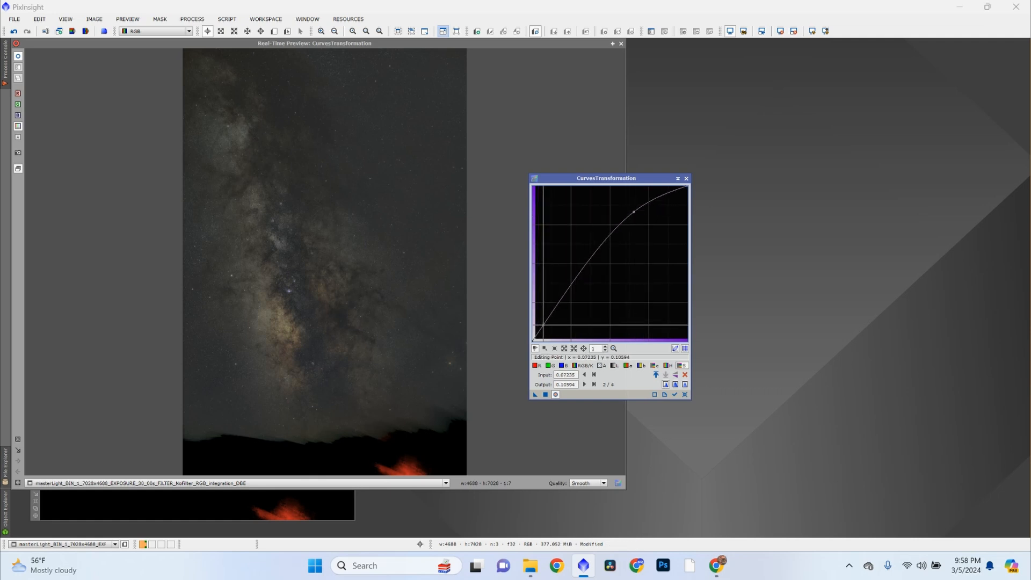
{"action": "left_click_drag", "start_coordinate": [543, 324], "coordinate": [548, 326]}
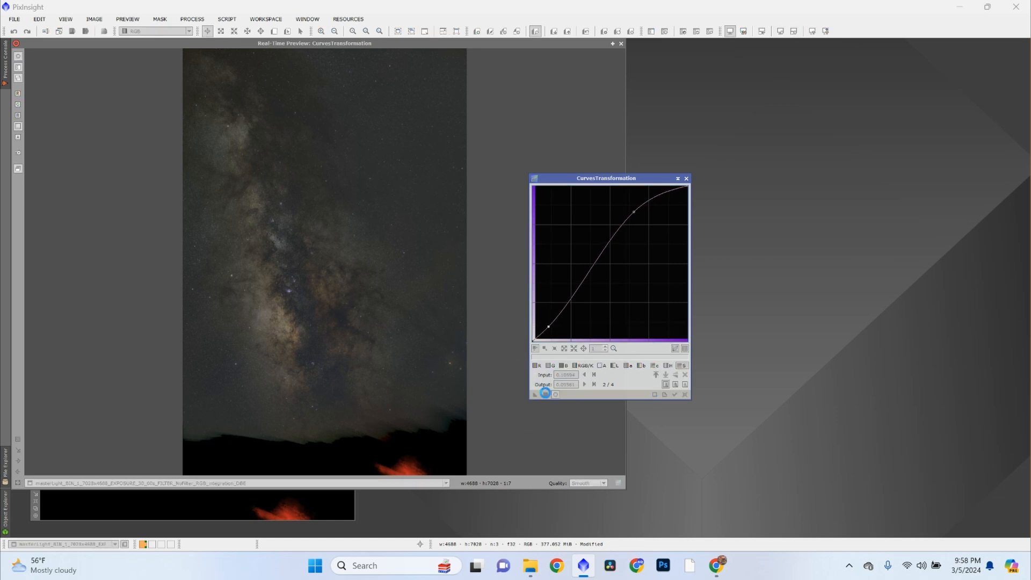
Apply the saturation curve to the image, then close CurvesTransformation and its real-time preview
{"action": "left_click", "coordinate": [546, 395]}
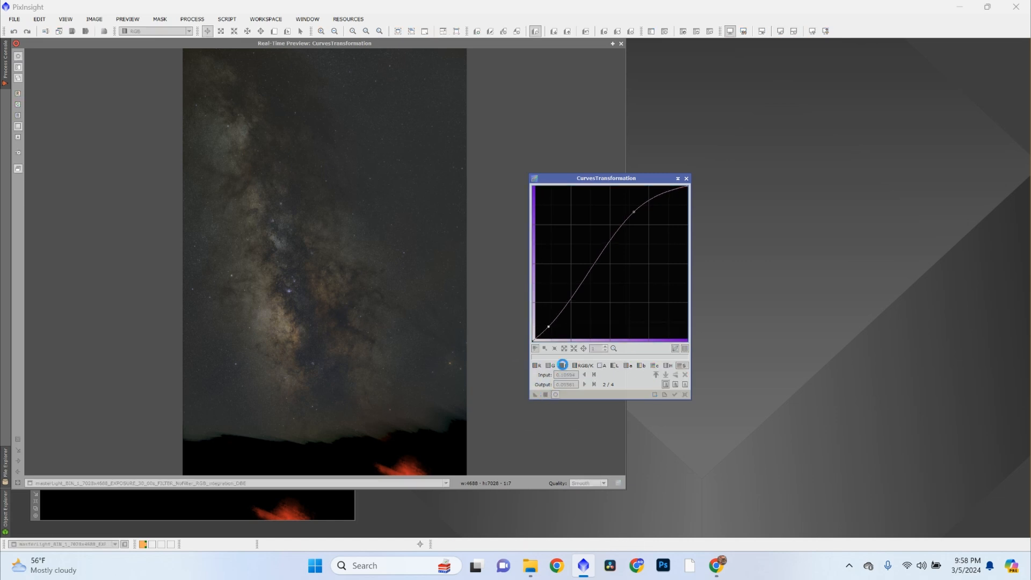
{"action": "left_click", "coordinate": [687, 179]}
{"action": "left_click", "coordinate": [622, 43]}
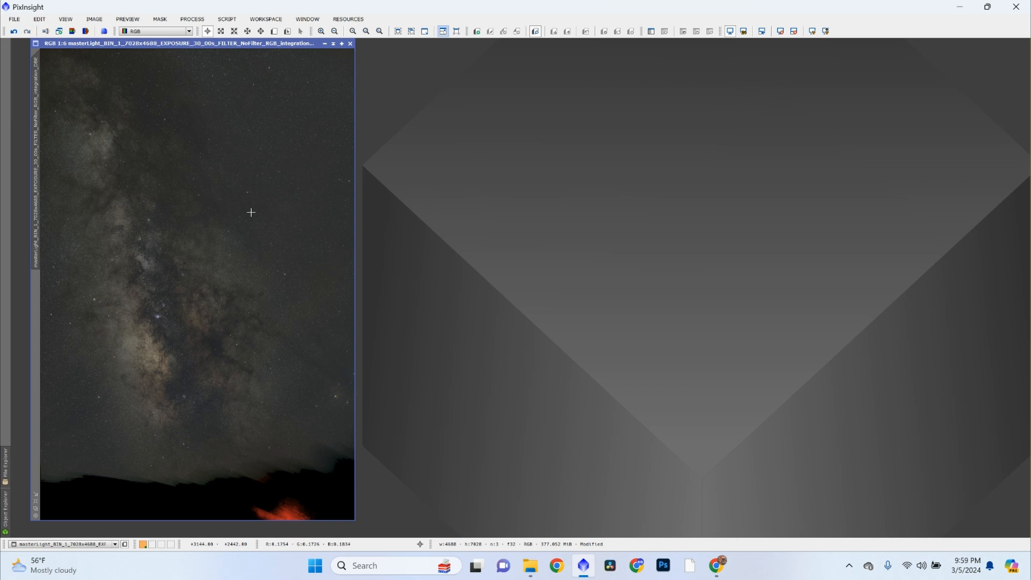
Check the stars up close, reopen CurvesTransformation, and reset it with the combined RGB/K channel active
{"action": "scroll", "coordinate": [139, 385], "scroll_direction": "up", "scroll_amount": 8}
{"action": "scroll", "coordinate": [140, 385], "scroll_direction": "down", "scroll_amount": 16}
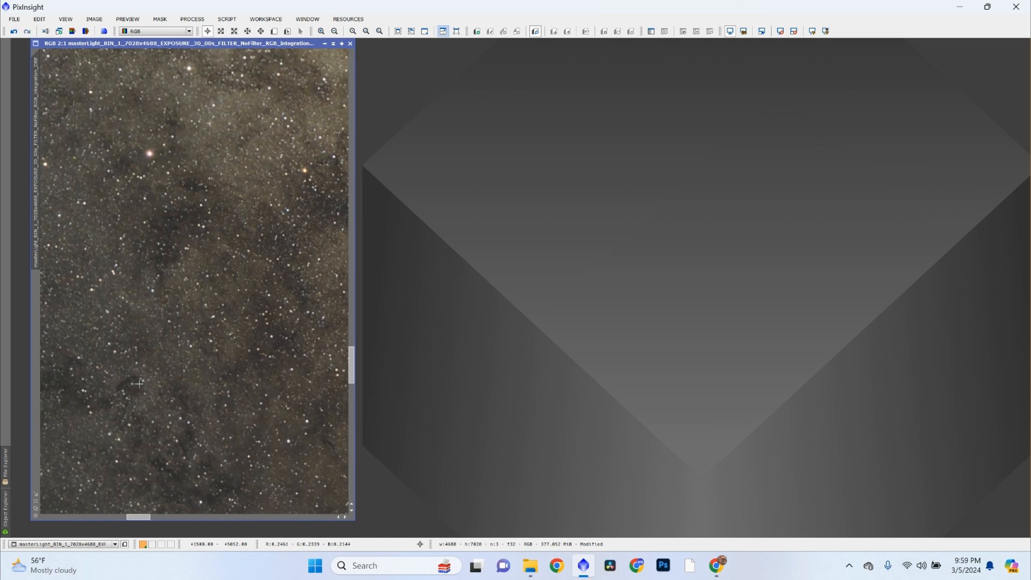
{"action": "scroll", "coordinate": [139, 383], "scroll_direction": "up", "scroll_amount": 6}
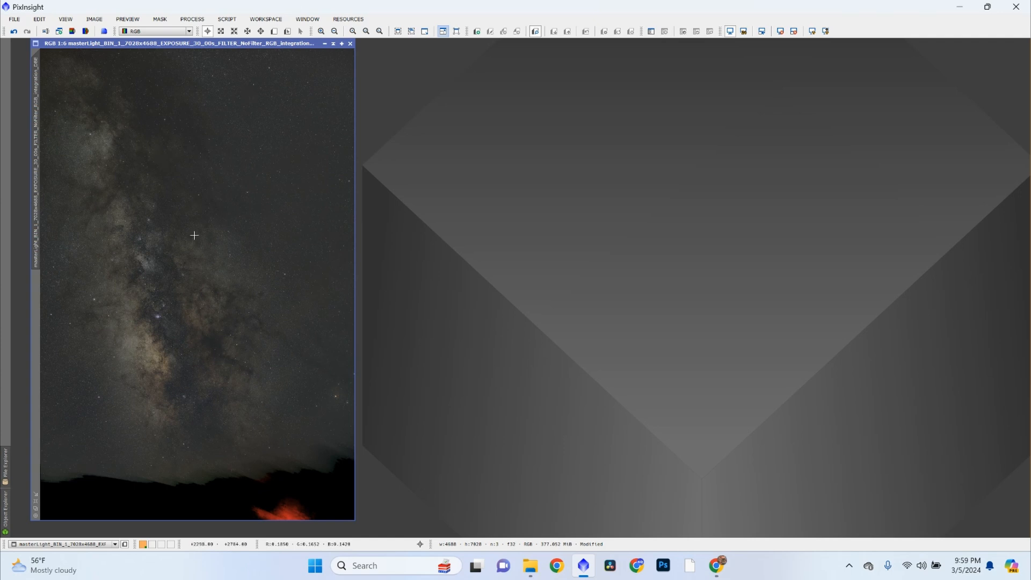
{"action": "left_click", "coordinate": [193, 19]}
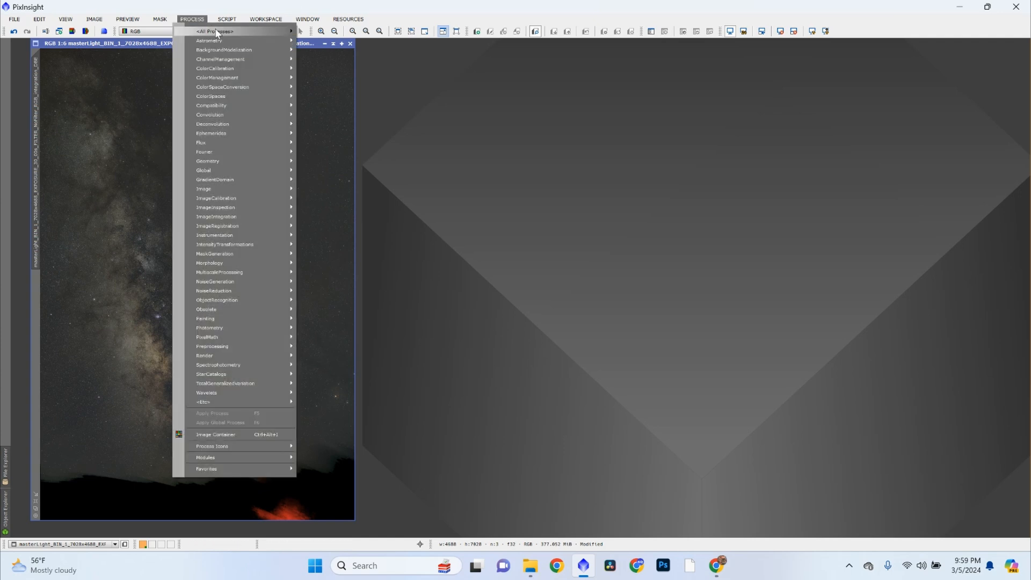
{"action": "mouse_move", "coordinate": [215, 31]}
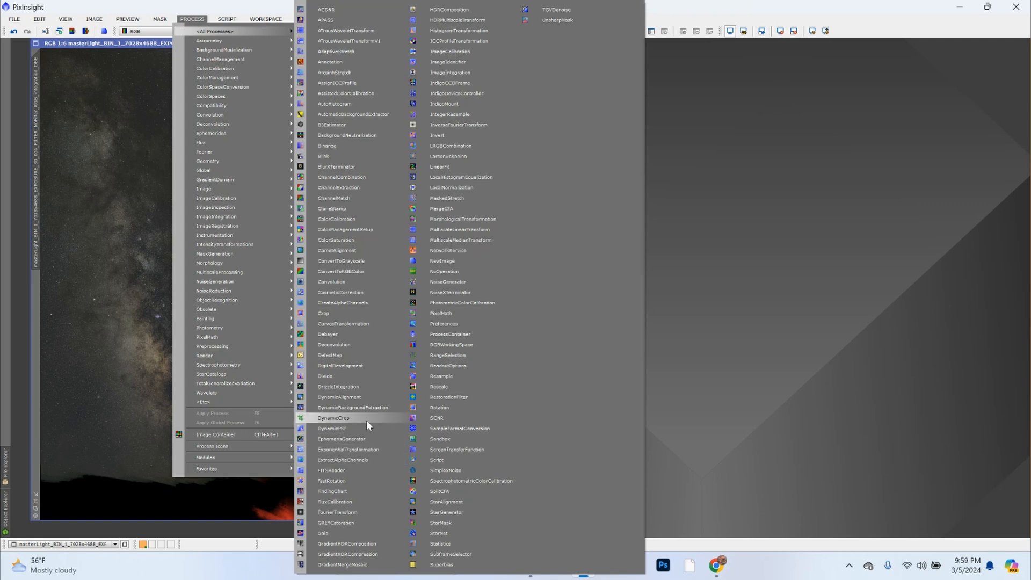
{"action": "left_click", "coordinate": [356, 324]}
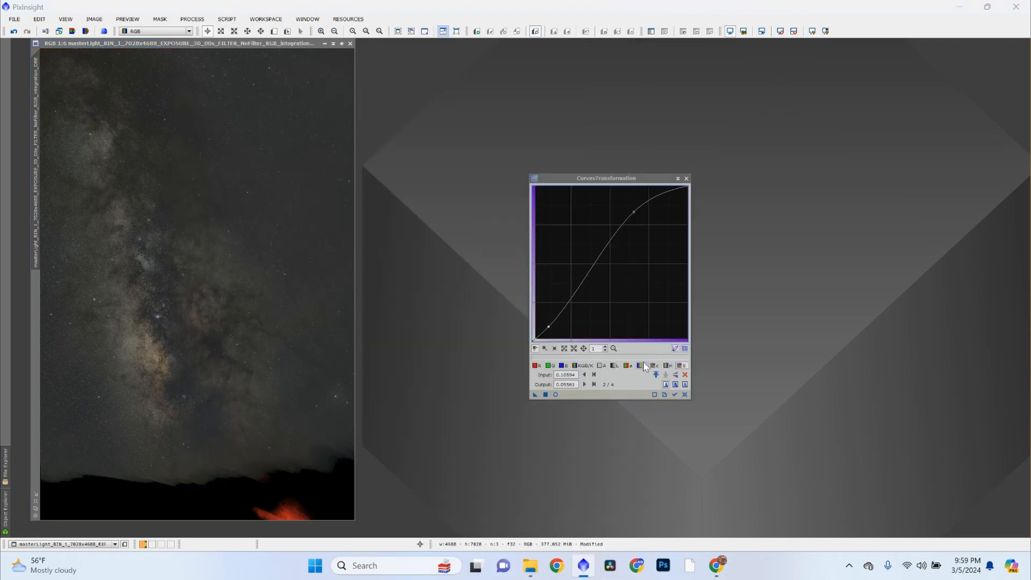
{"action": "left_click", "coordinate": [680, 365]}
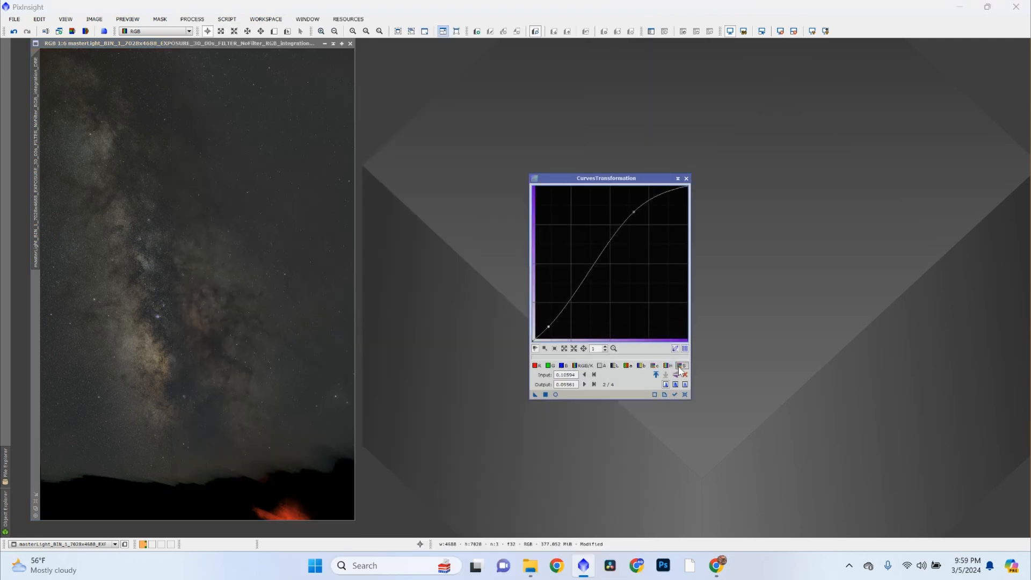
{"action": "left_click", "coordinate": [583, 365]}
{"action": "left_click", "coordinate": [685, 395]}
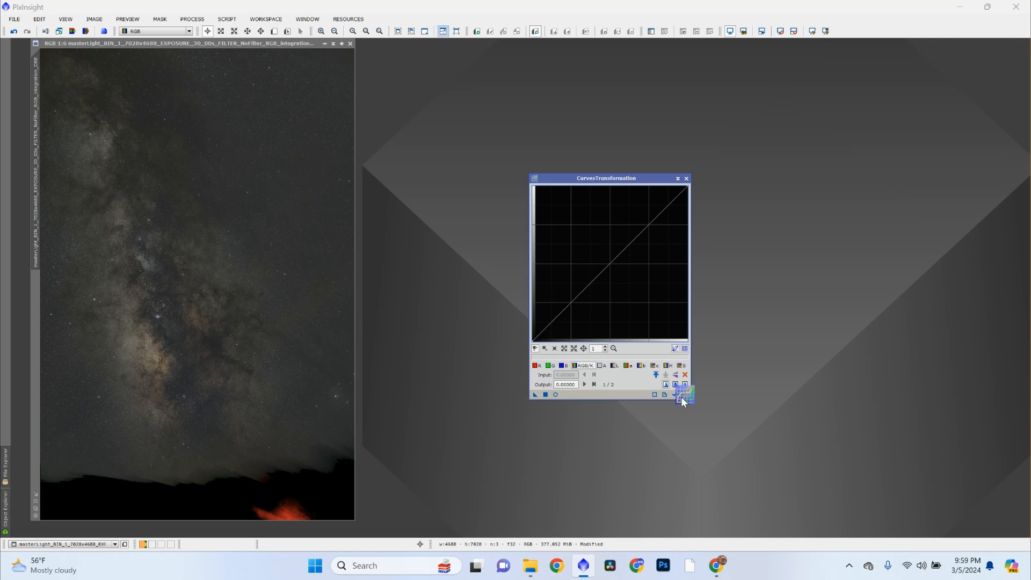
Using the real-time preview, apply an RGB/K curve with input/output points near 0.14/0.14, 0.40/0.56 and 0.70/0.87
{"action": "left_click_drag", "start_coordinate": [649, 224], "coordinate": [649, 206]}
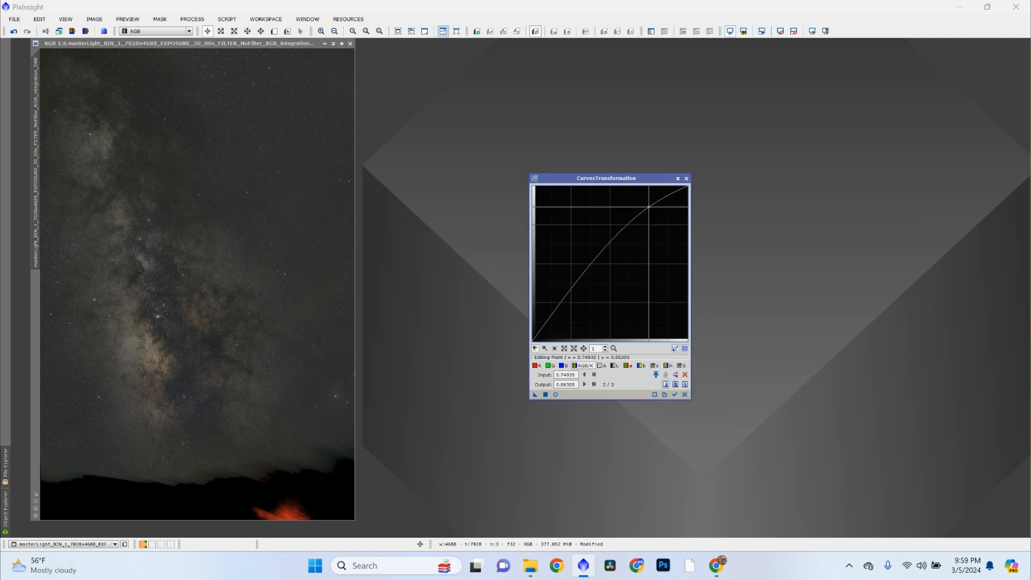
{"action": "left_click", "coordinate": [555, 395]}
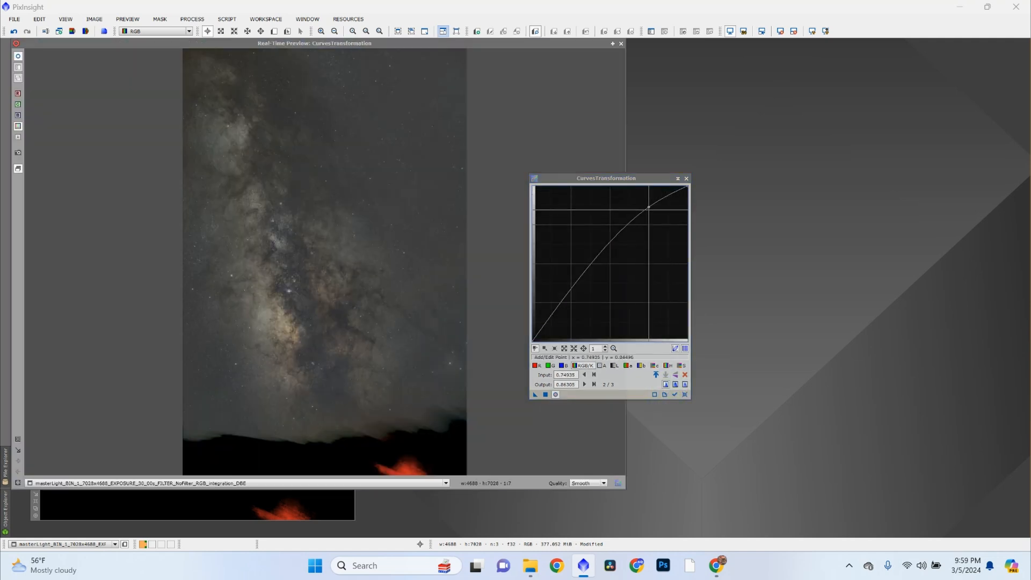
{"action": "left_click", "coordinate": [551, 319]}
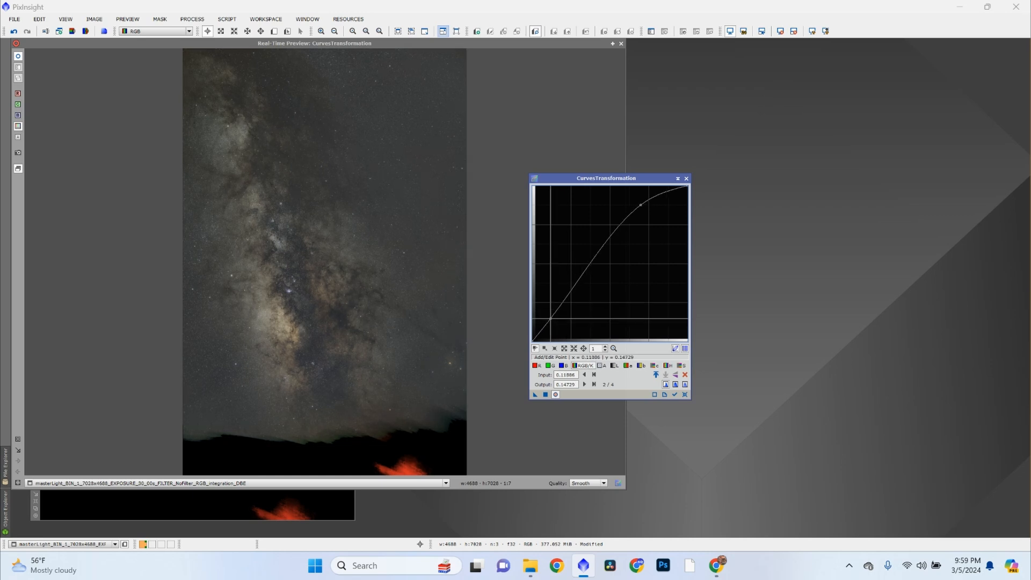
{"action": "left_click_drag", "start_coordinate": [551, 319], "coordinate": [552, 320]}
{"action": "left_click", "coordinate": [593, 254]}
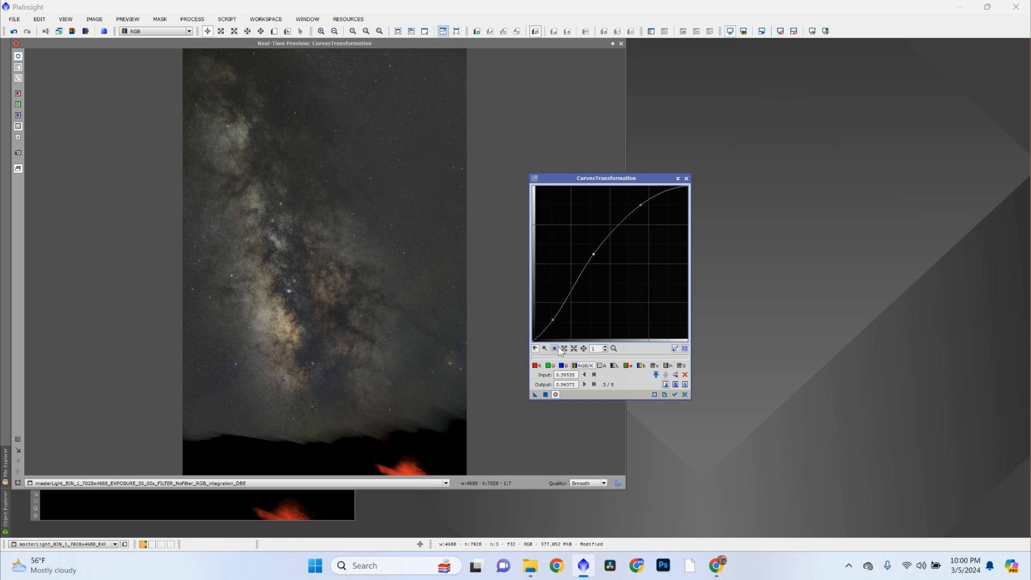
{"action": "left_click", "coordinate": [553, 321]}
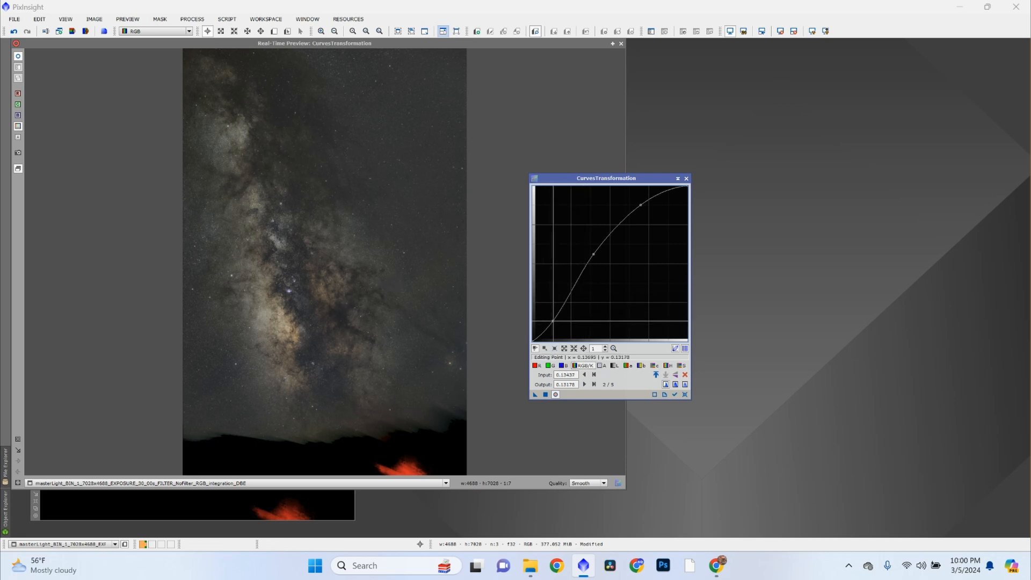
{"action": "left_click_drag", "start_coordinate": [553, 321], "coordinate": [553, 320]}
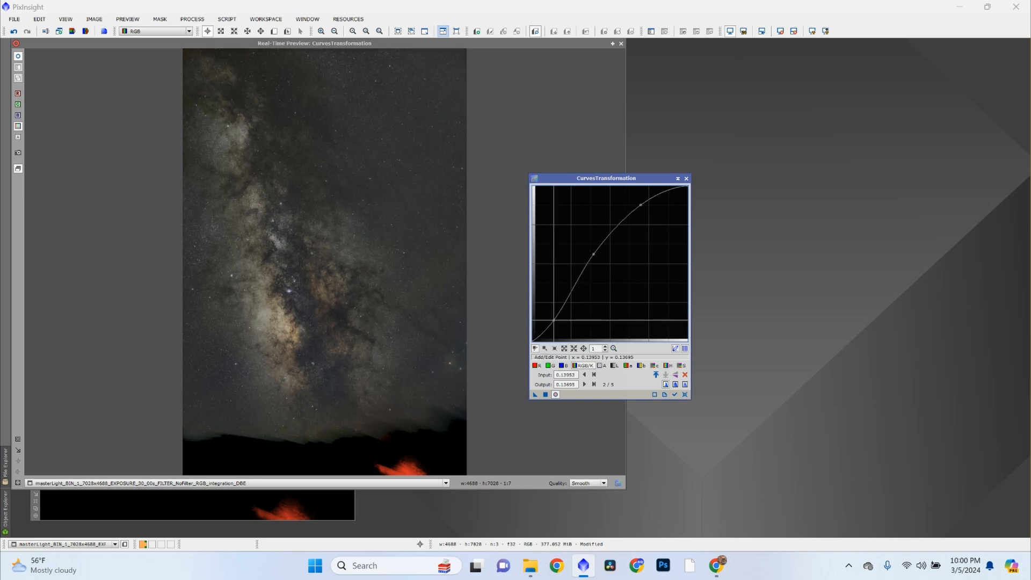
{"action": "left_click", "coordinate": [546, 394]}
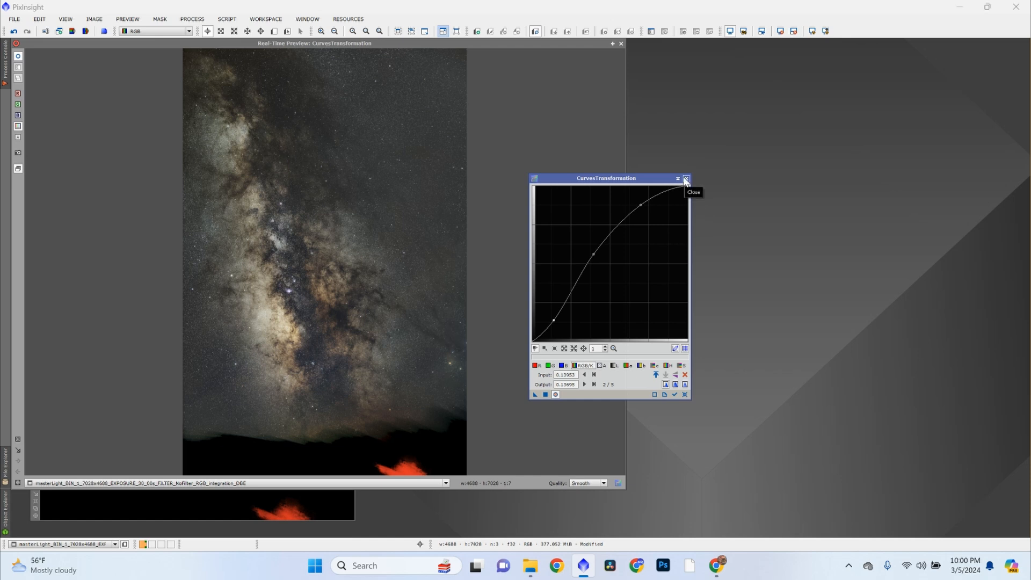
Reset the curve, apply a gentler RGB/K curve through about 0.75/0.80 and 0.10/0.11, and close CurvesTransformation and the preview
{"action": "left_click", "coordinate": [685, 395]}
{"action": "left_click", "coordinate": [649, 217]}
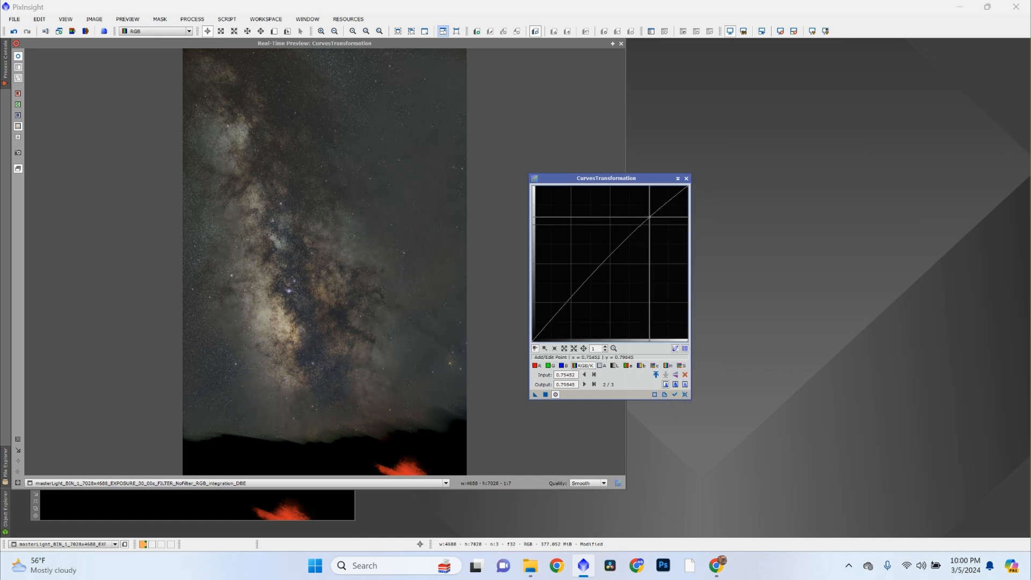
{"action": "left_click", "coordinate": [549, 325]}
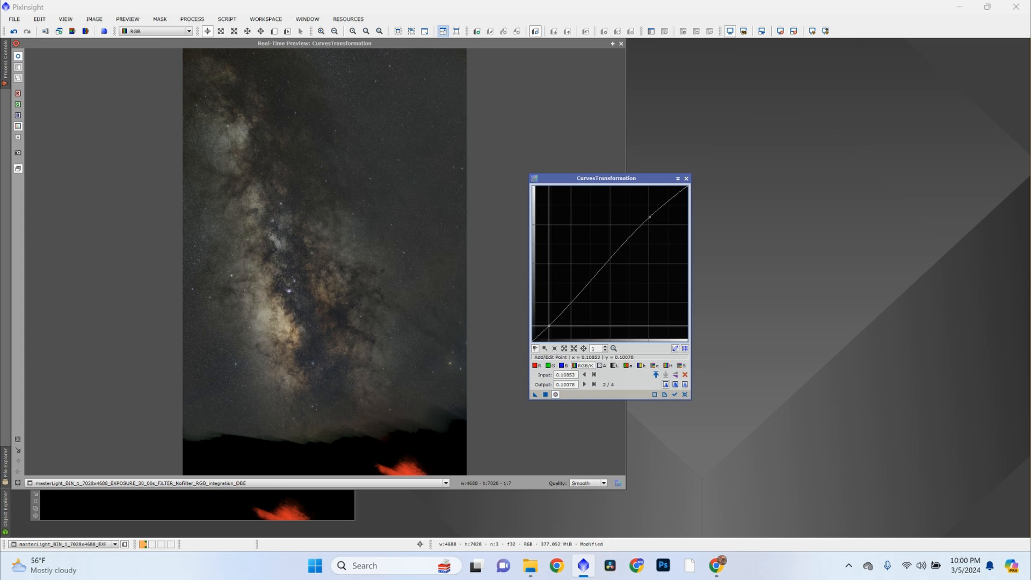
{"action": "left_click_drag", "start_coordinate": [549, 326], "coordinate": [547, 324]}
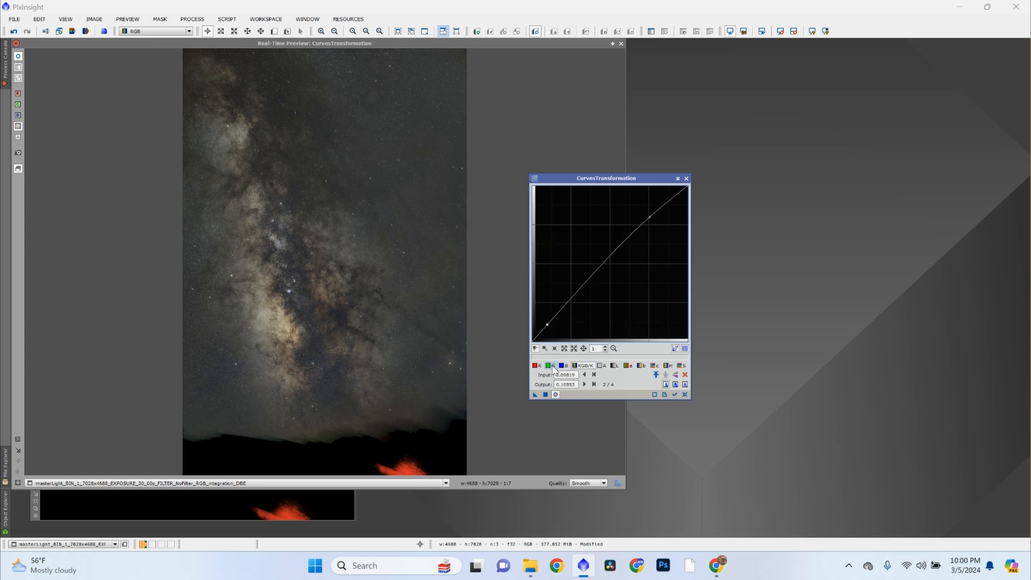
{"action": "left_click", "coordinate": [546, 395]}
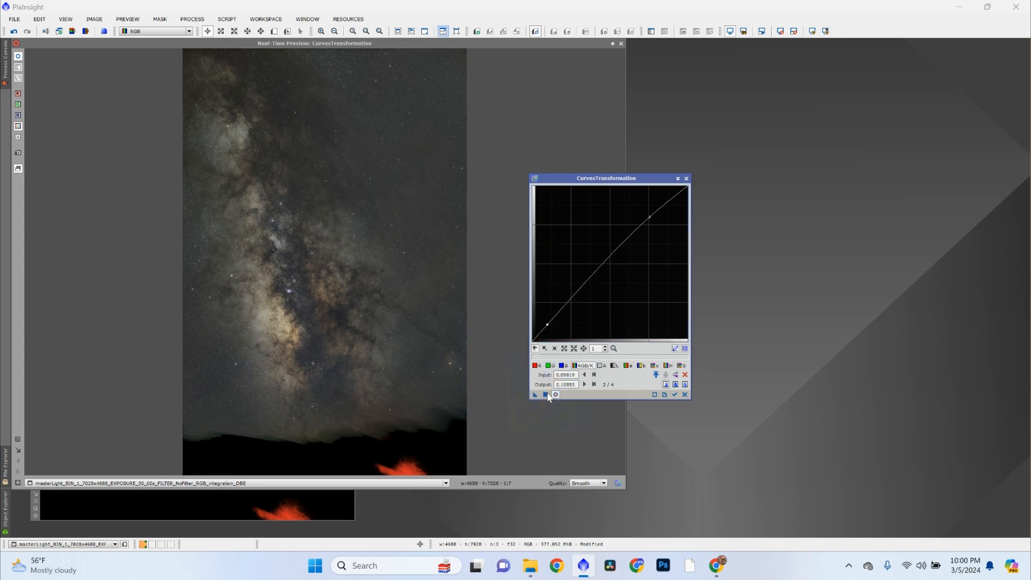
{"action": "left_click", "coordinate": [687, 178]}
{"action": "left_click", "coordinate": [622, 44]}
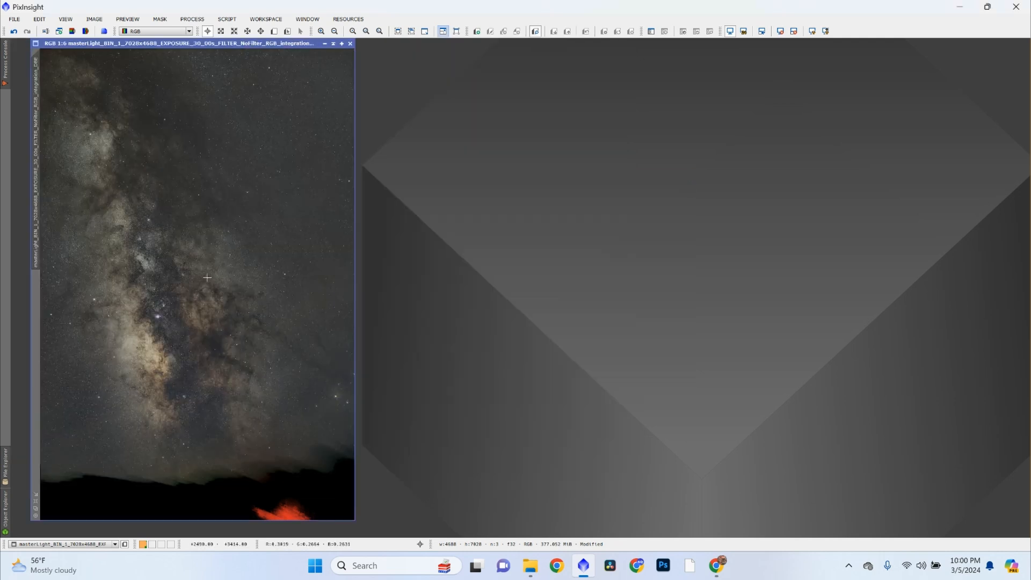
Examine the stars and nebulae in the Milky Way core of the processed image up close
{"action": "scroll", "coordinate": [157, 316], "scroll_direction": "up", "scroll_amount": 7}
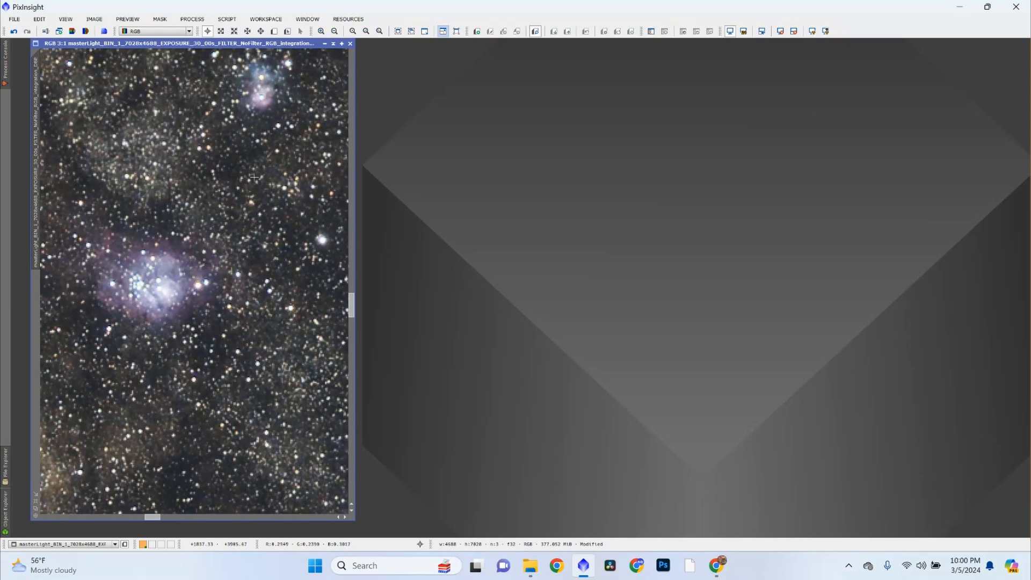
{"action": "scroll", "coordinate": [254, 177], "scroll_direction": "down", "scroll_amount": 7}
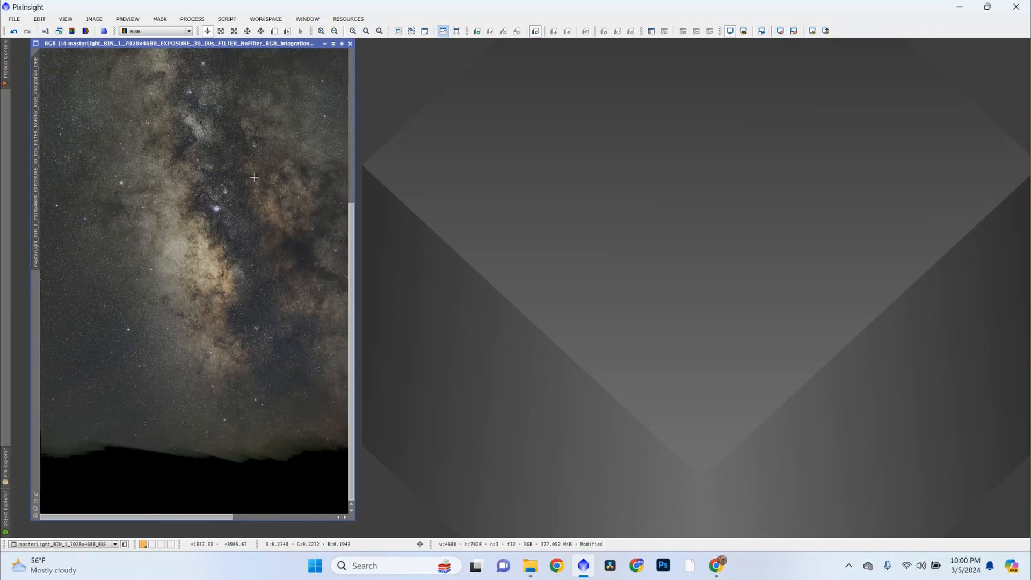
{"action": "scroll", "coordinate": [251, 177], "scroll_direction": "up", "scroll_amount": 5}
{"action": "scroll", "coordinate": [211, 275], "scroll_direction": "down", "scroll_amount": 5}
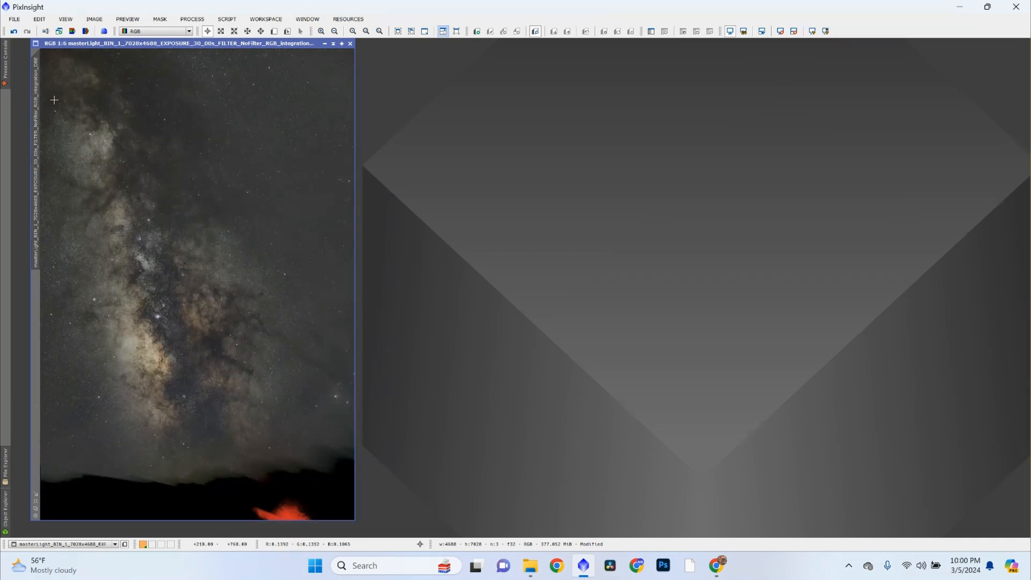
{"action": "left_click", "coordinate": [15, 19]}
{"action": "left_click", "coordinate": [54, 98]}
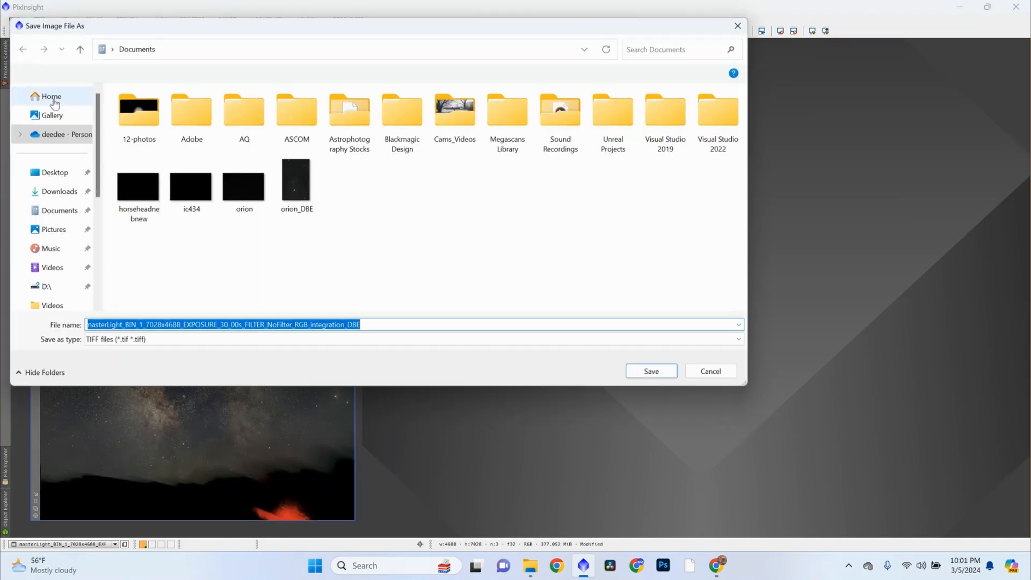
{"action": "key", "text": "Return"}
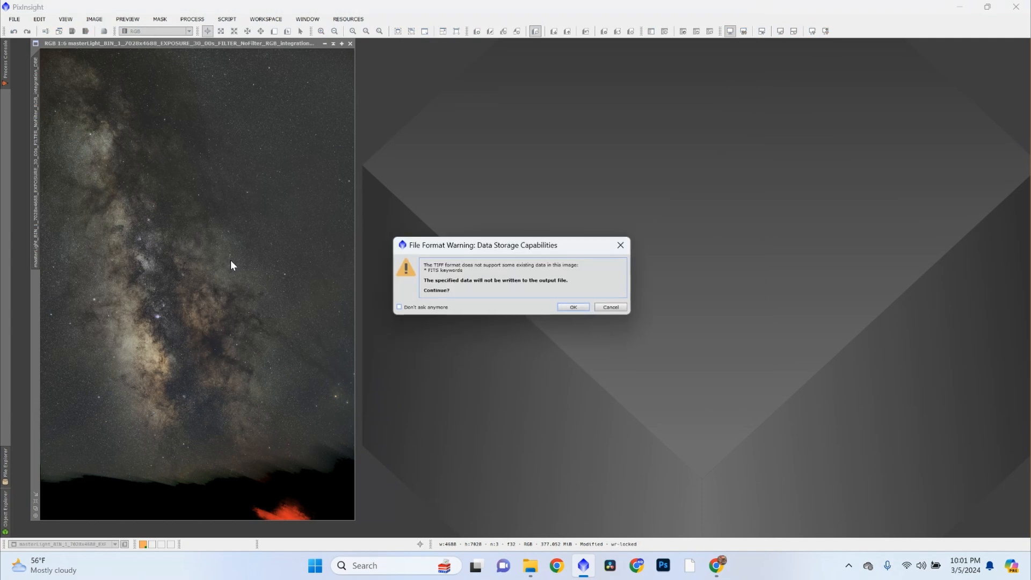
{"action": "left_click", "coordinate": [609, 307]}
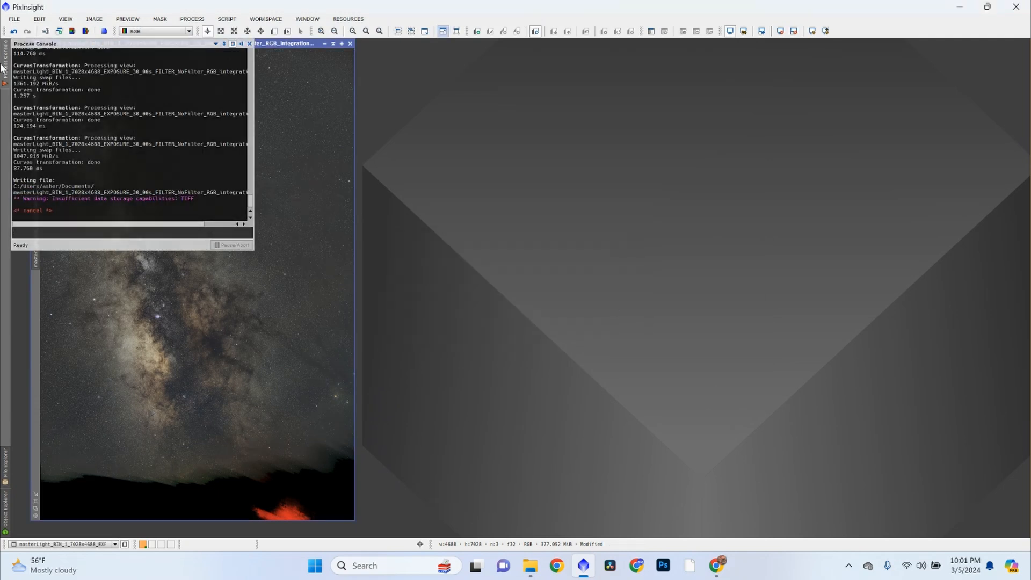
Save the processed image as a TIFF file named mwbestphotoitook in the Documents folder
{"action": "left_click", "coordinate": [14, 19]}
{"action": "left_click", "coordinate": [60, 98]}
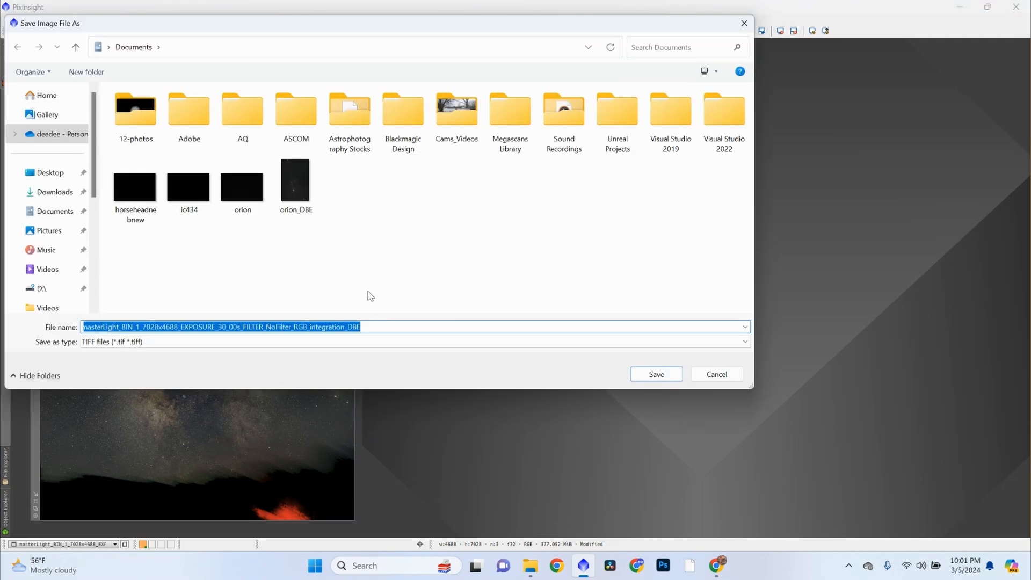
{"action": "type", "text": "mw"}
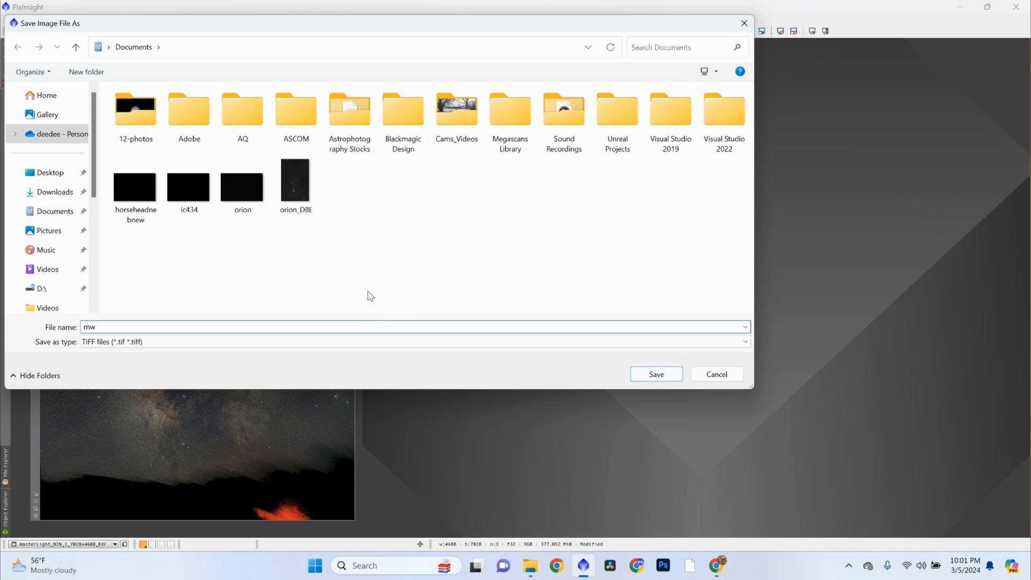
{"action": "type", "text": "bestphotoever"}
{"action": "key", "text": "BackSpace"}
{"action": "key", "text": "BackSpace"}
{"action": "key", "text": "BackSpace"}
{"action": "key", "text": "BackSpace"}
{"action": "type", "text": "itook"}
{"action": "key", "text": "Return"}
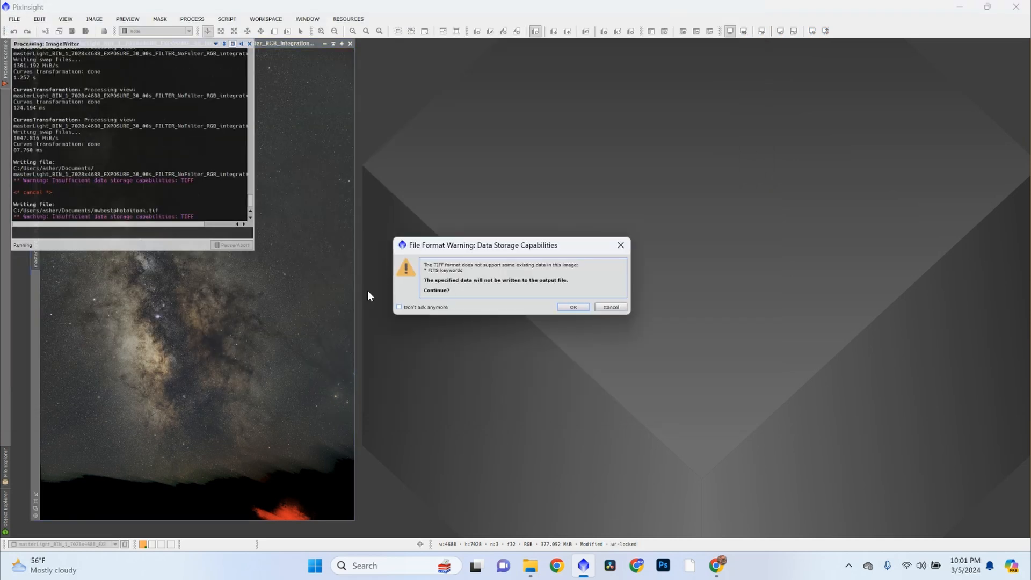
Accept the loss of FITS keywords and write the TIFF in 16-bit unsigned integer format
{"action": "left_click", "coordinate": [563, 308]}
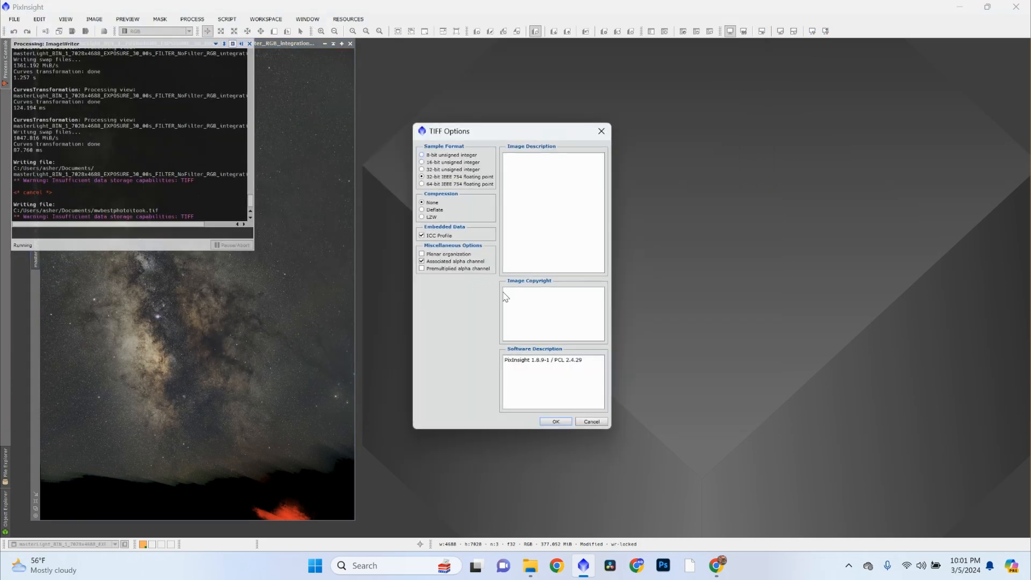
{"action": "left_click", "coordinate": [452, 161]}
{"action": "left_click", "coordinate": [559, 421]}
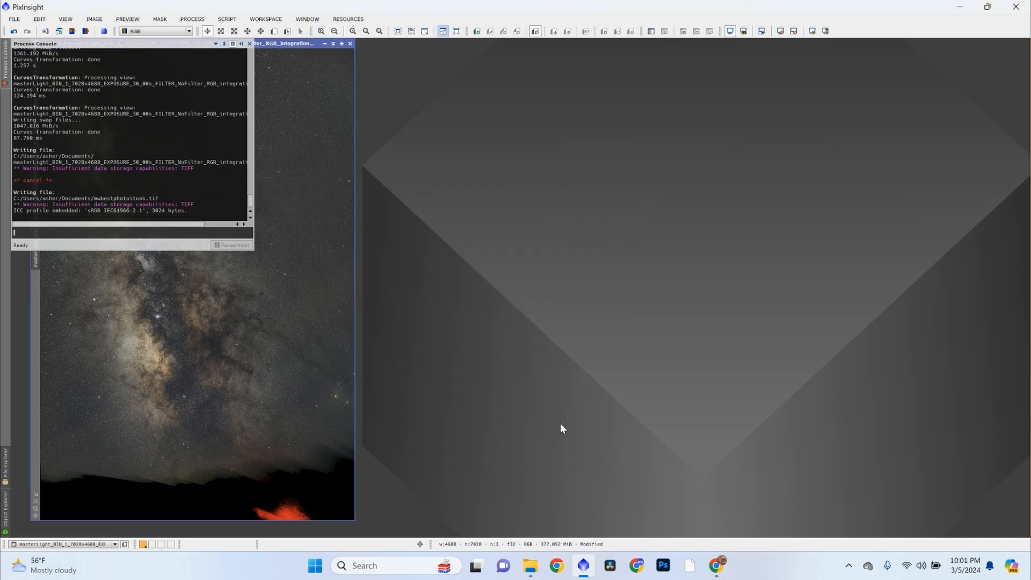